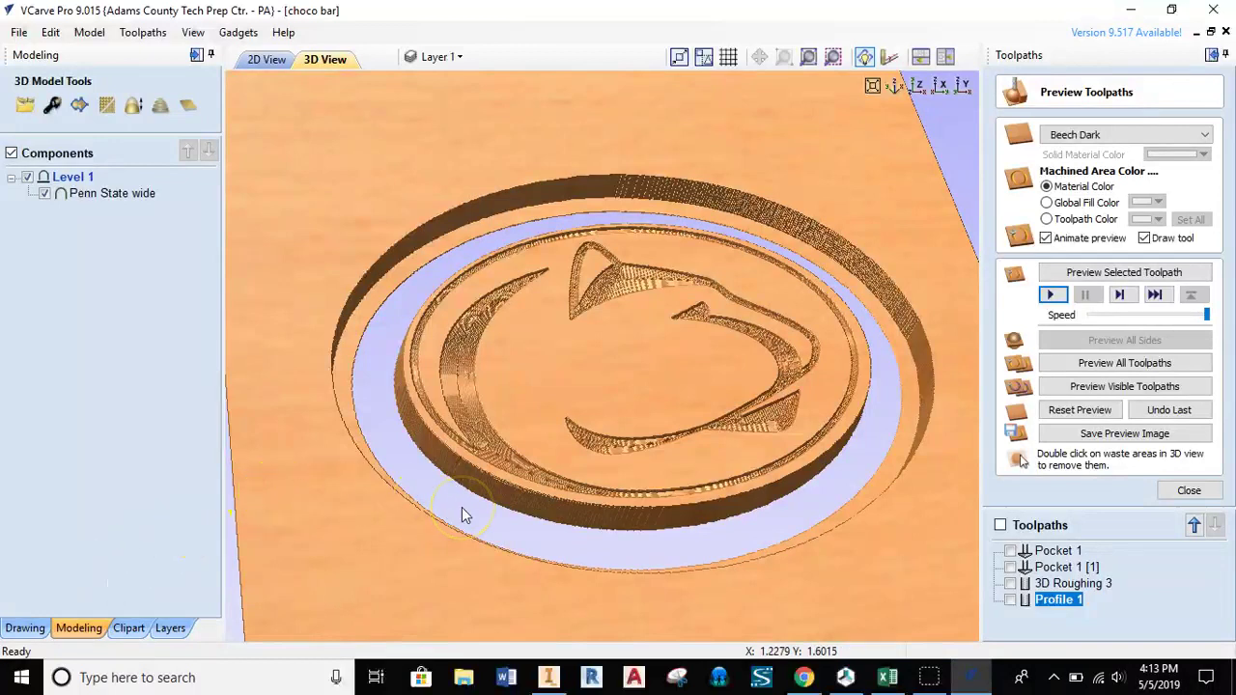
Orbit the carved Penn State plaque preview to inspect it from several angles, including top-down.
drag(690, 536, 696, 505)
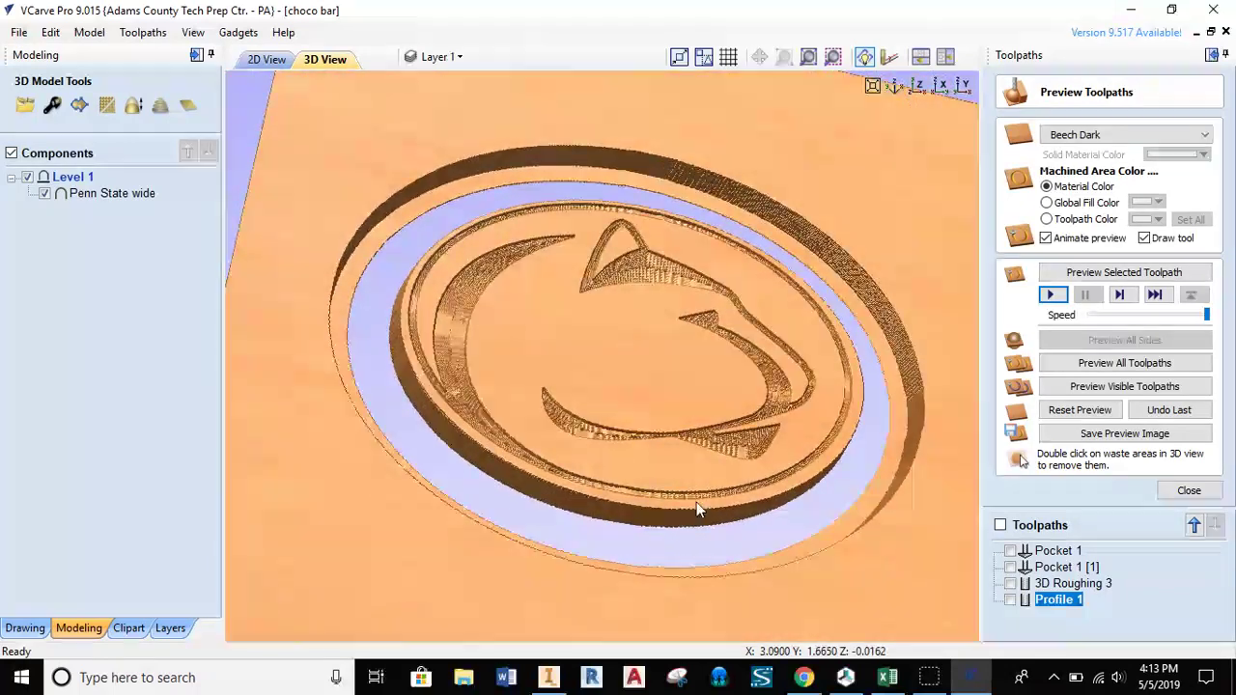
drag(866, 405, 852, 360)
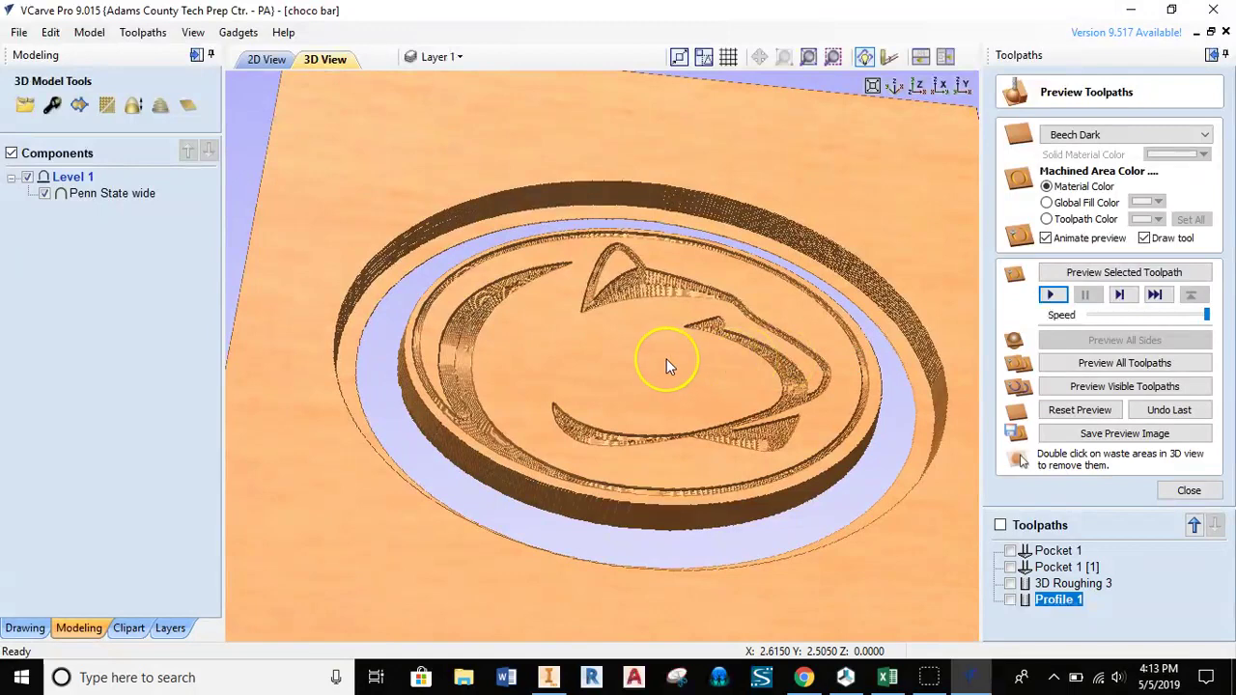
drag(575, 361, 585, 311)
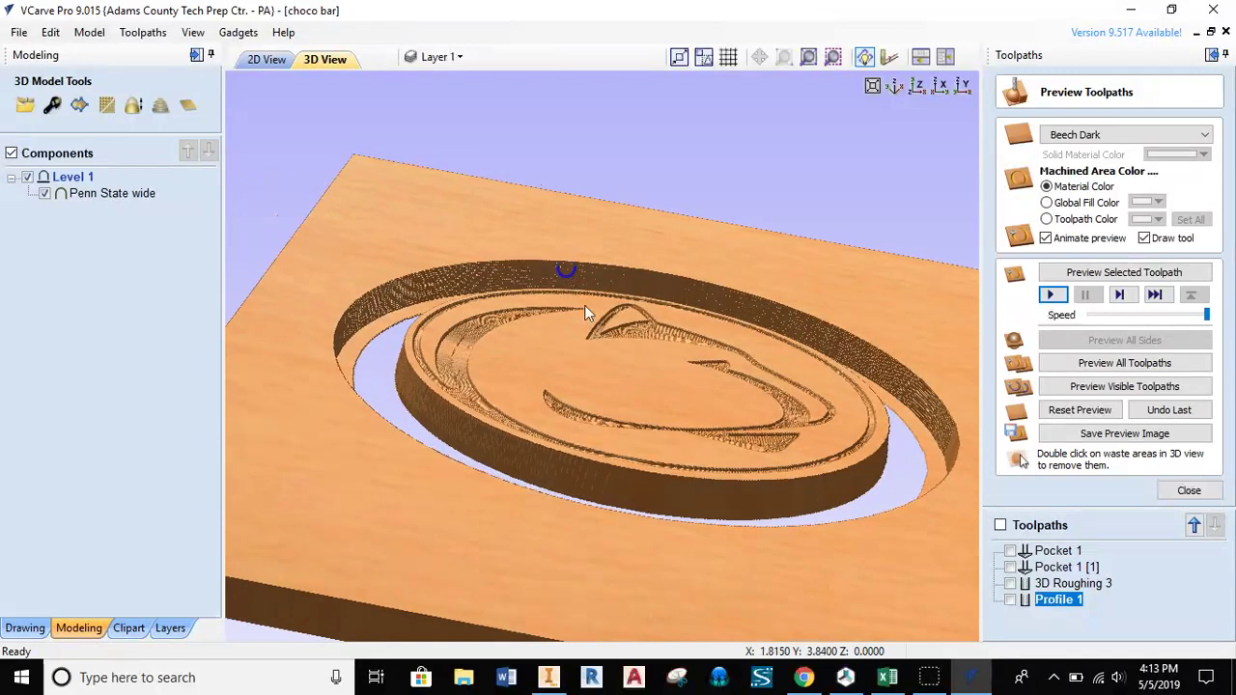
drag(604, 505, 654, 576)
drag(502, 415, 448, 443)
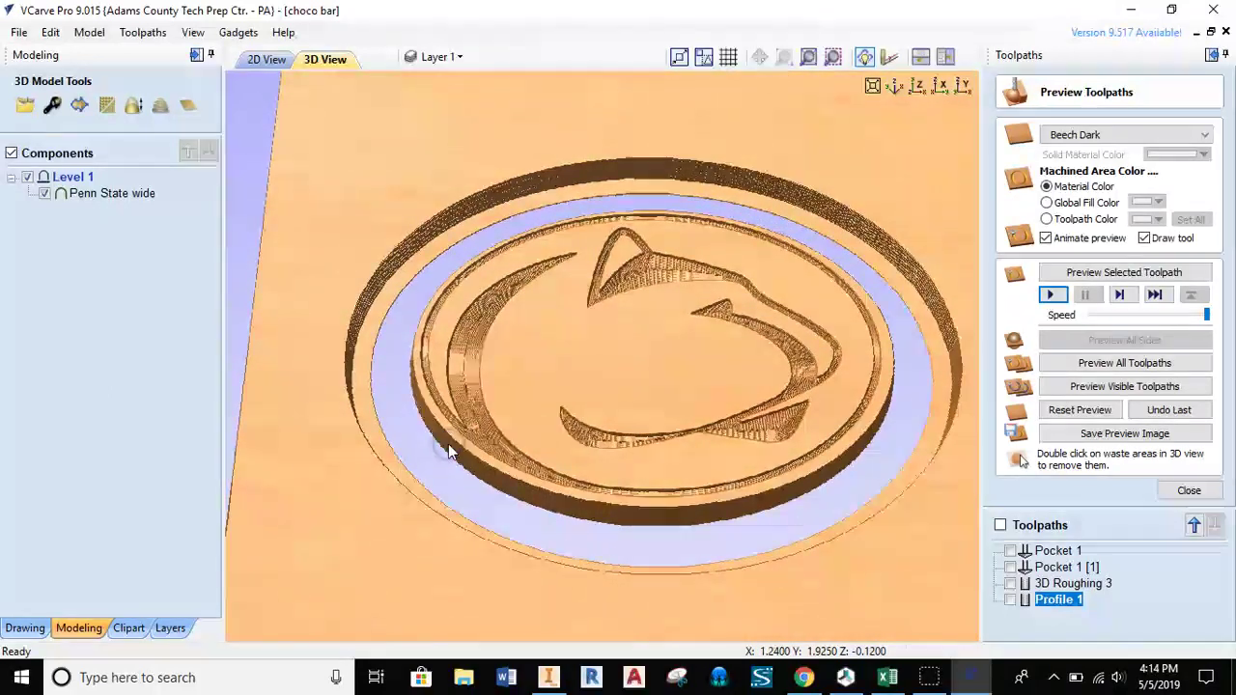
drag(519, 374, 471, 357)
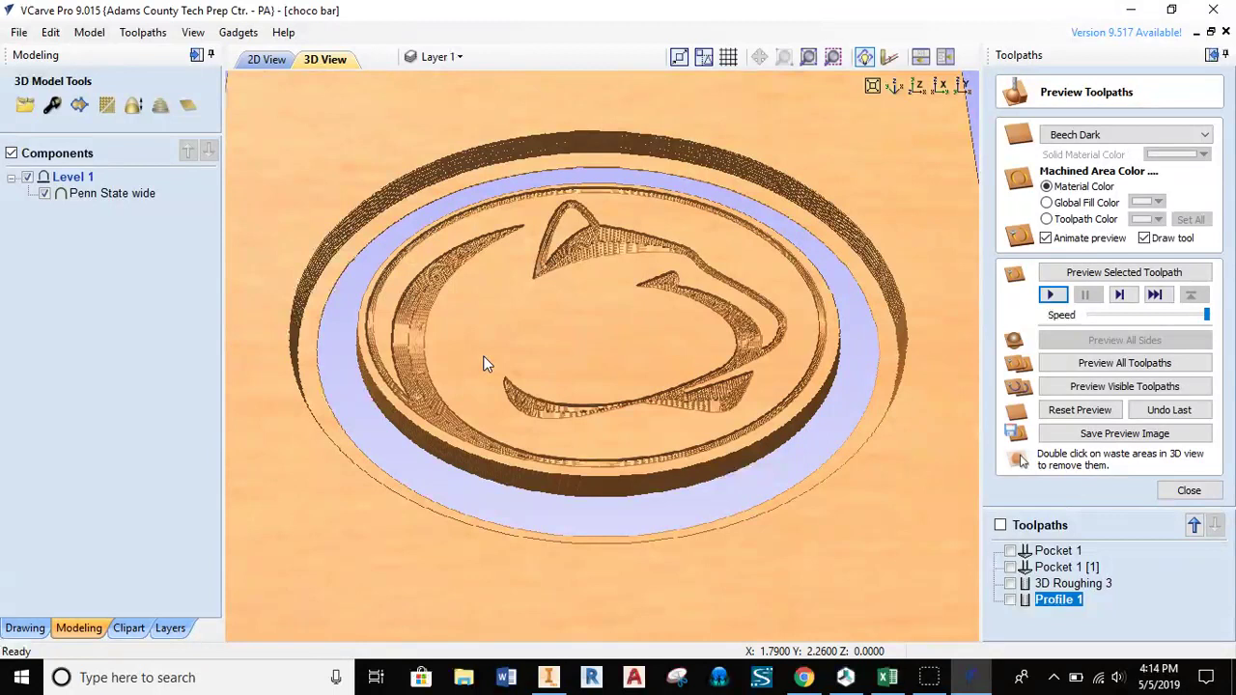
drag(542, 349, 633, 373)
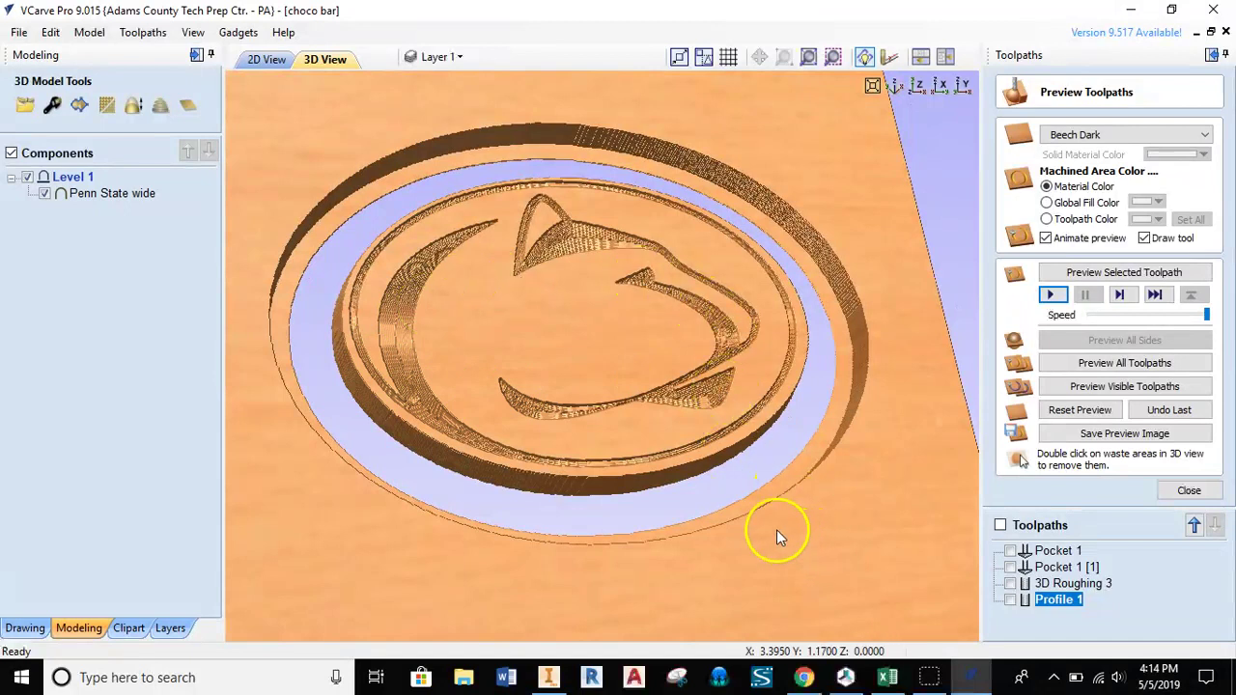
drag(776, 529, 763, 681)
Bring up the Penn State logo results and open a larger preview of the black logo.
click(805, 679)
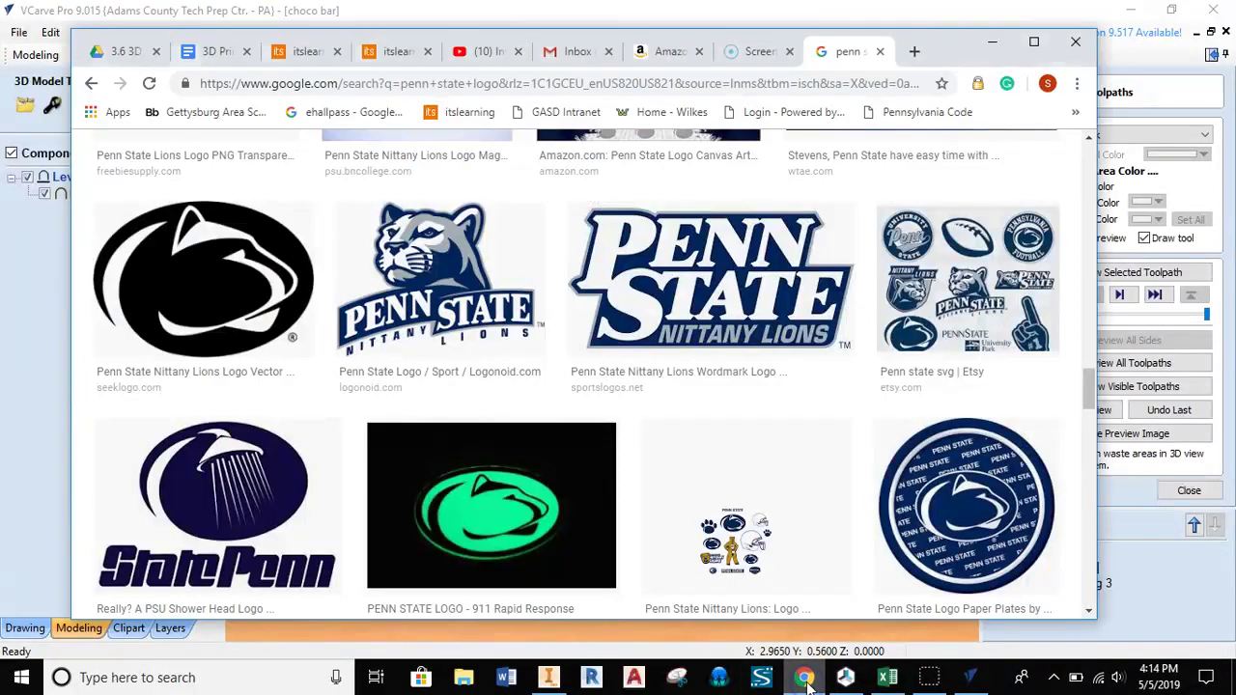
scroll(752, 521, down, 4)
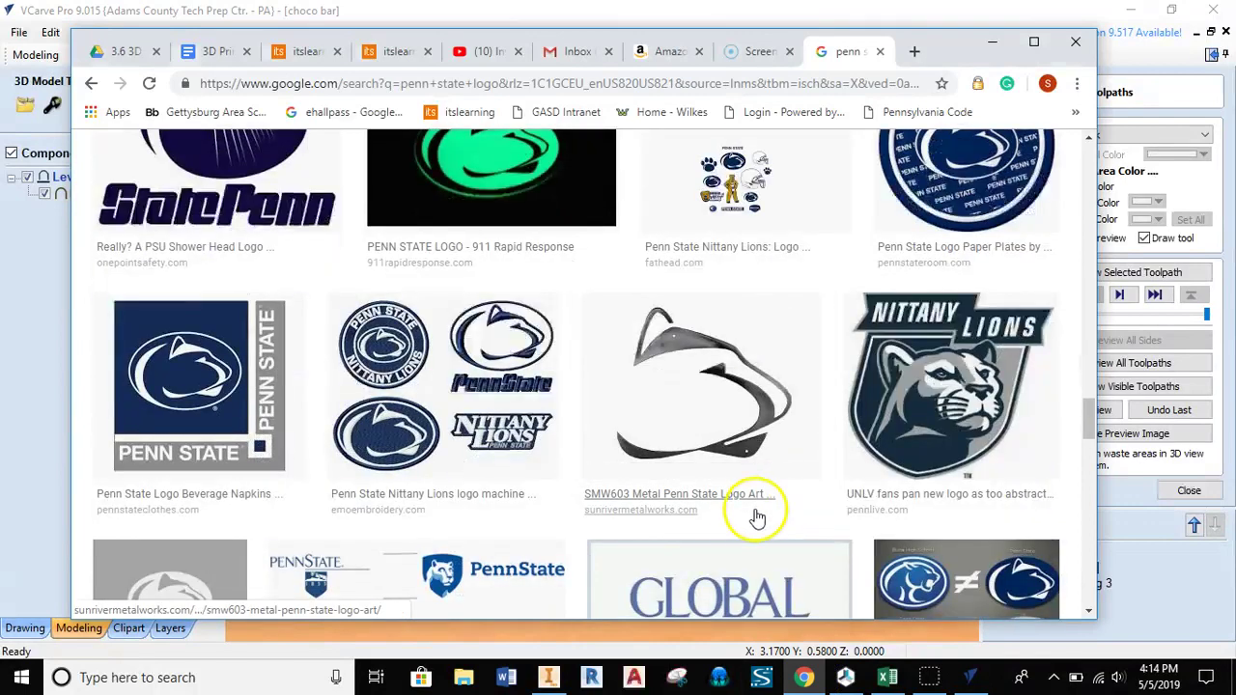
scroll(753, 520, up, 2)
scroll(762, 512, up, 3)
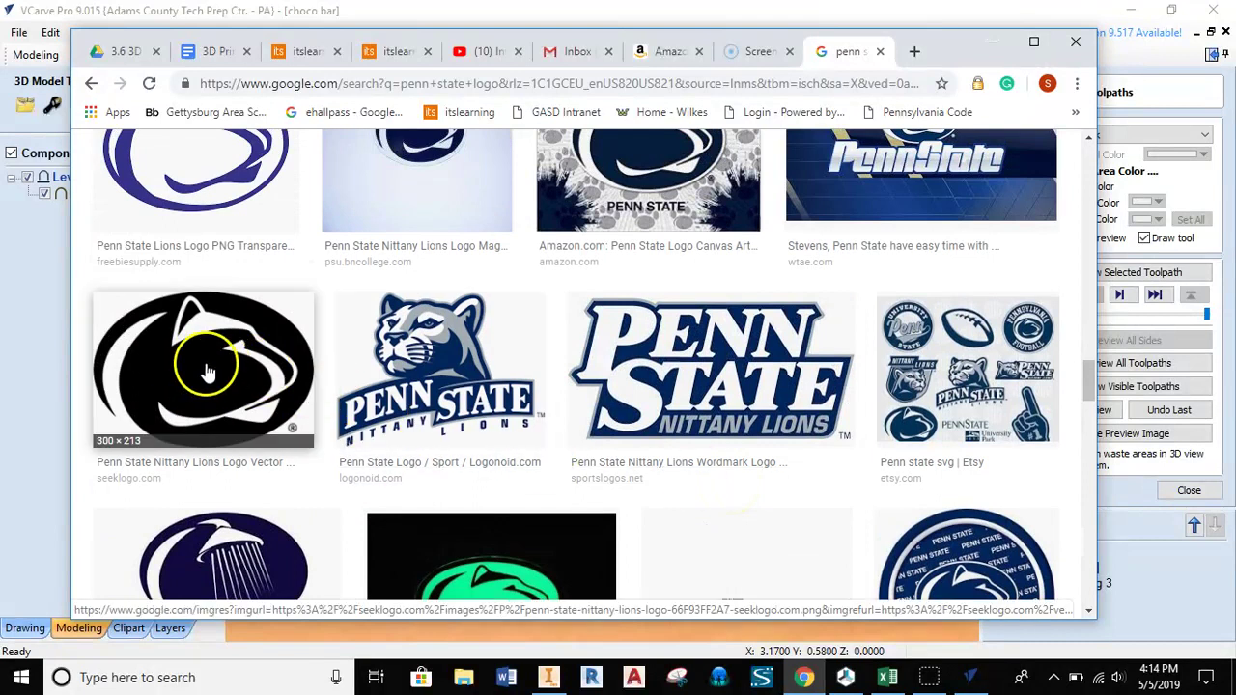
right_click(227, 398)
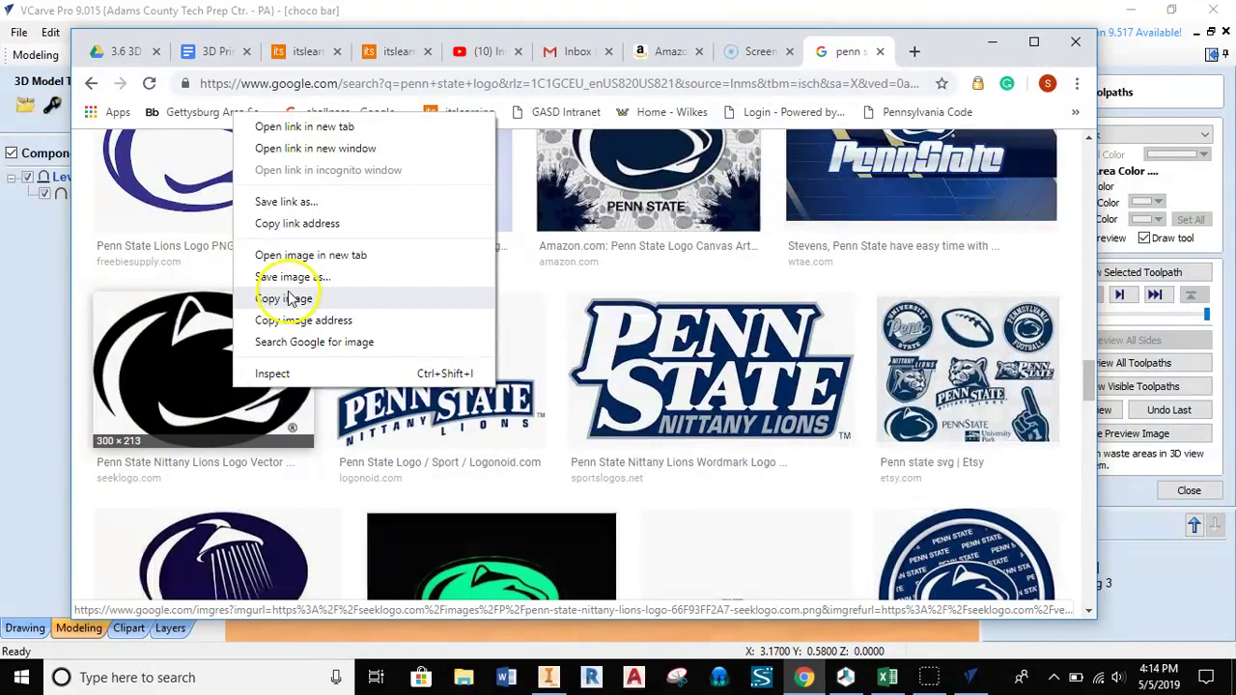
click(189, 355)
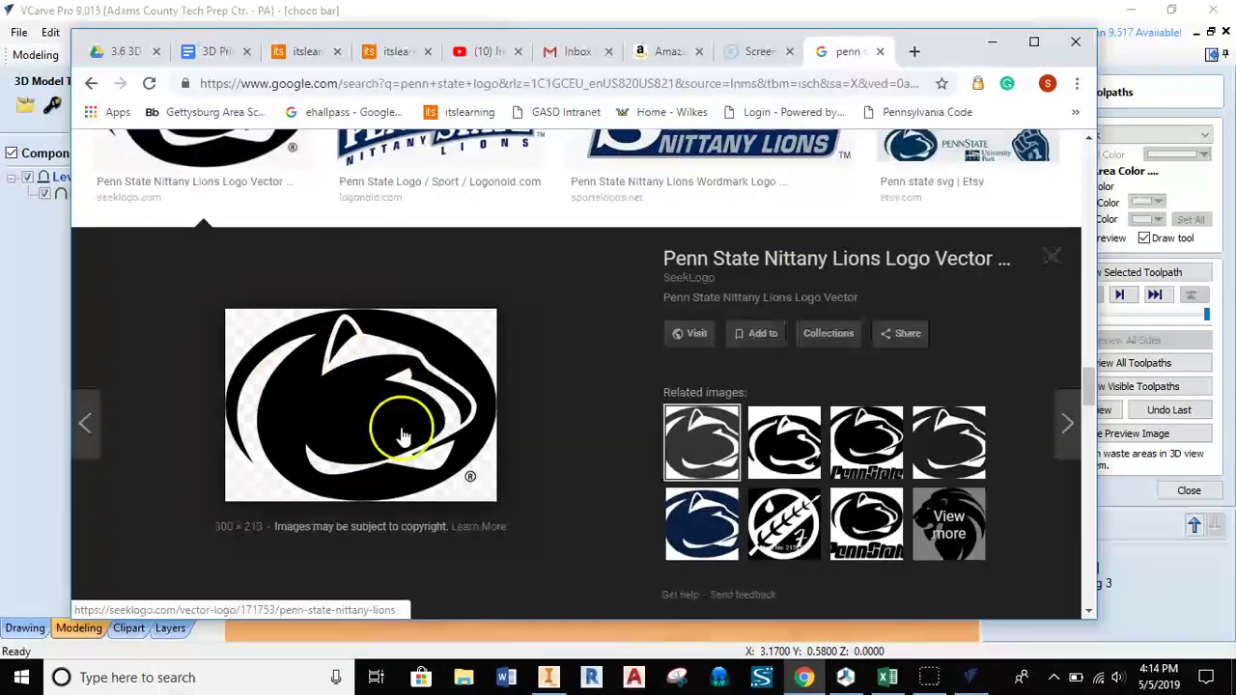
Save the previewed logo image as a PNG in Desktop\CHOCO BAR.
scroll(406, 381, down, 1)
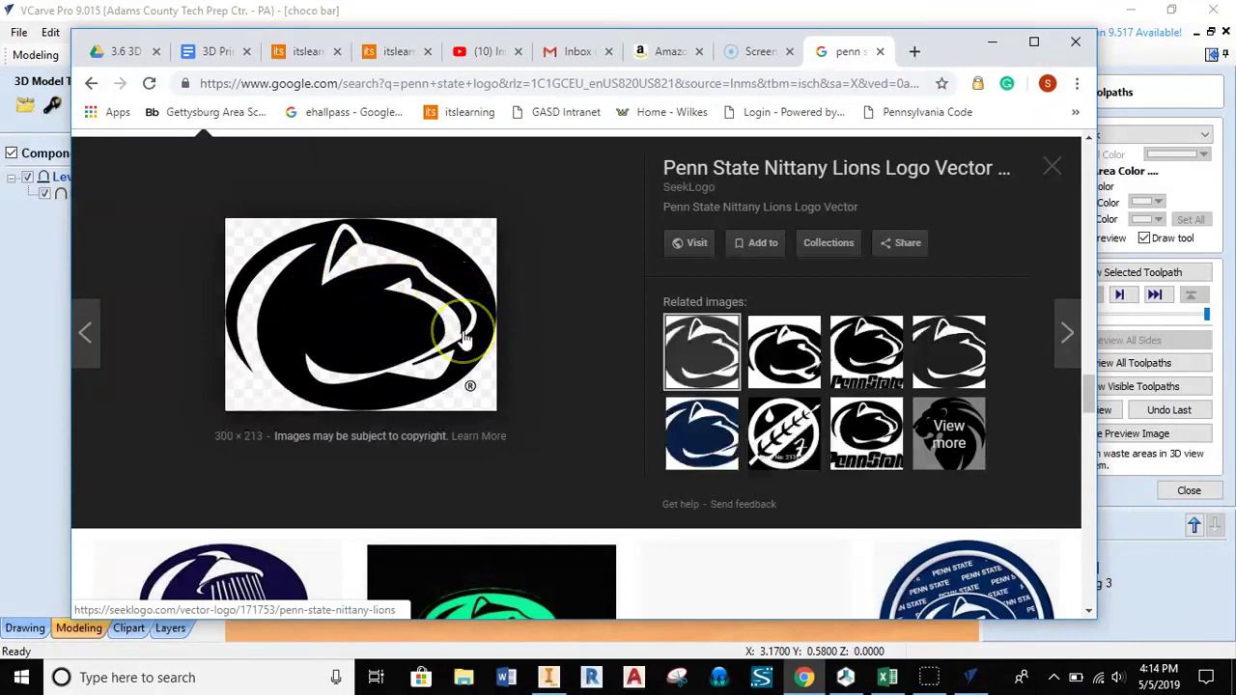
right_click(395, 333)
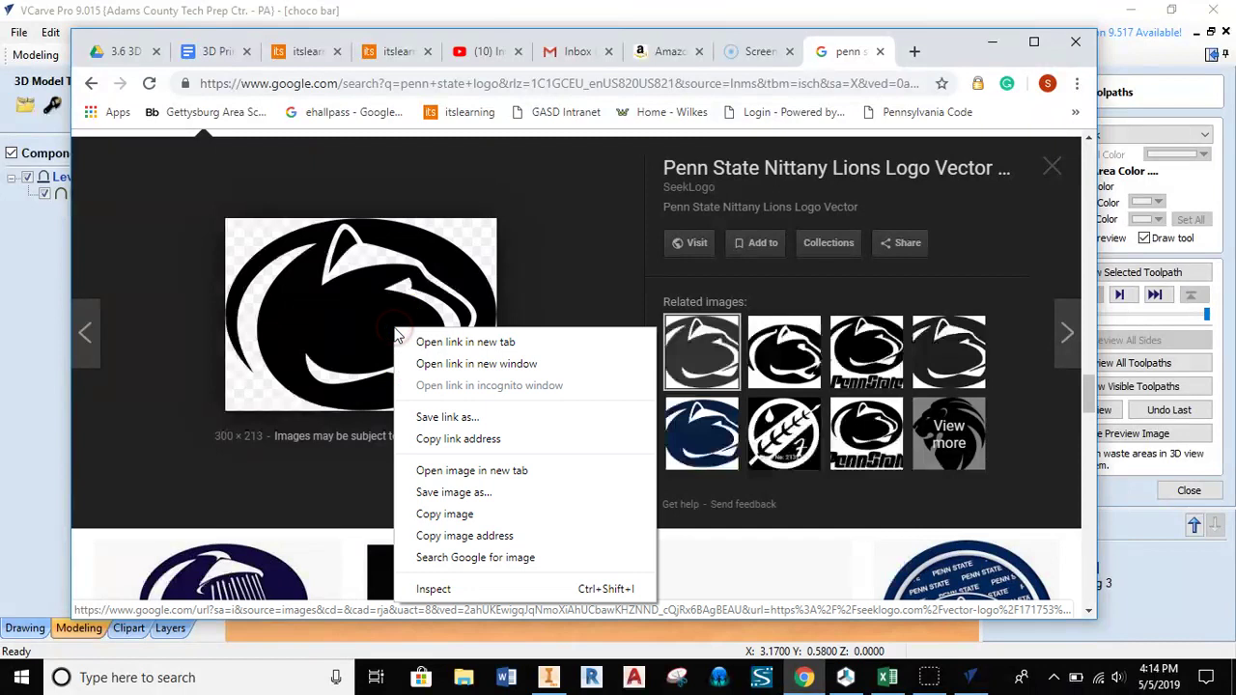
click(462, 493)
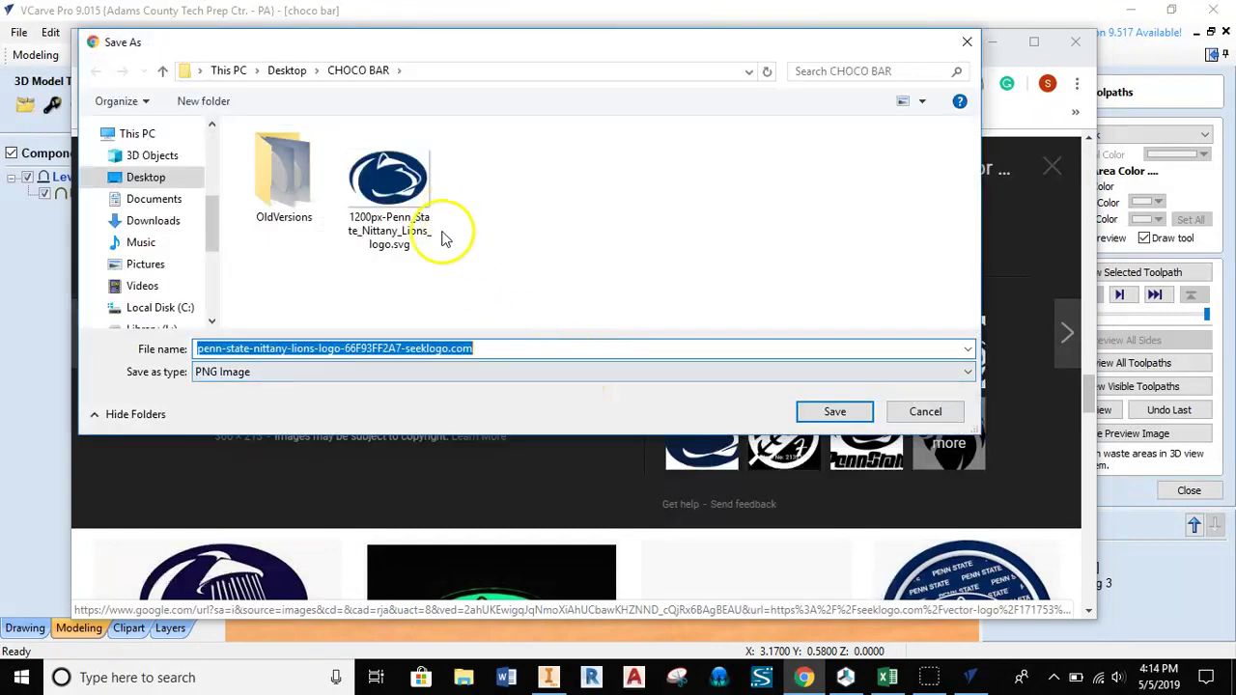
click(512, 347)
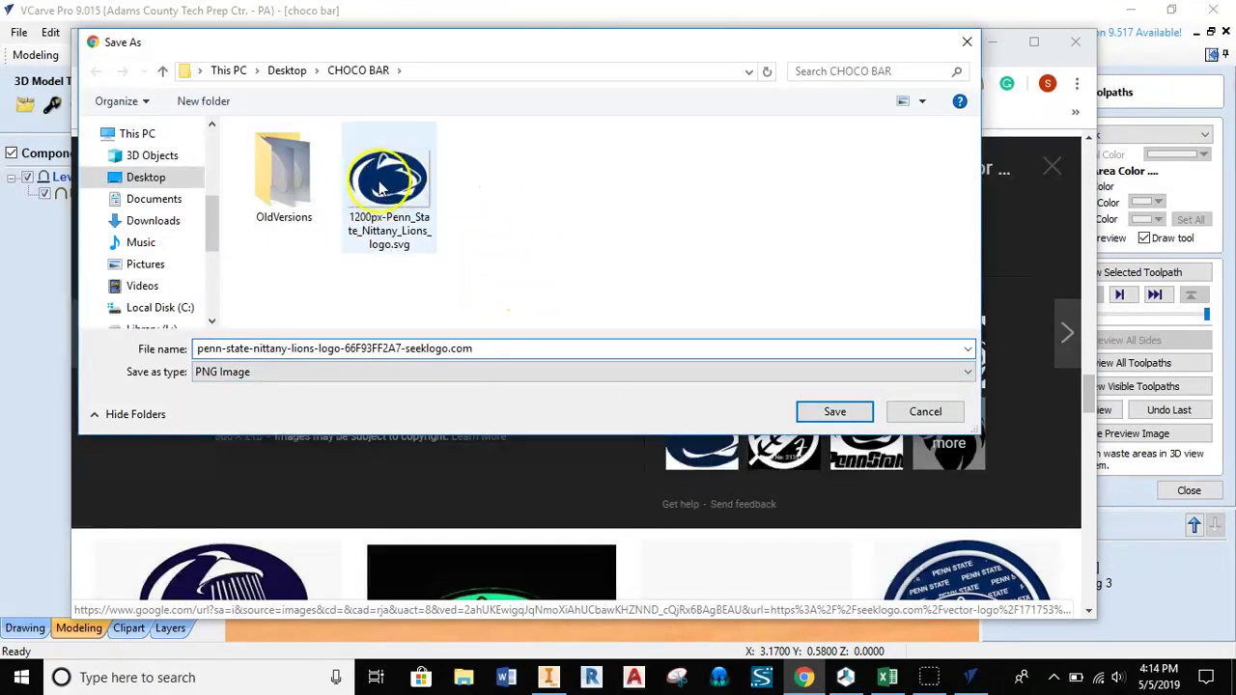
click(865, 419)
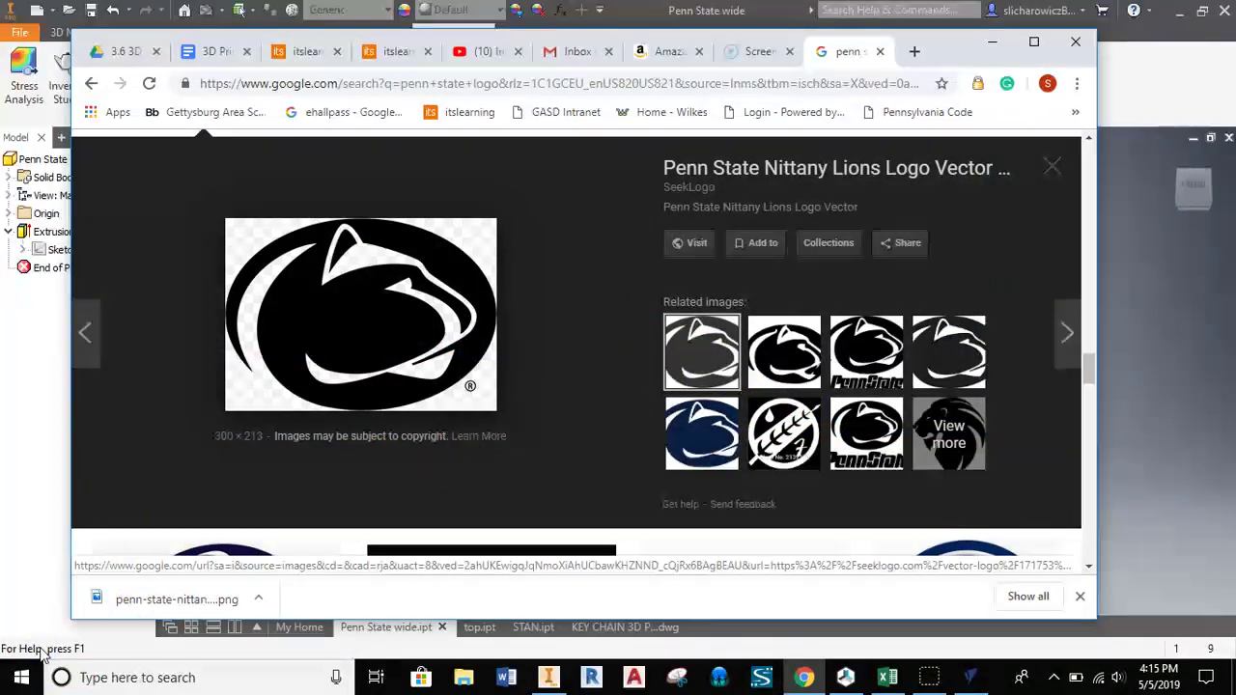
Bring the Penn State wide part forward and orbit the oval part to a new angle.
click(548, 677)
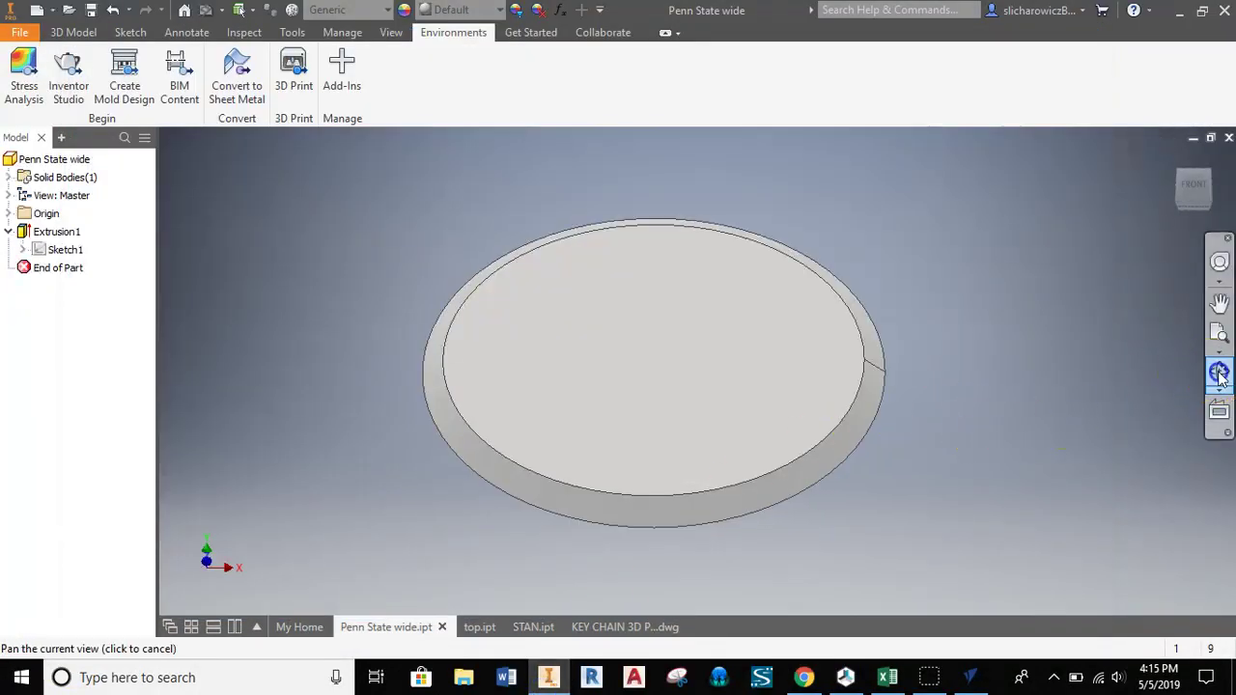
click(1218, 372)
drag(610, 414, 815, 359)
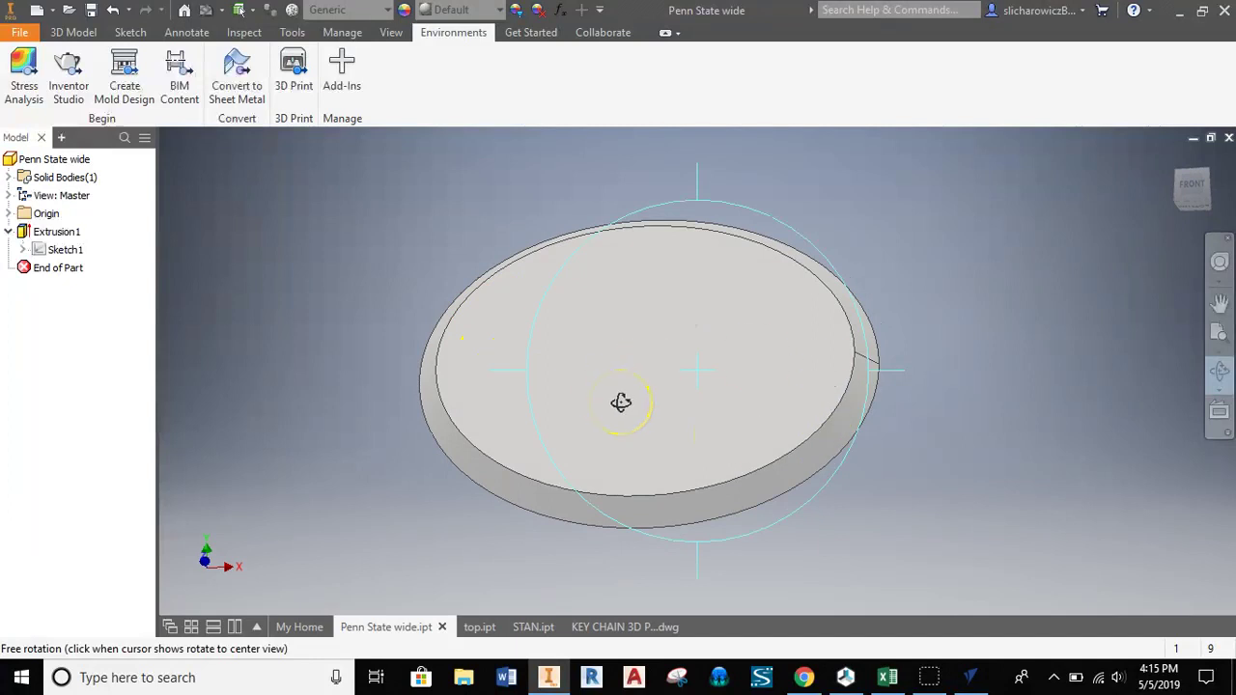
right_click(280, 253)
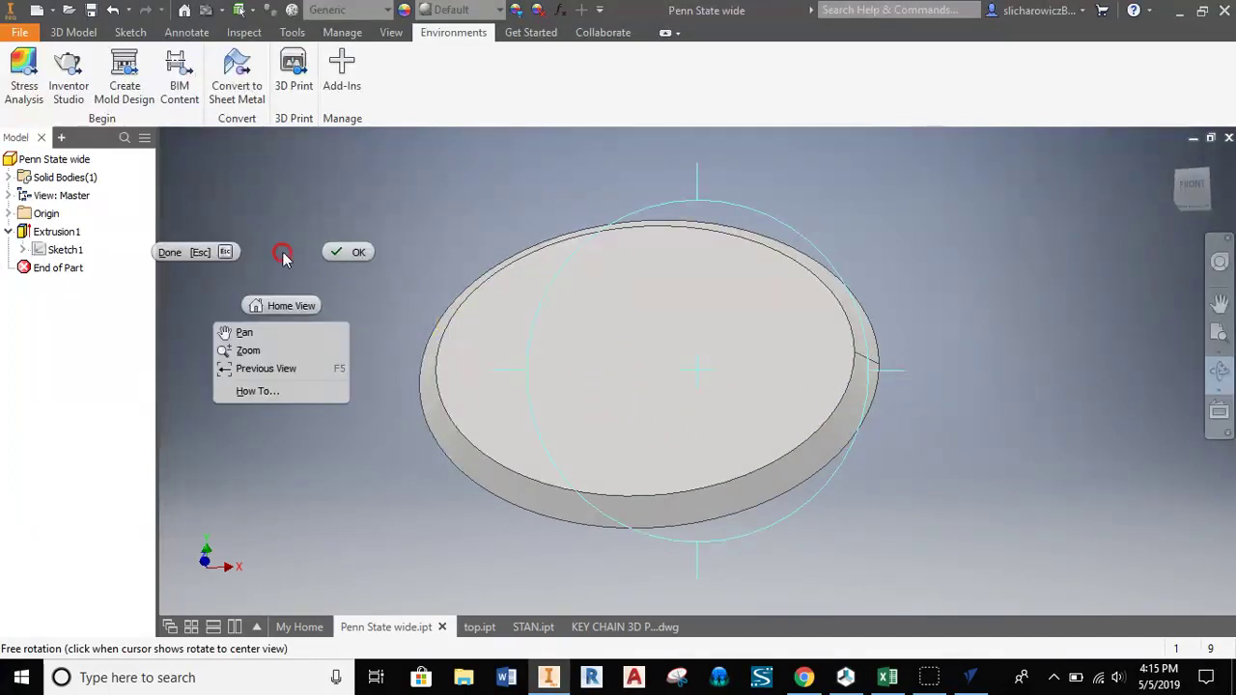
click(351, 249)
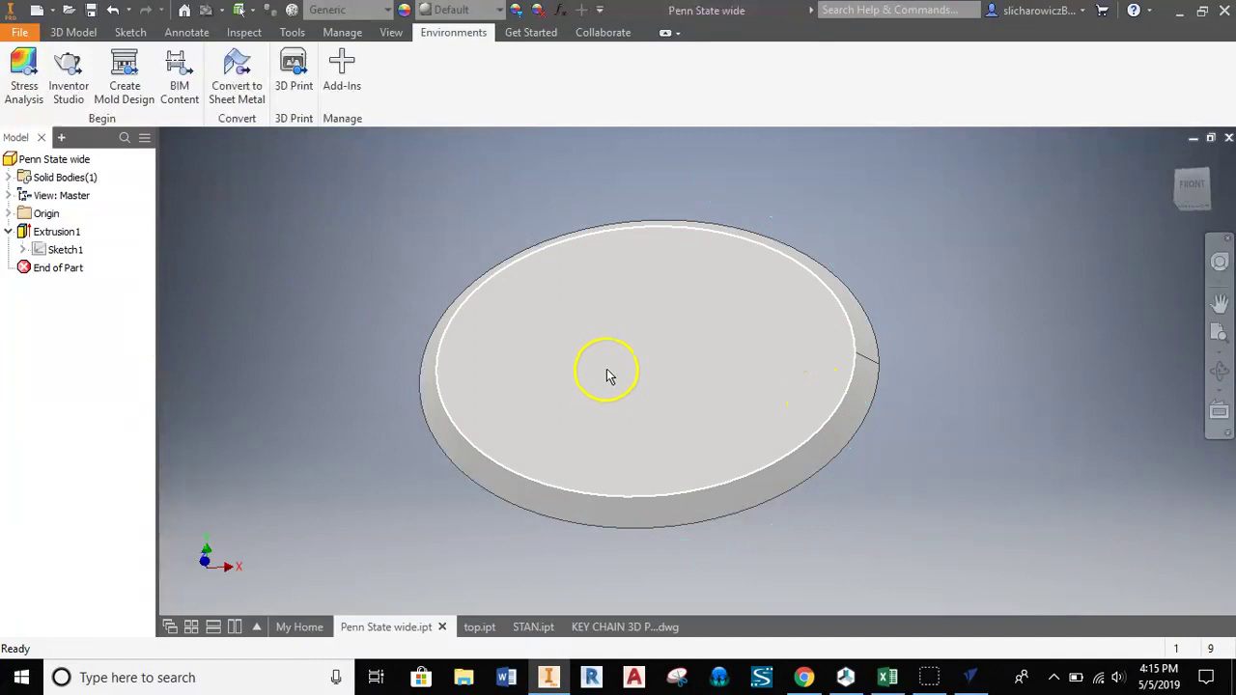
Edit Sketch1 to review the logo image and its traced ellipse, then finish the sketch.
right_click(50, 249)
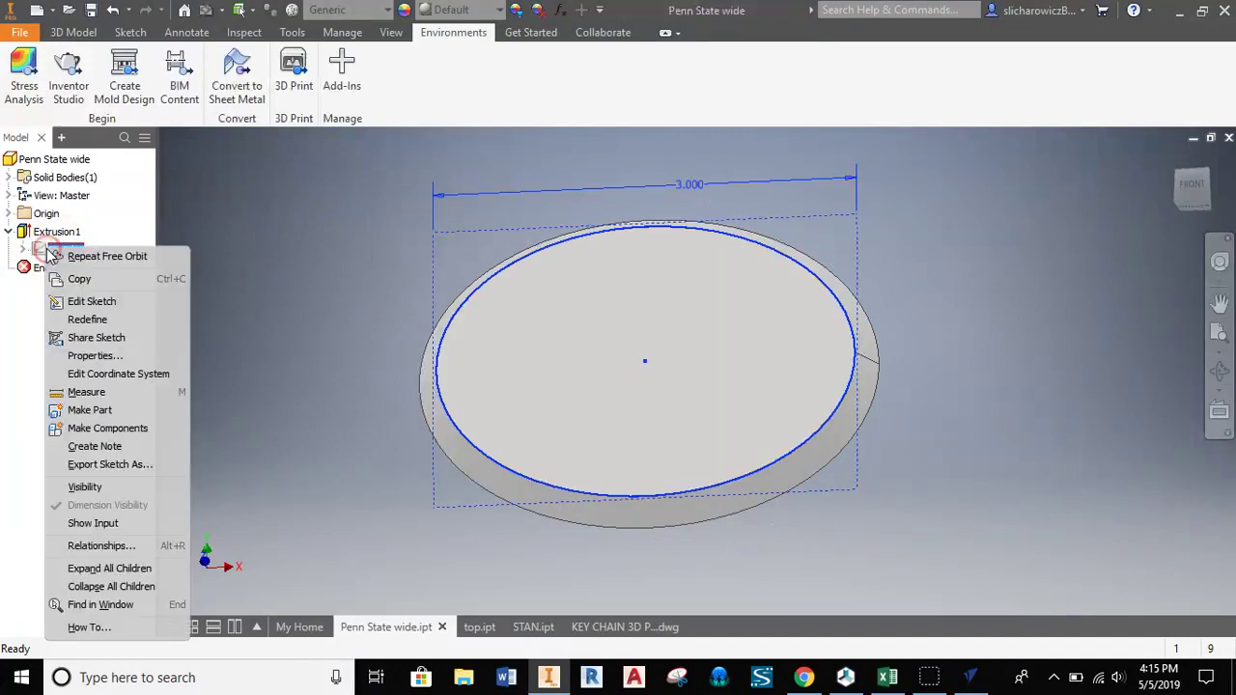
click(92, 302)
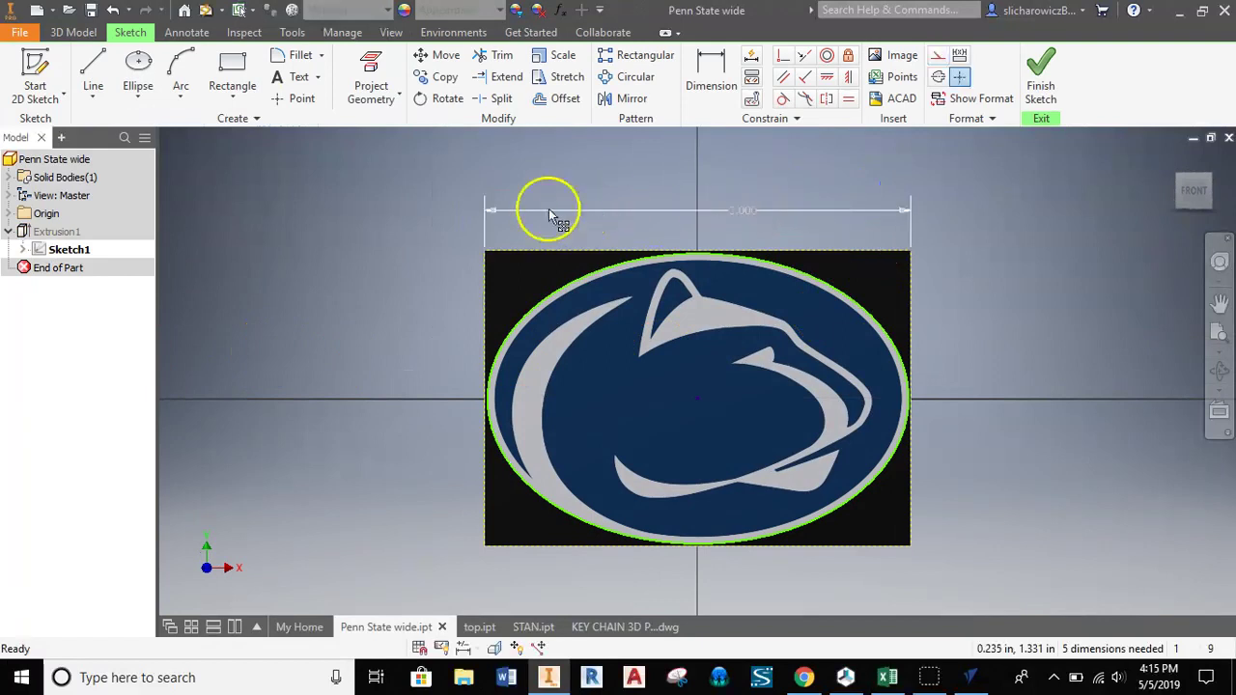
middle_drag(772, 264, 685, 252)
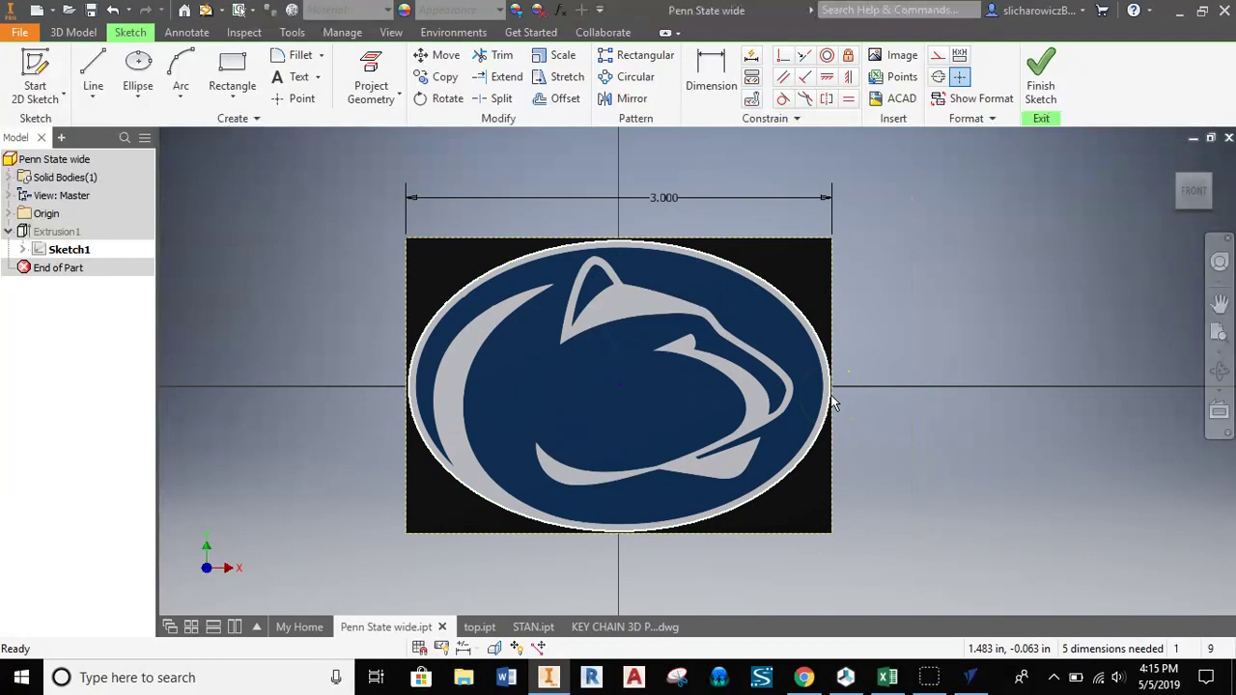
click(859, 428)
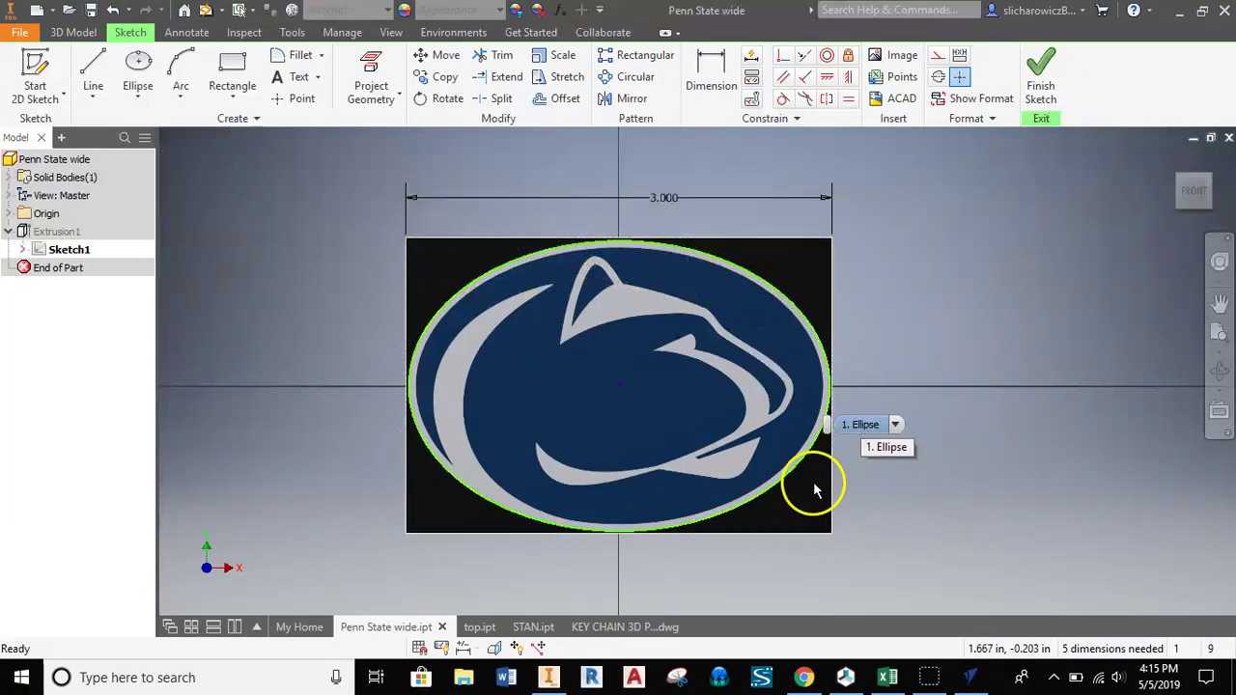
click(1037, 92)
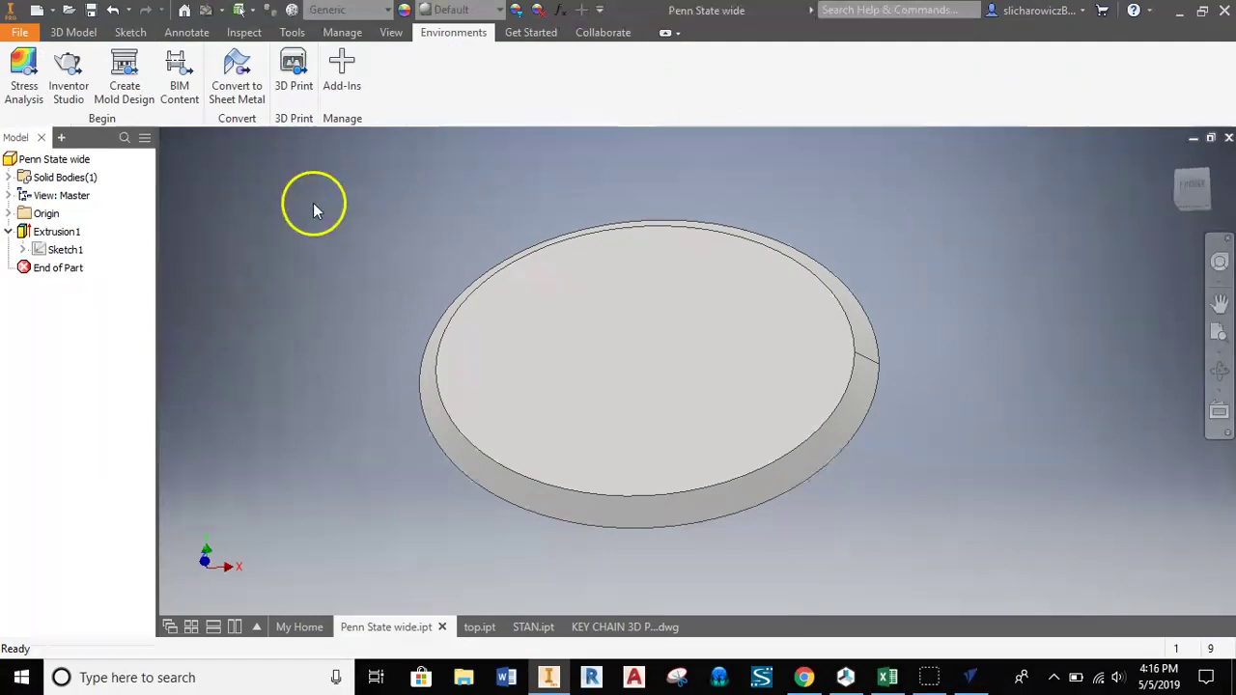
Create a new part from the standard inch part template.
click(21, 36)
click(44, 96)
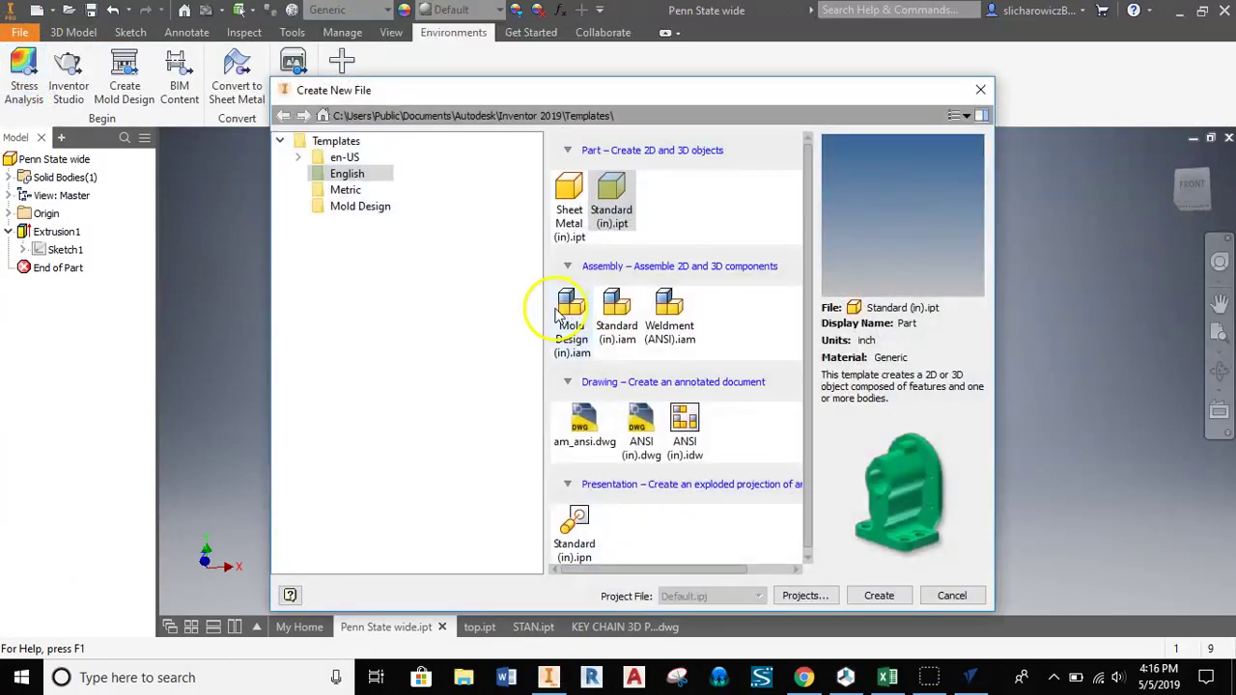
double_click(608, 198)
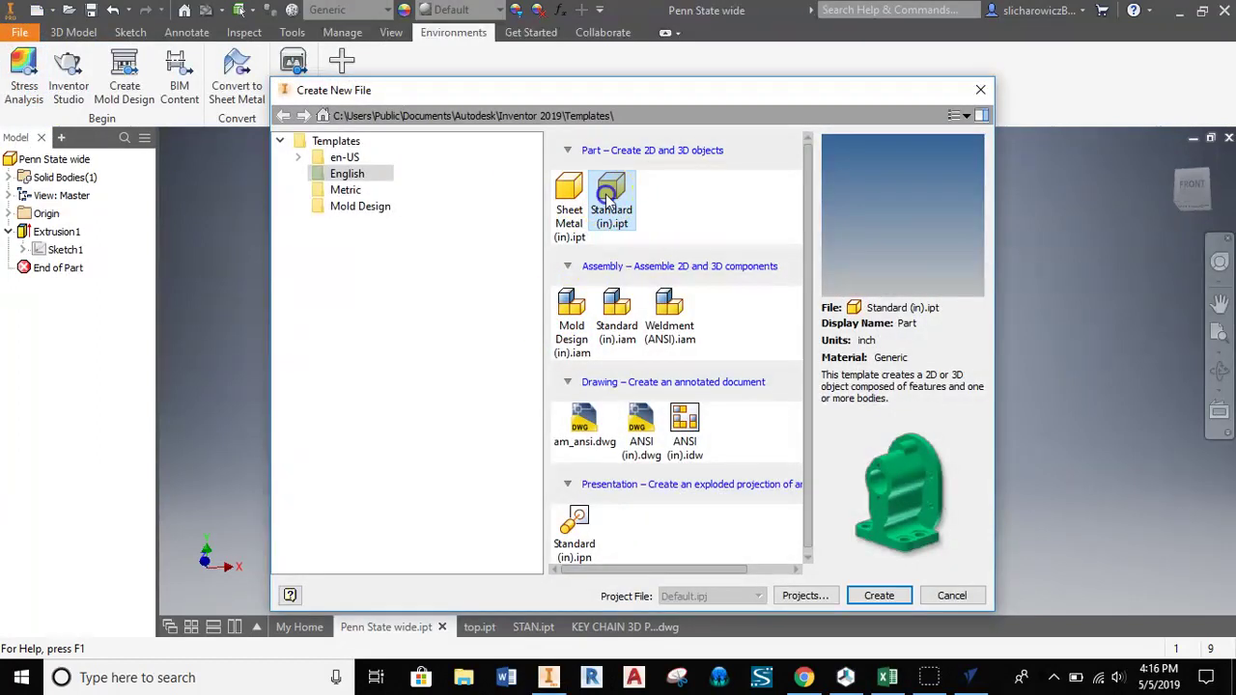
click(880, 595)
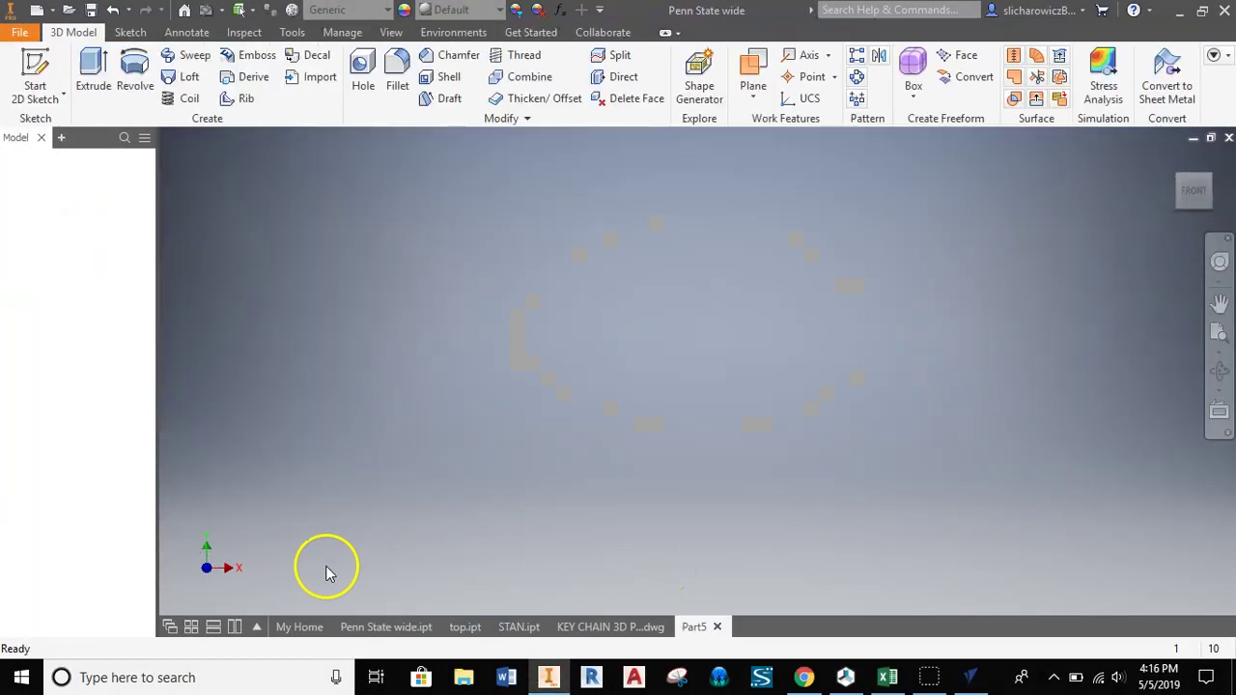
Start a 2D sketch on the front origin plane and centre the empty sketch view.
click(29, 76)
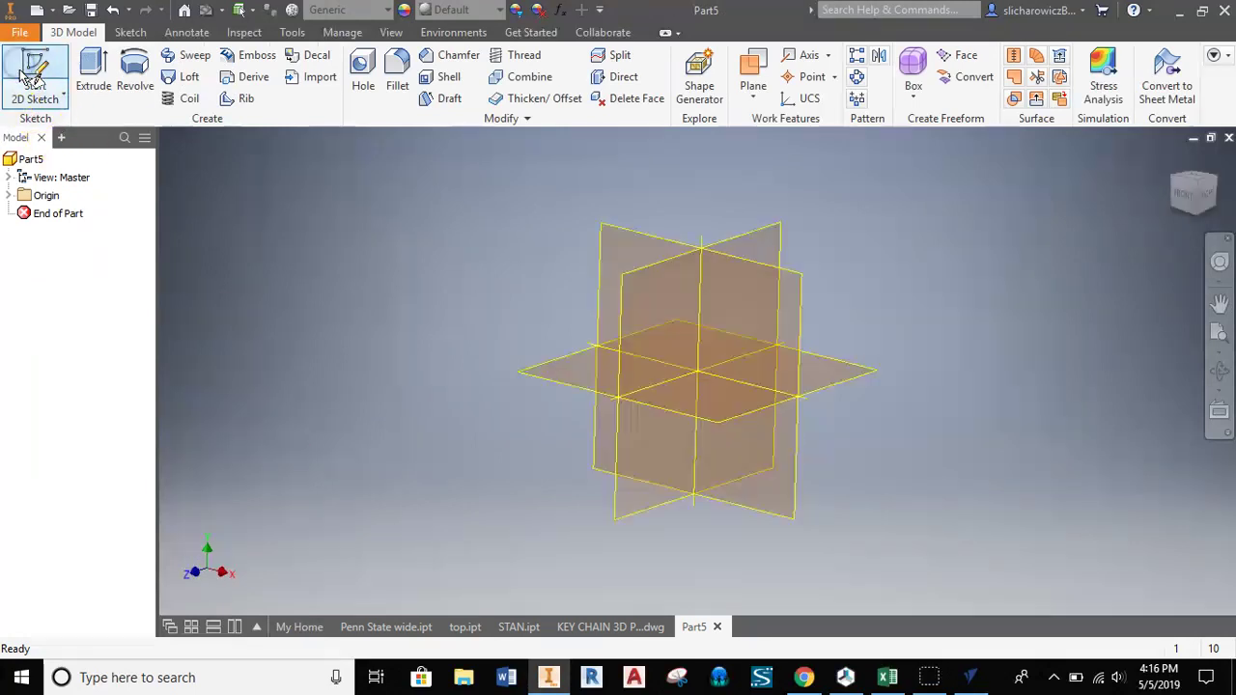
click(625, 220)
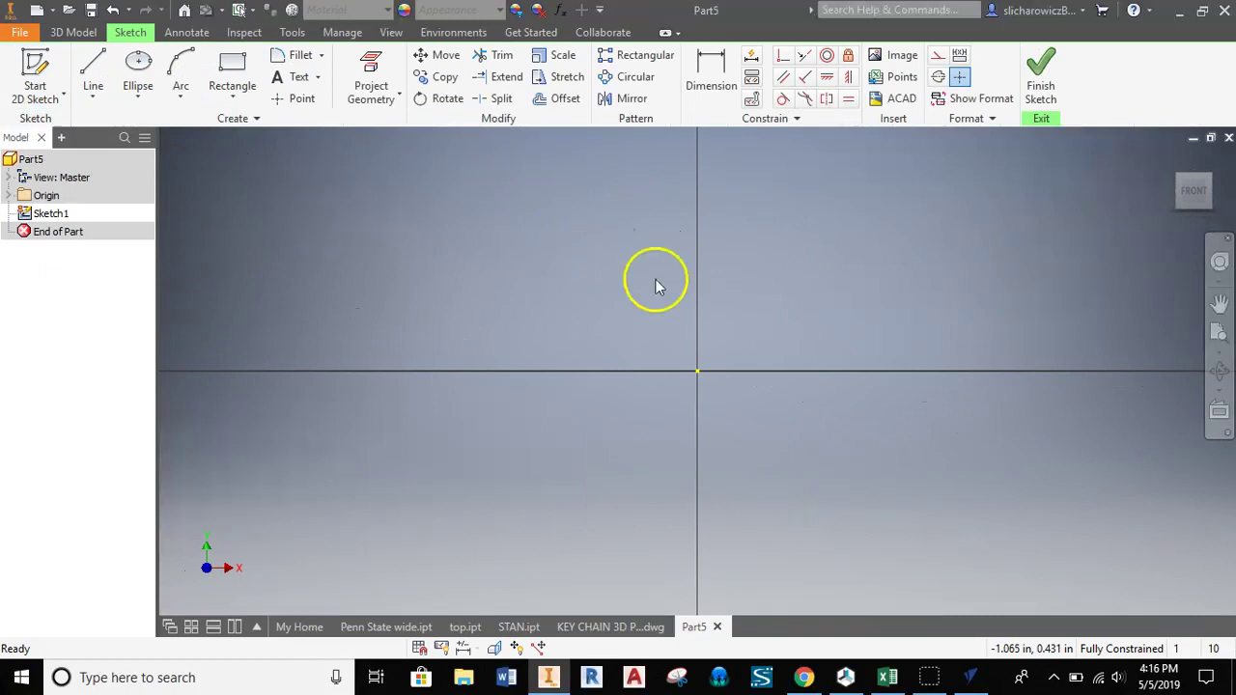
mouse_move(654, 287)
middle_down()
mouse_move(624, 350)
mouse_move(643, 306)
mouse_move(646, 358)
middle_up()
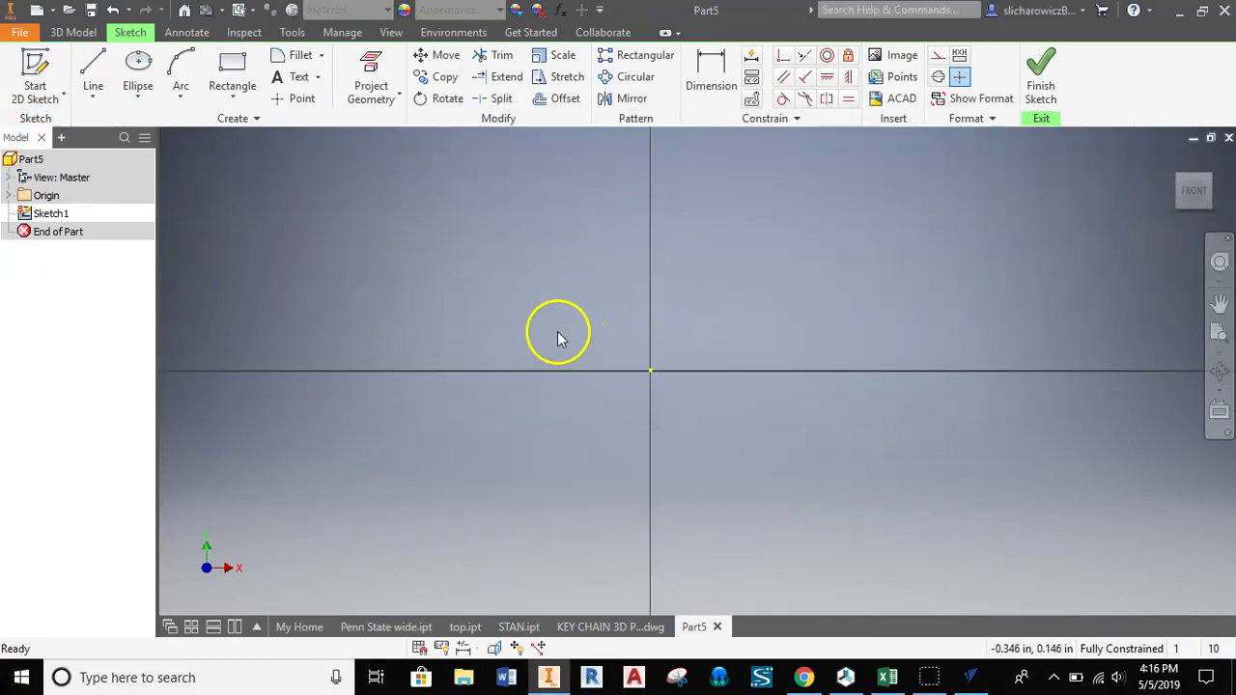
middle_drag(555, 332, 598, 365)
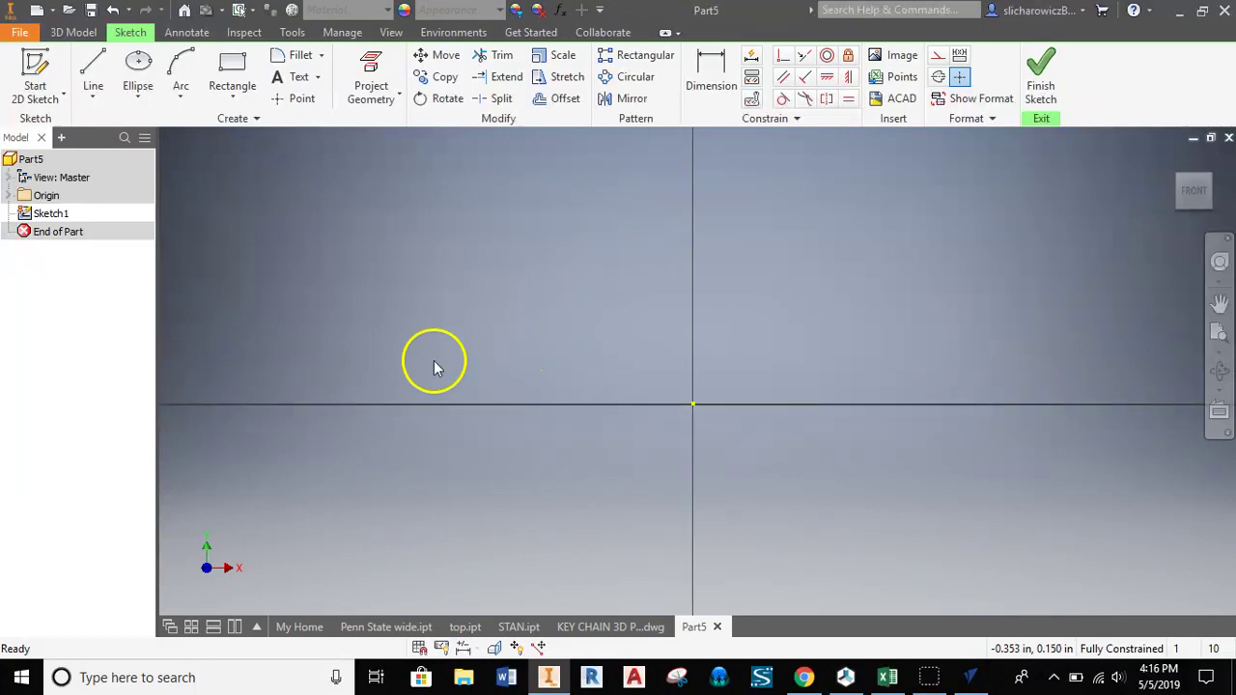
click(897, 58)
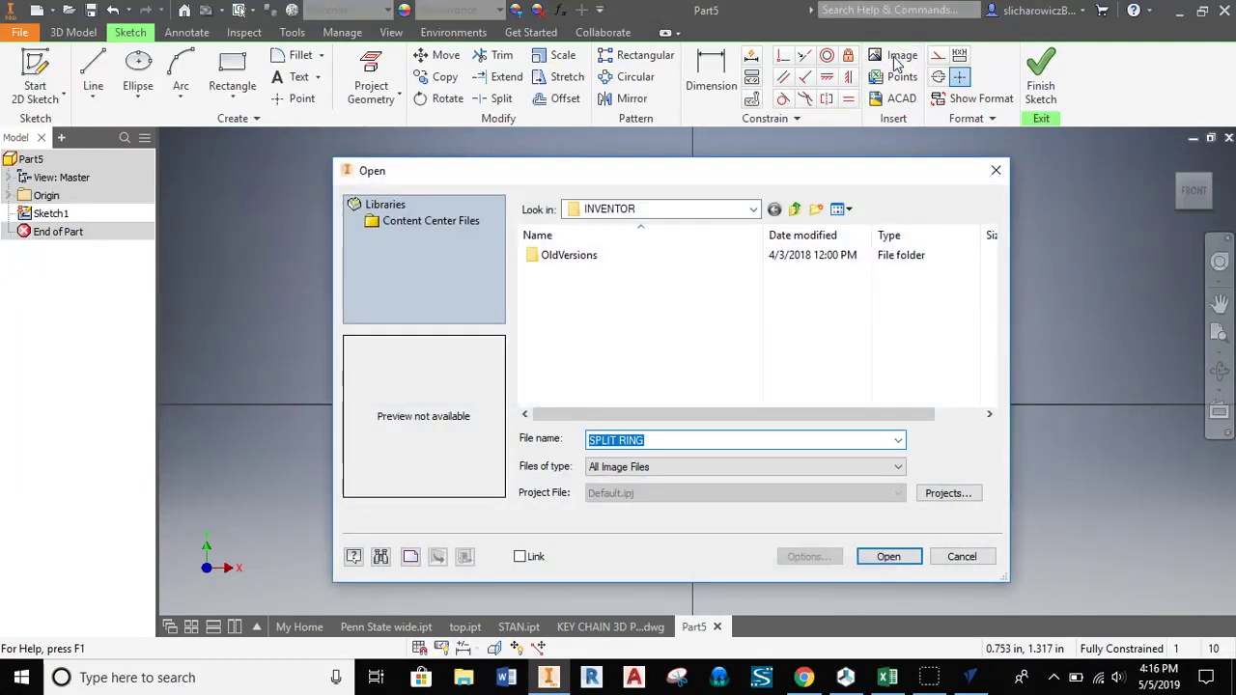
click(745, 210)
scroll(691, 231, up, 6)
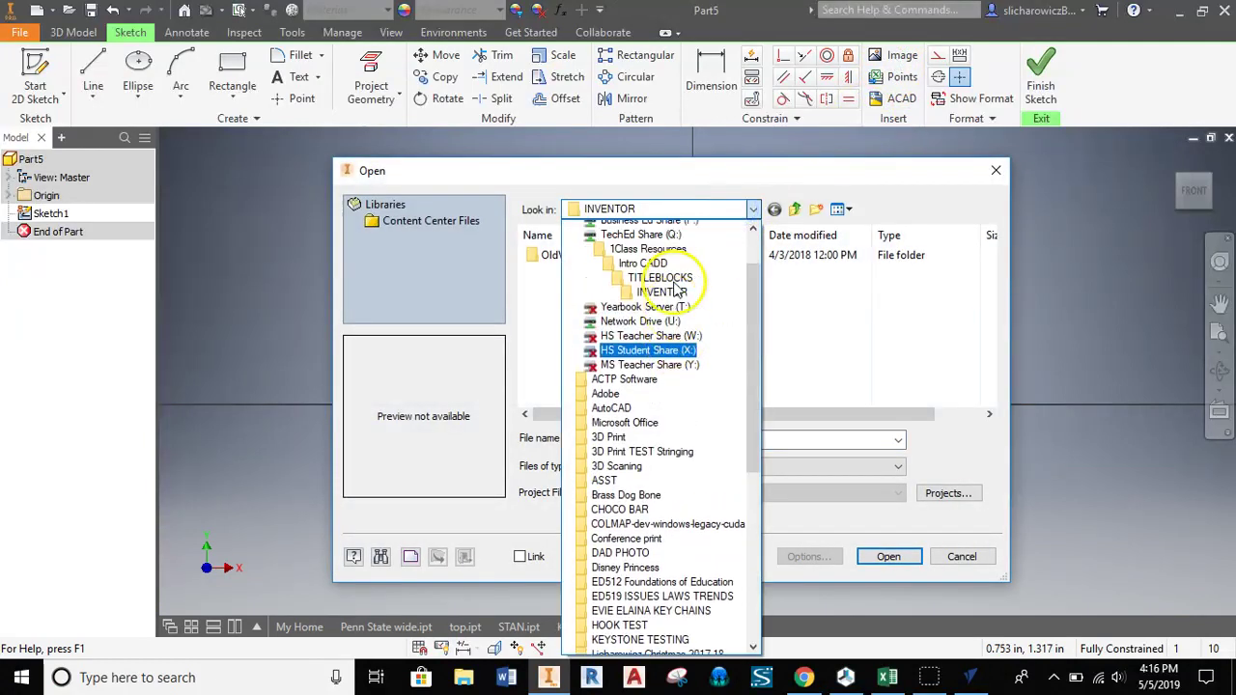
click(617, 313)
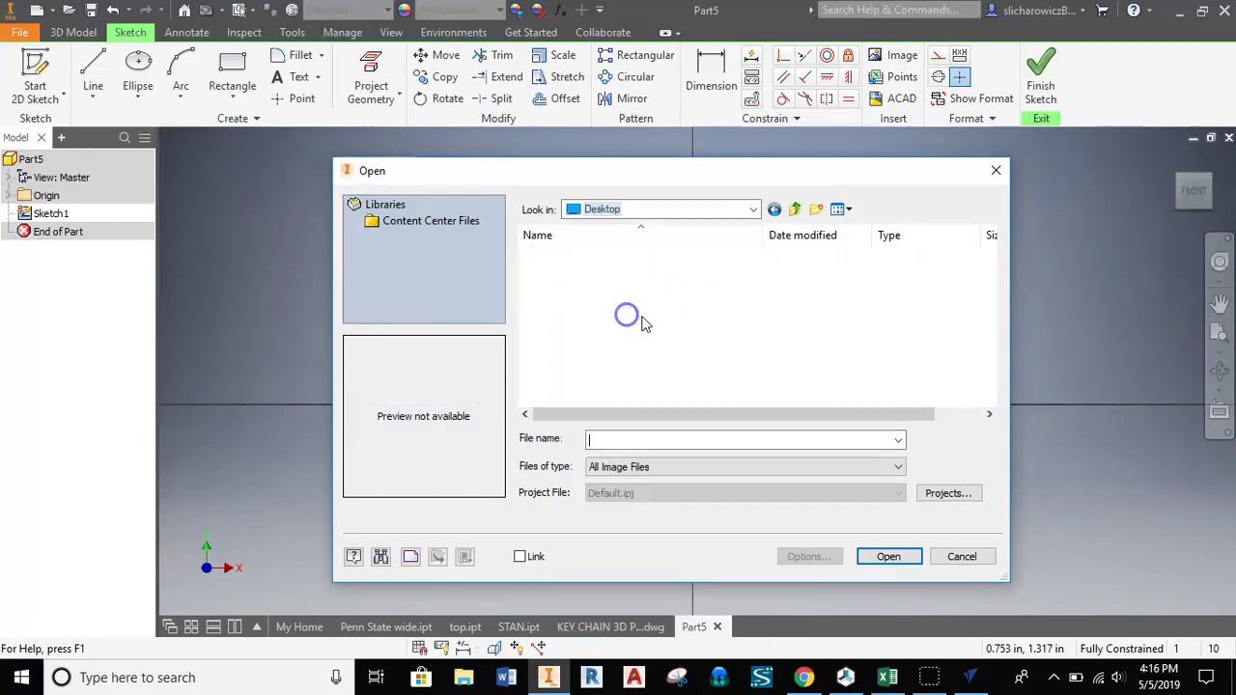
click(592, 343)
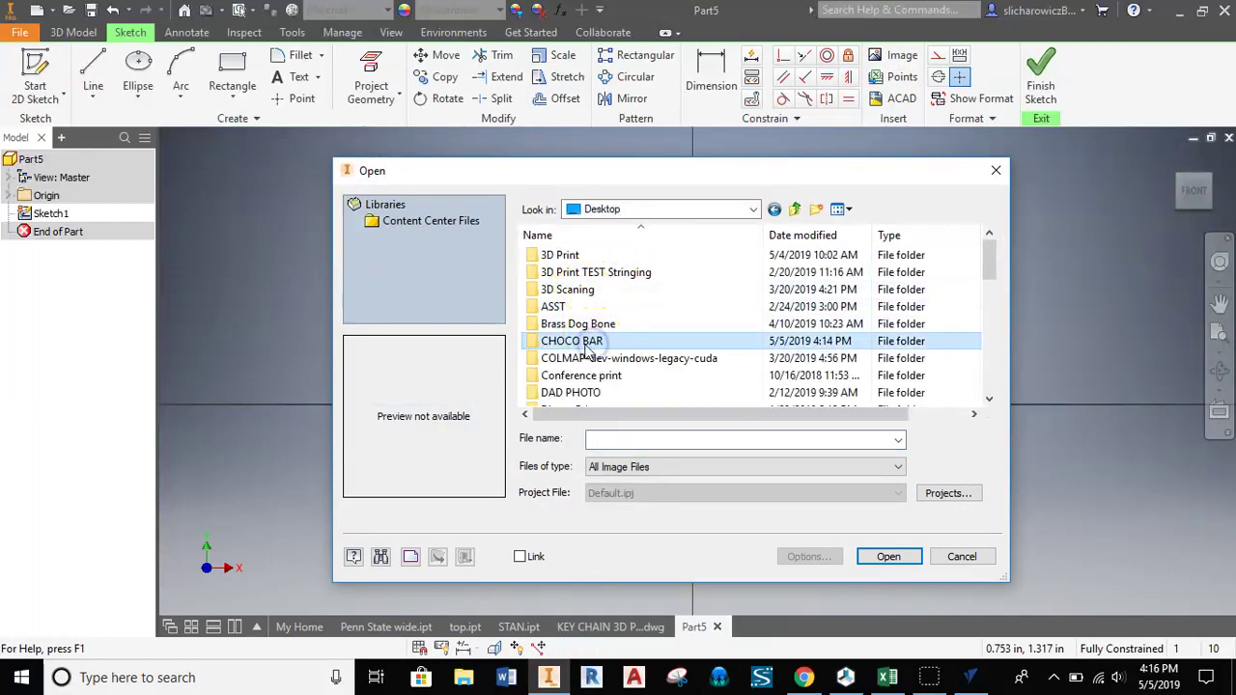
double_click(587, 350)
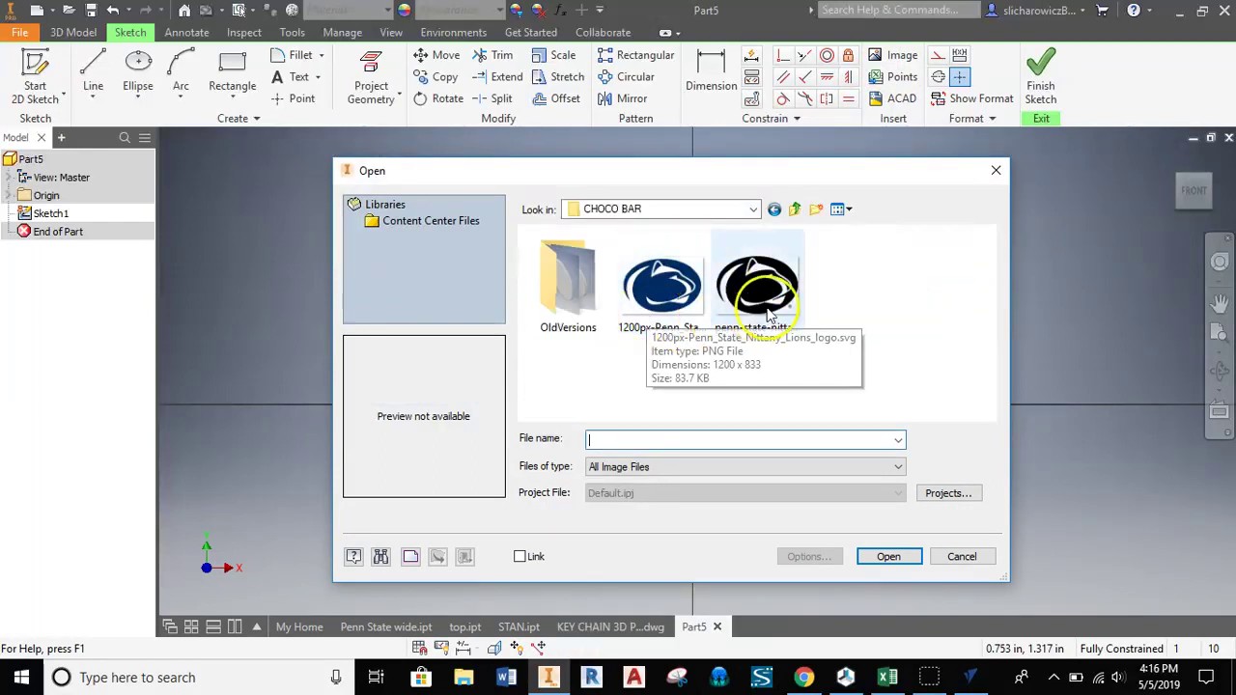
click(749, 285)
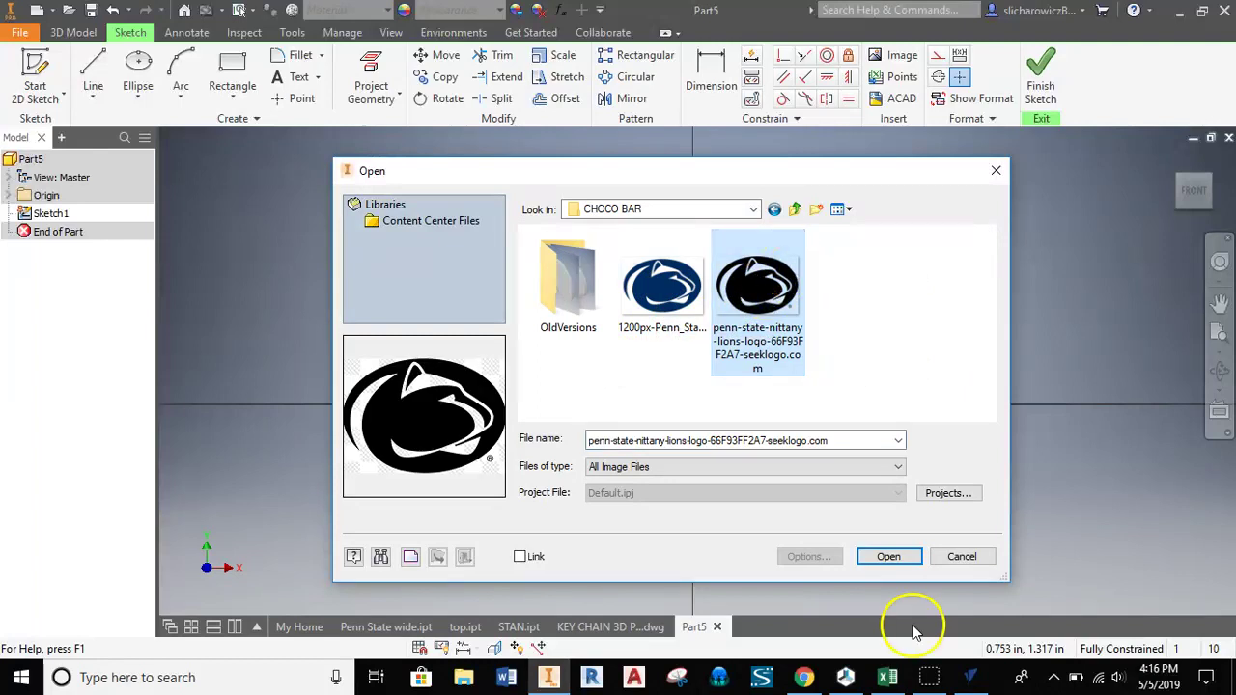
click(888, 557)
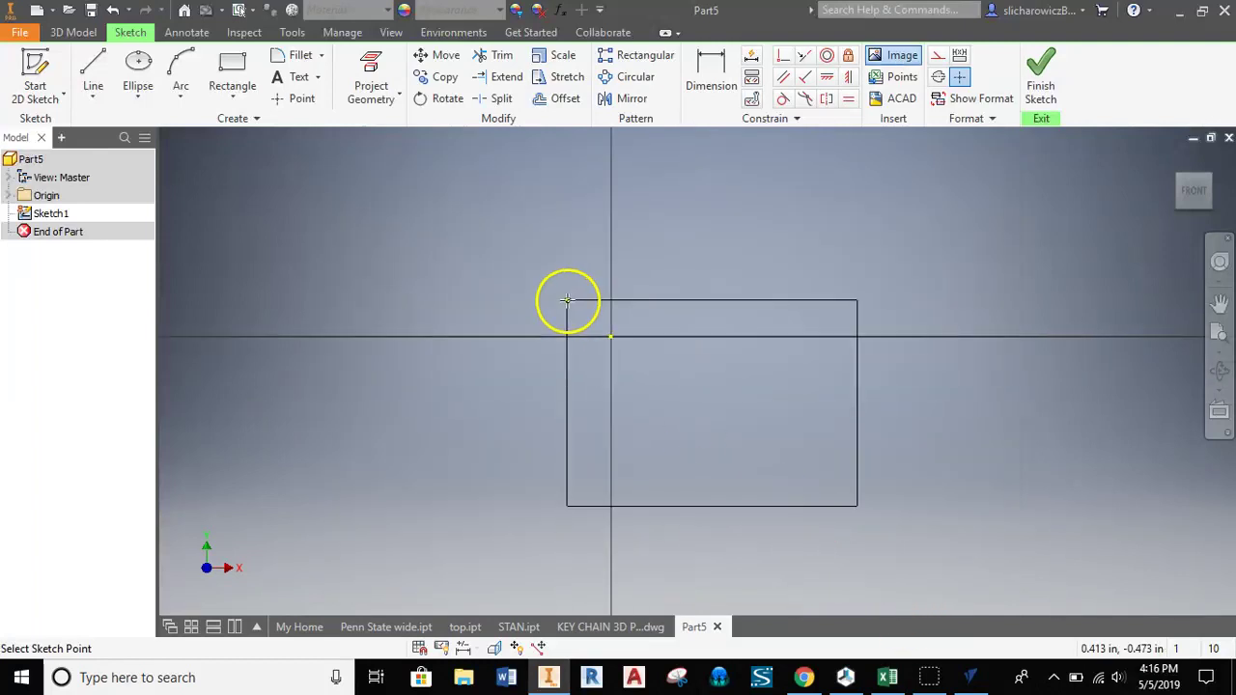
click(463, 242)
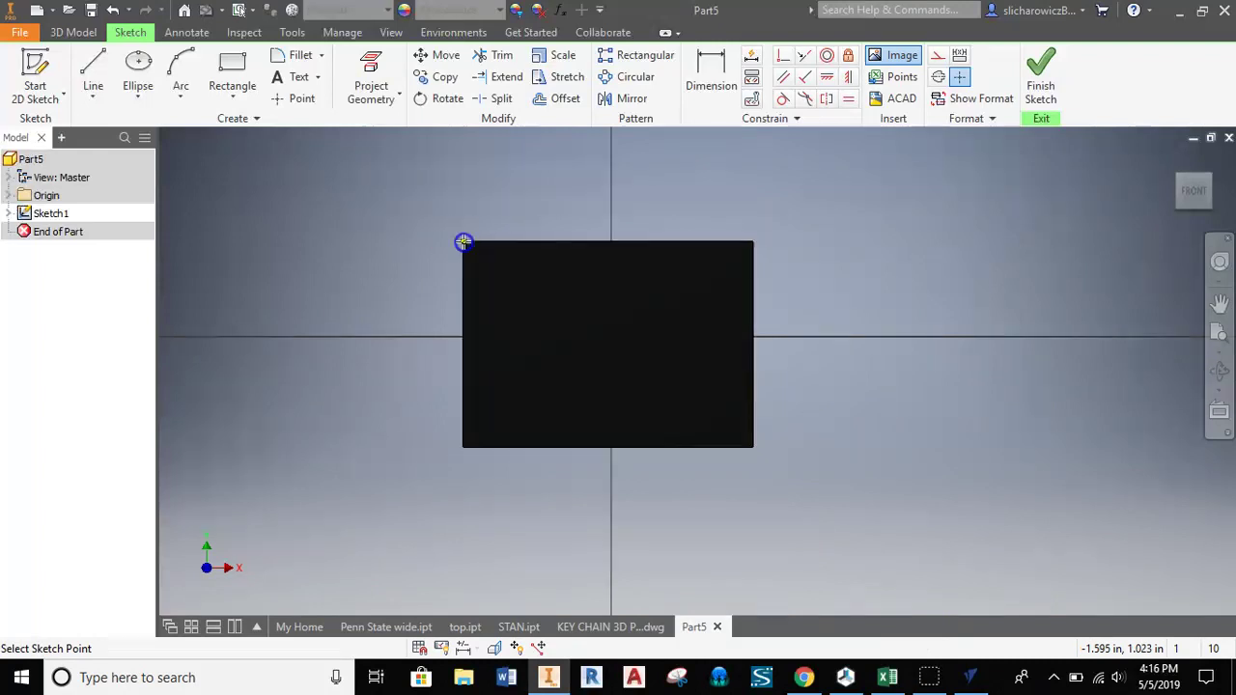
scroll(609, 342, down, 2)
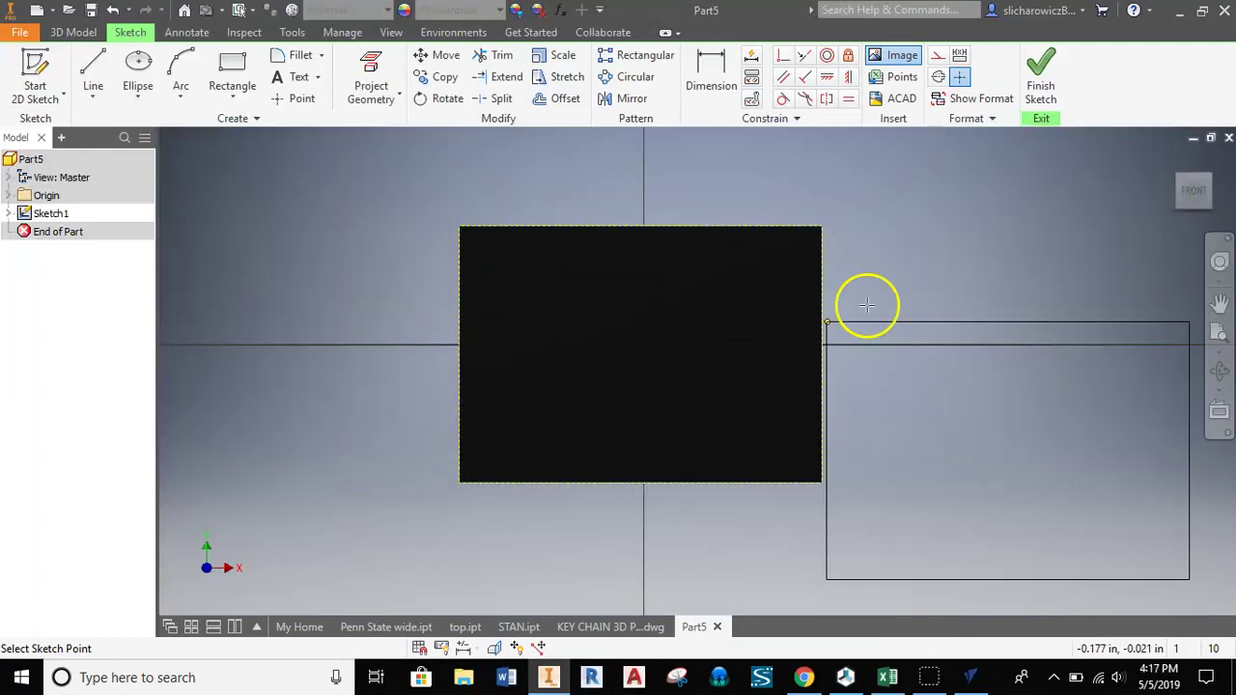
right_click(853, 283)
click(908, 284)
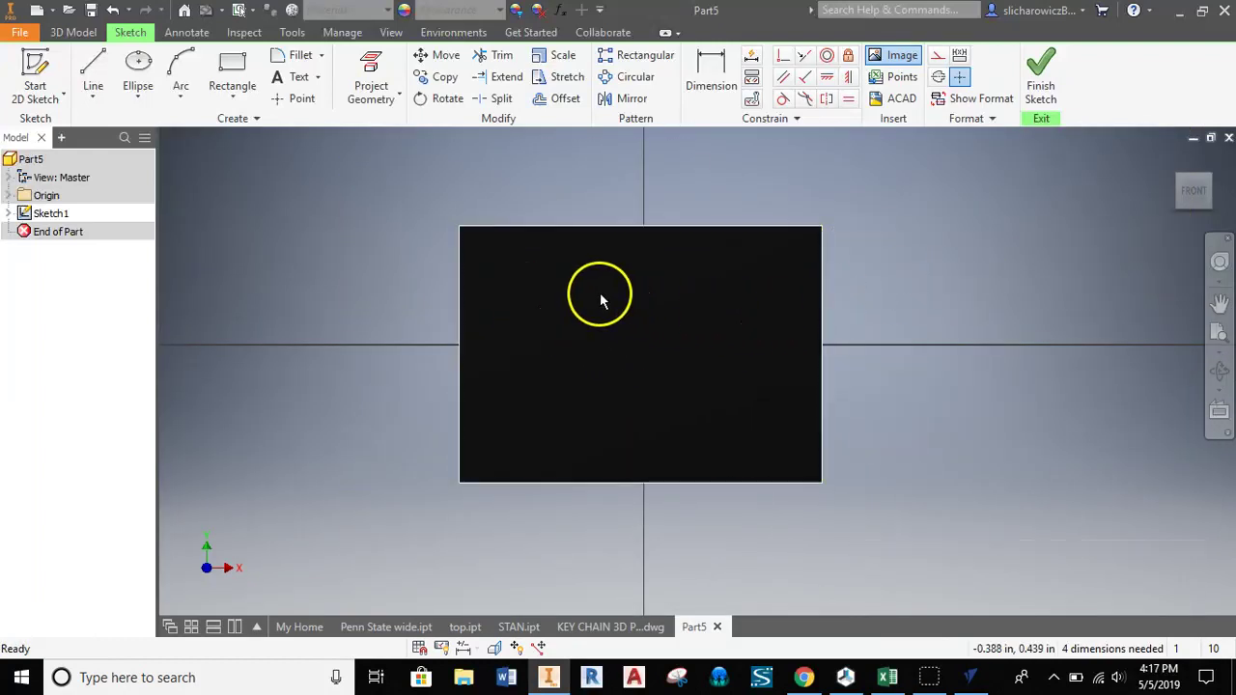
click(799, 270)
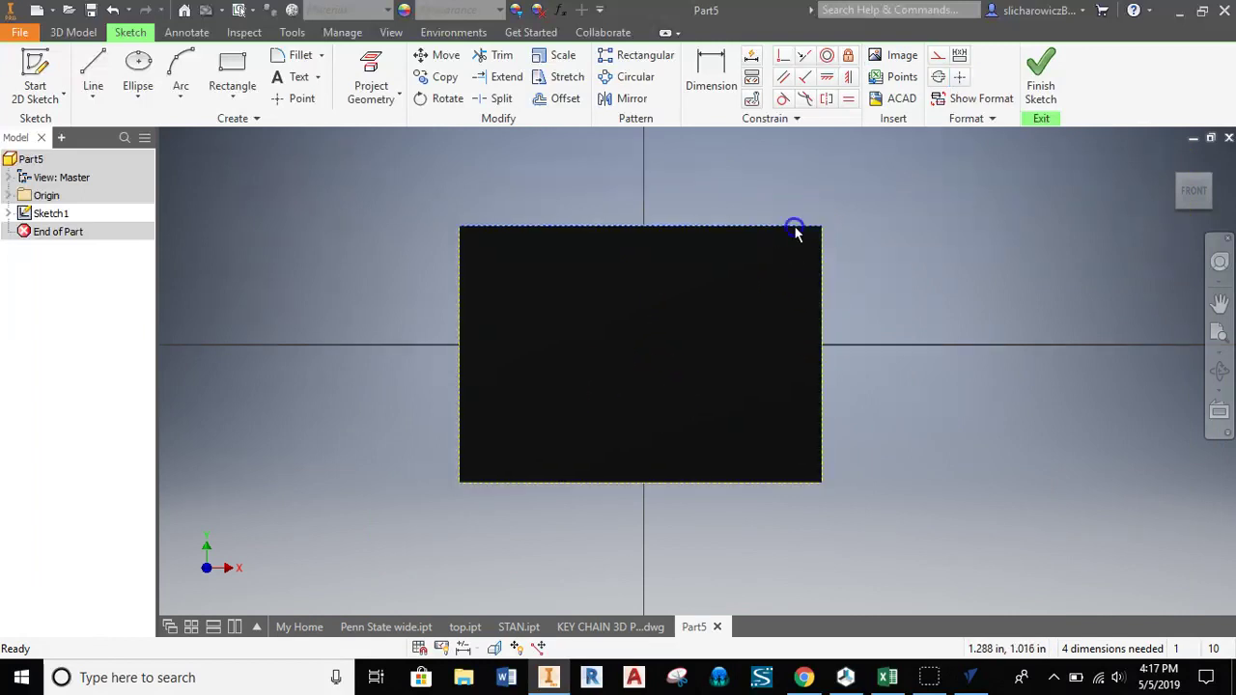
key(Delete)
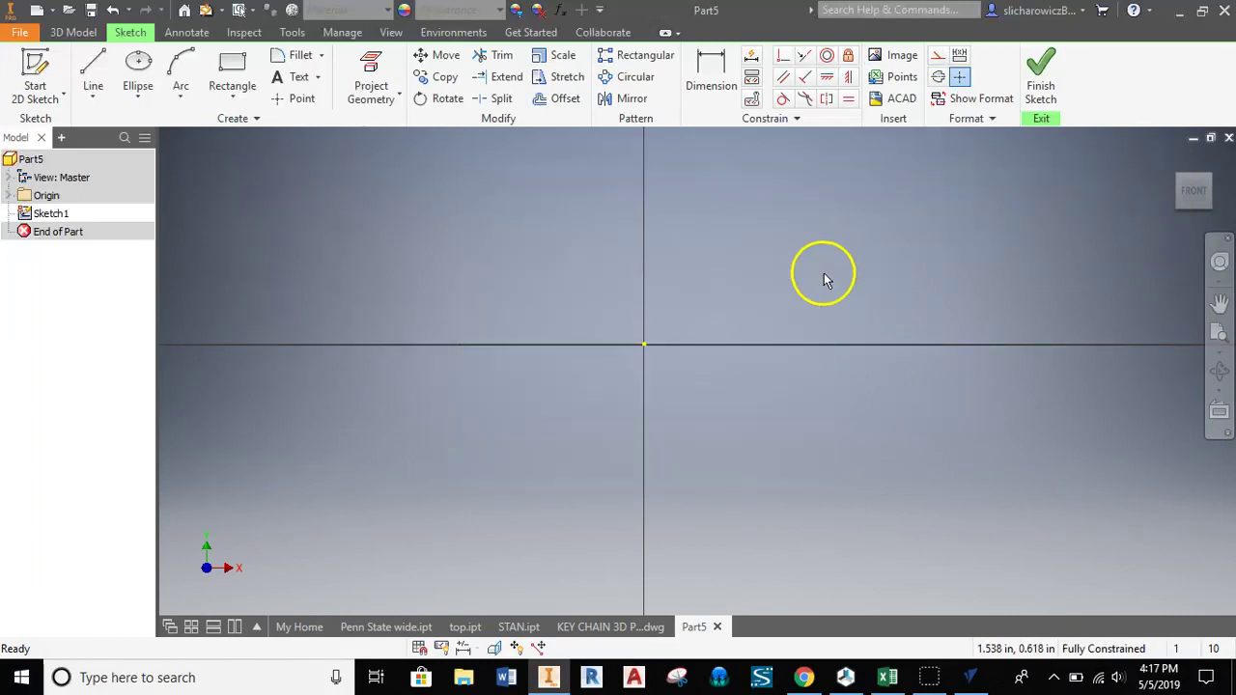
click(802, 675)
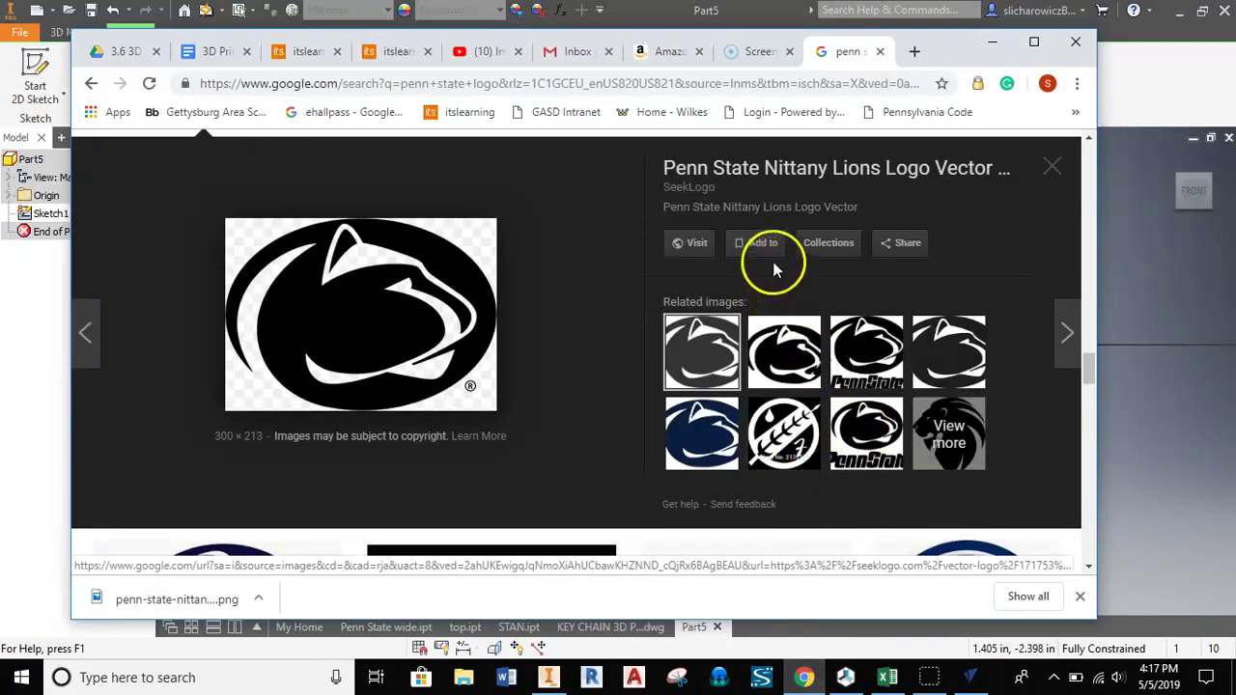
click(1192, 502)
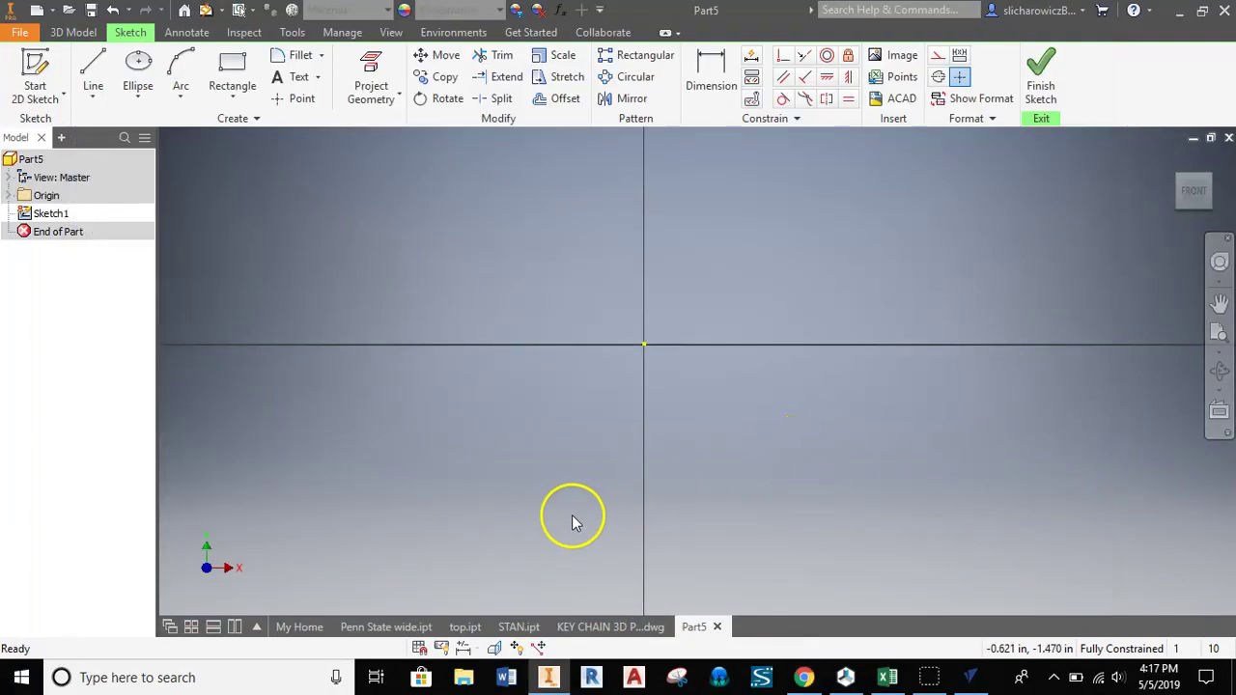
Insert the blue 1200px Penn State logo image and place it near the sketch origin.
click(891, 55)
click(668, 289)
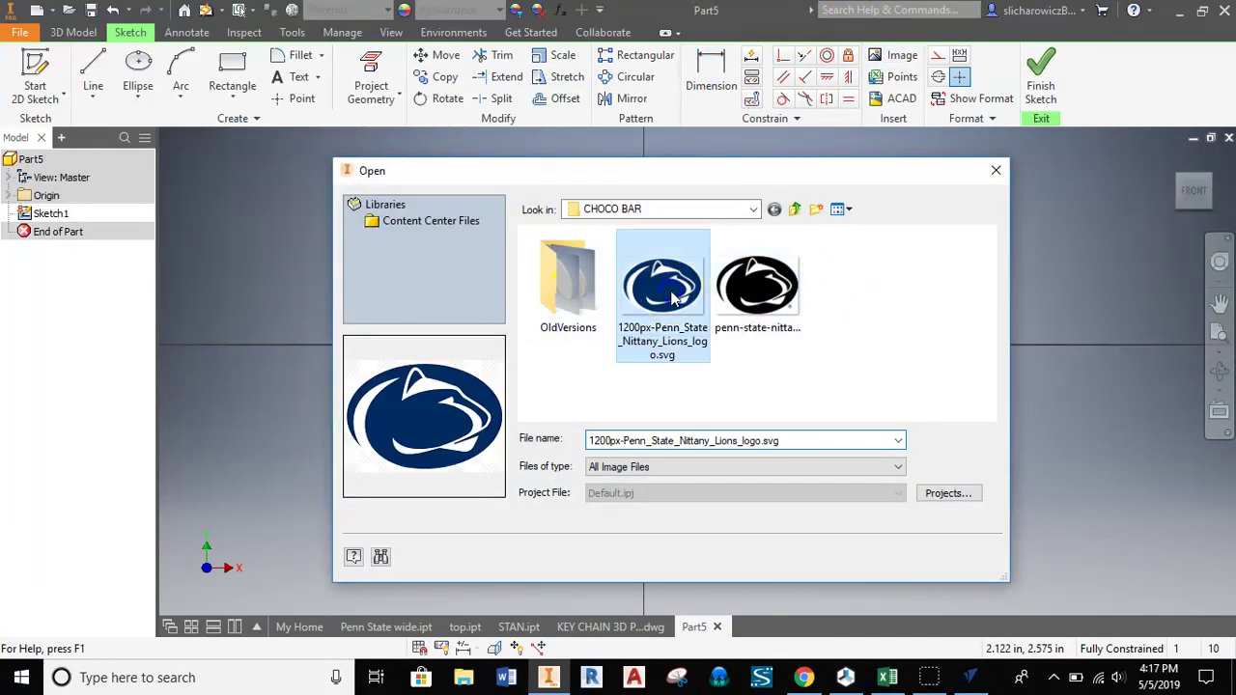
click(888, 557)
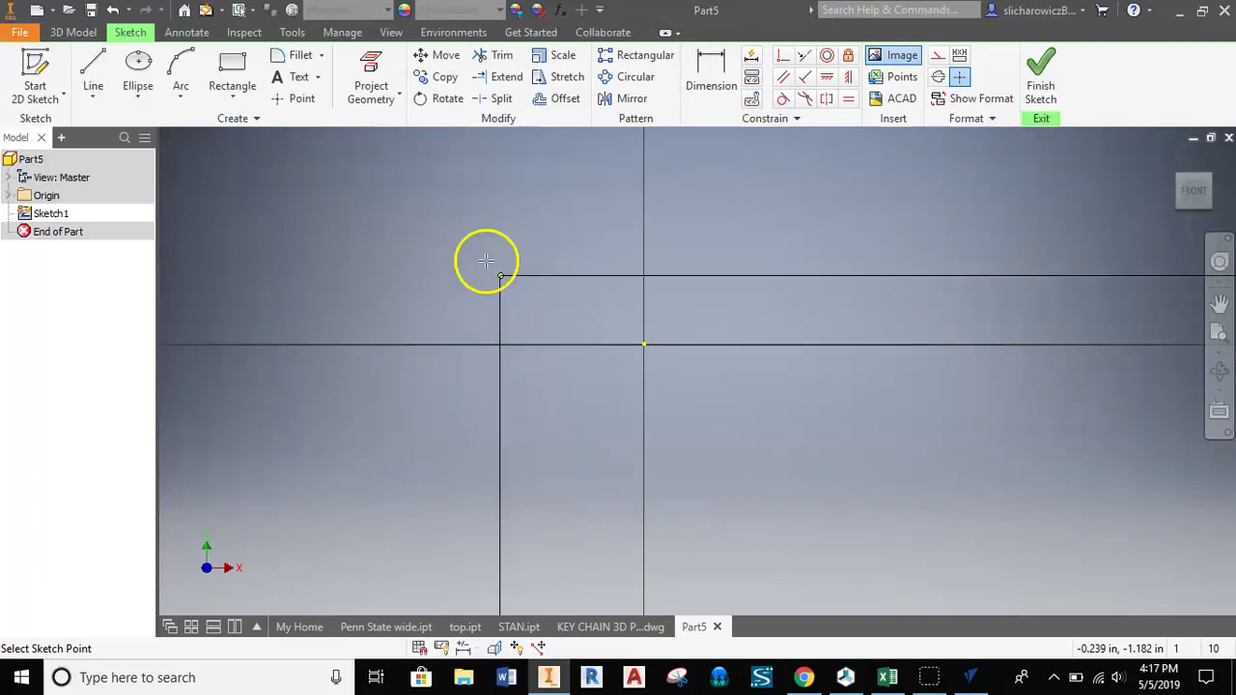
scroll(485, 261, down, 2)
key(F2)
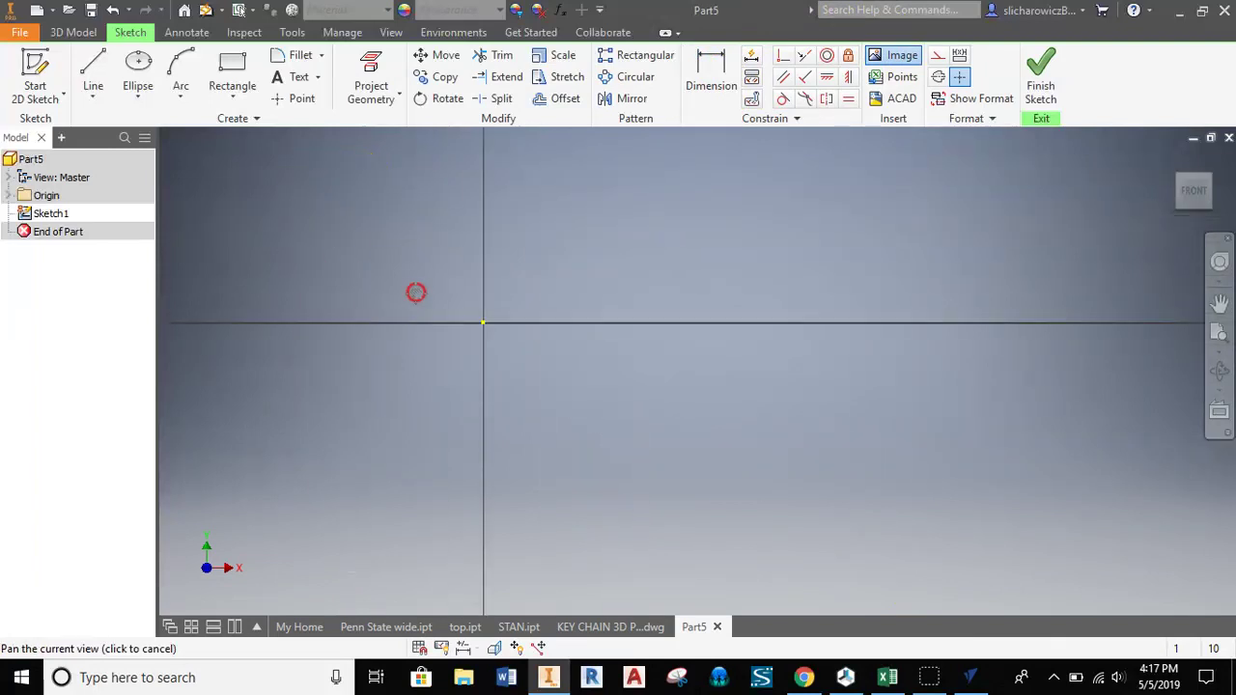
drag(415, 292, 556, 285)
click(458, 215)
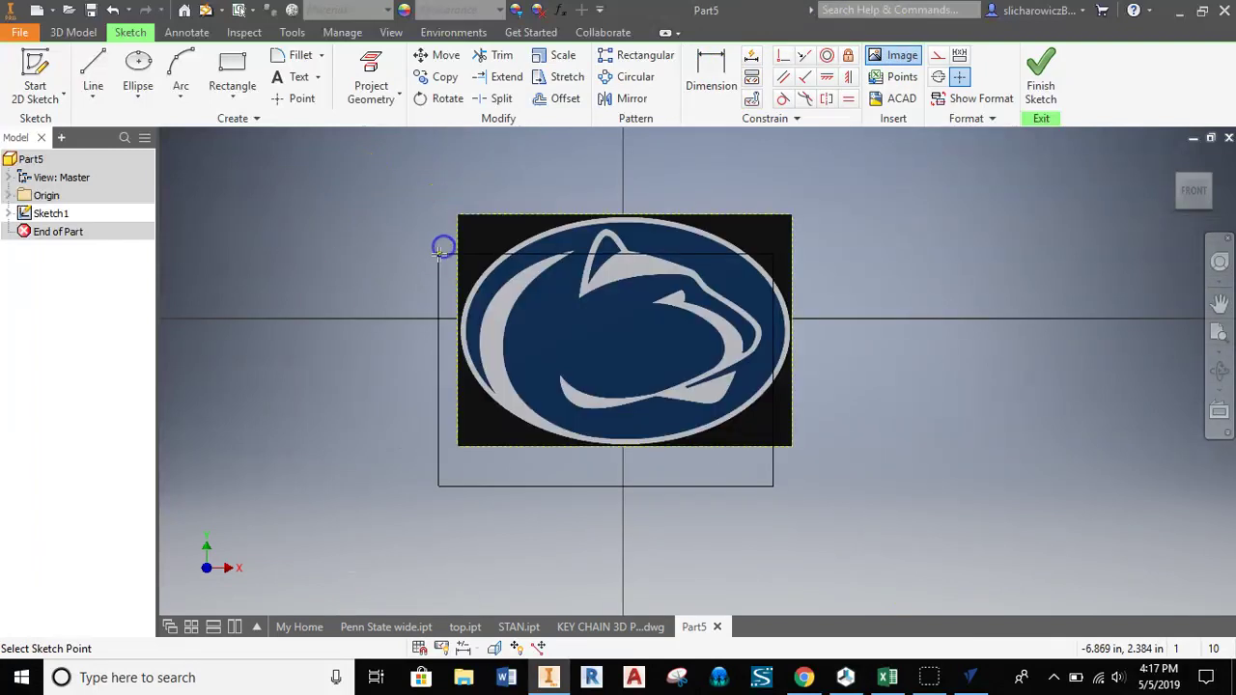
right_click(538, 329)
click(608, 326)
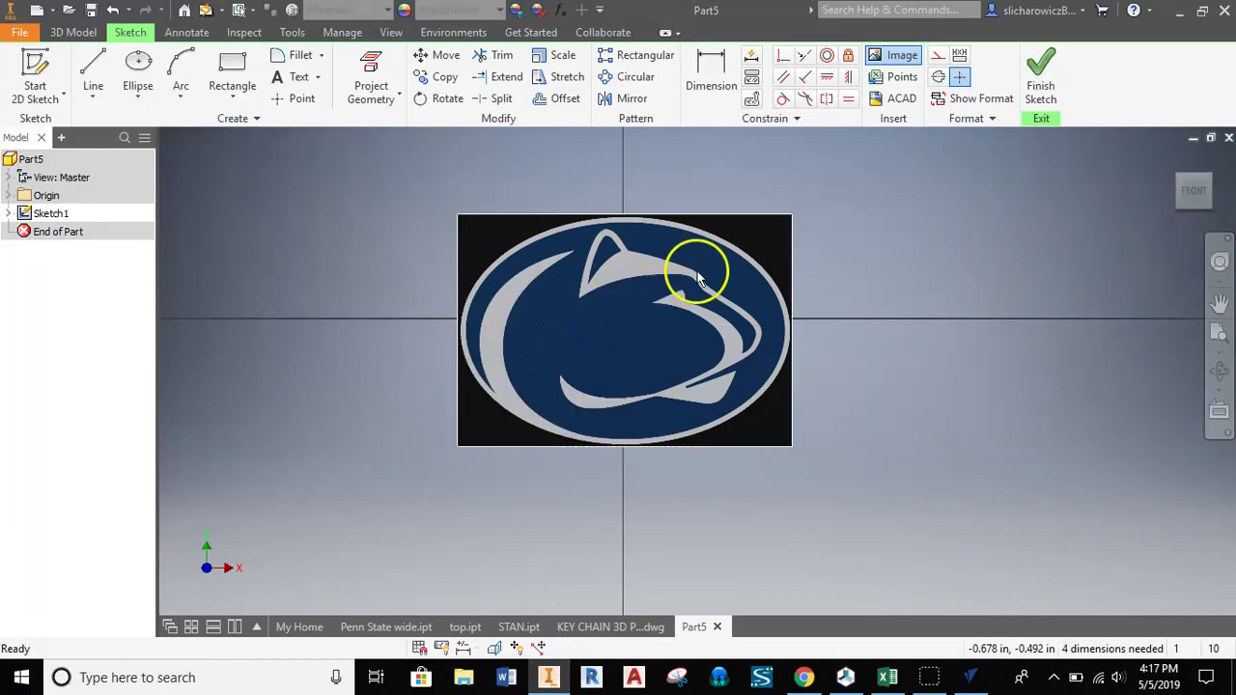
Select the placed logo image in preparation for dimensioning it.
scroll(606, 290, down, 3)
scroll(606, 290, up, 2)
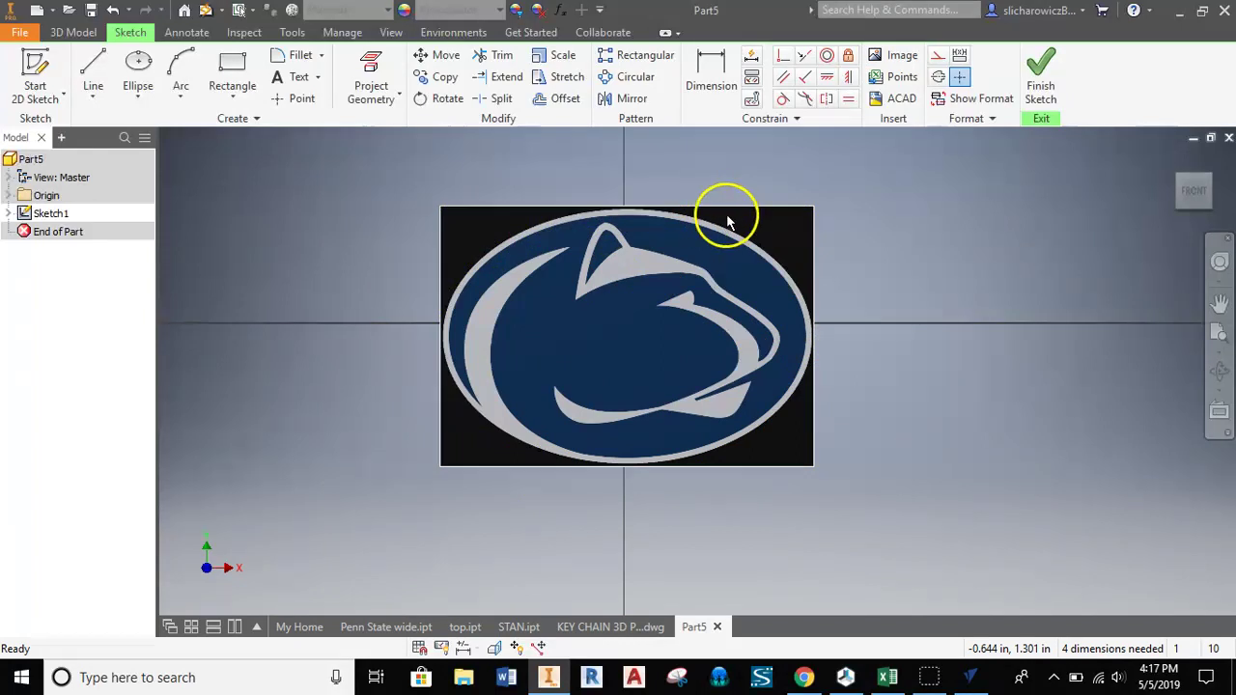
click(685, 210)
click(716, 60)
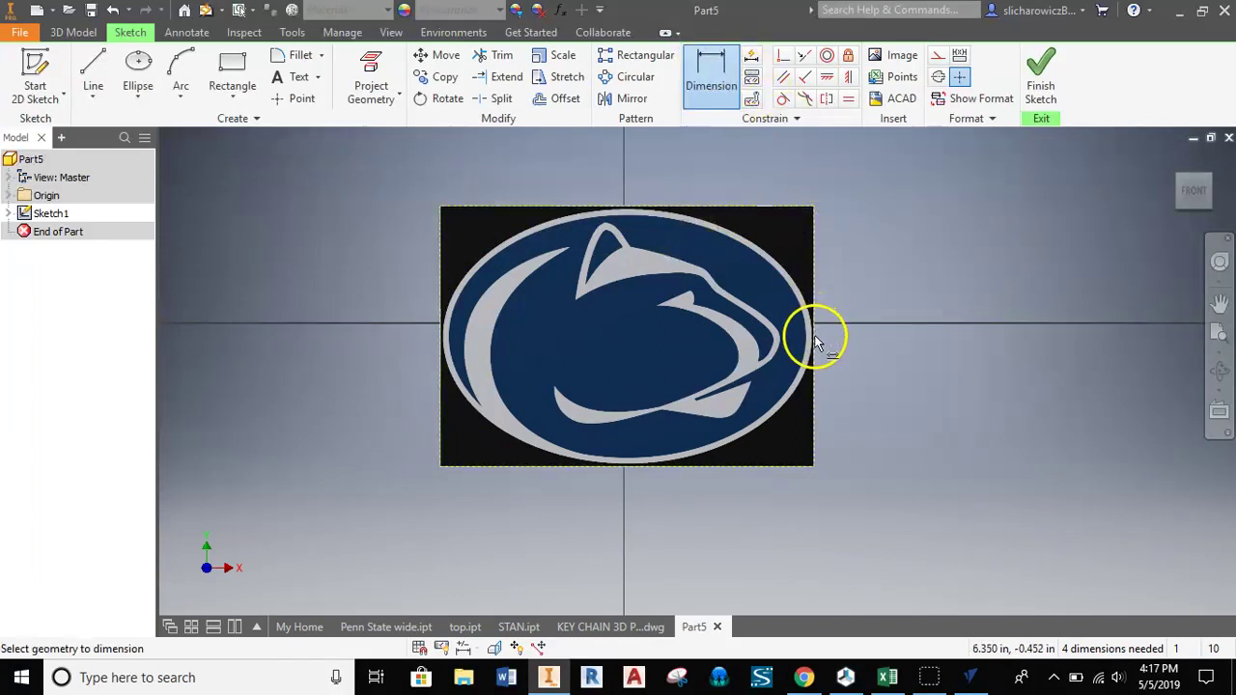
Dimension the logo image's top edge to a 3.000 in width and re-centre the view.
click(450, 336)
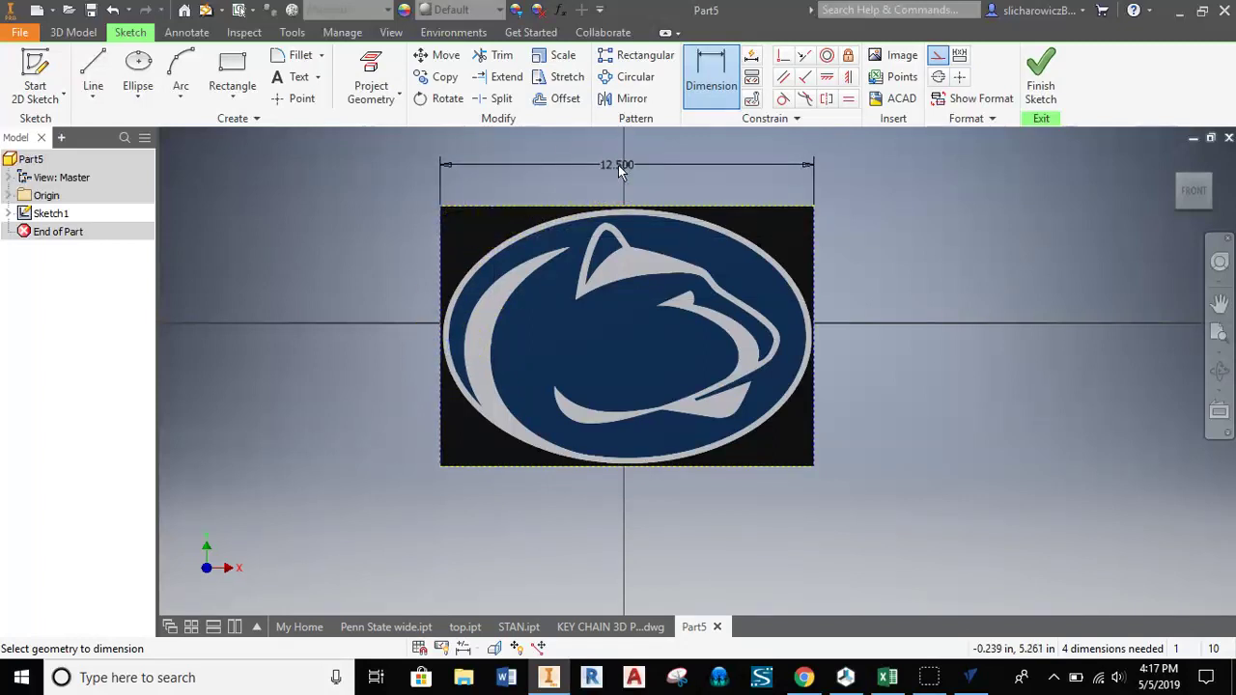
click(619, 167)
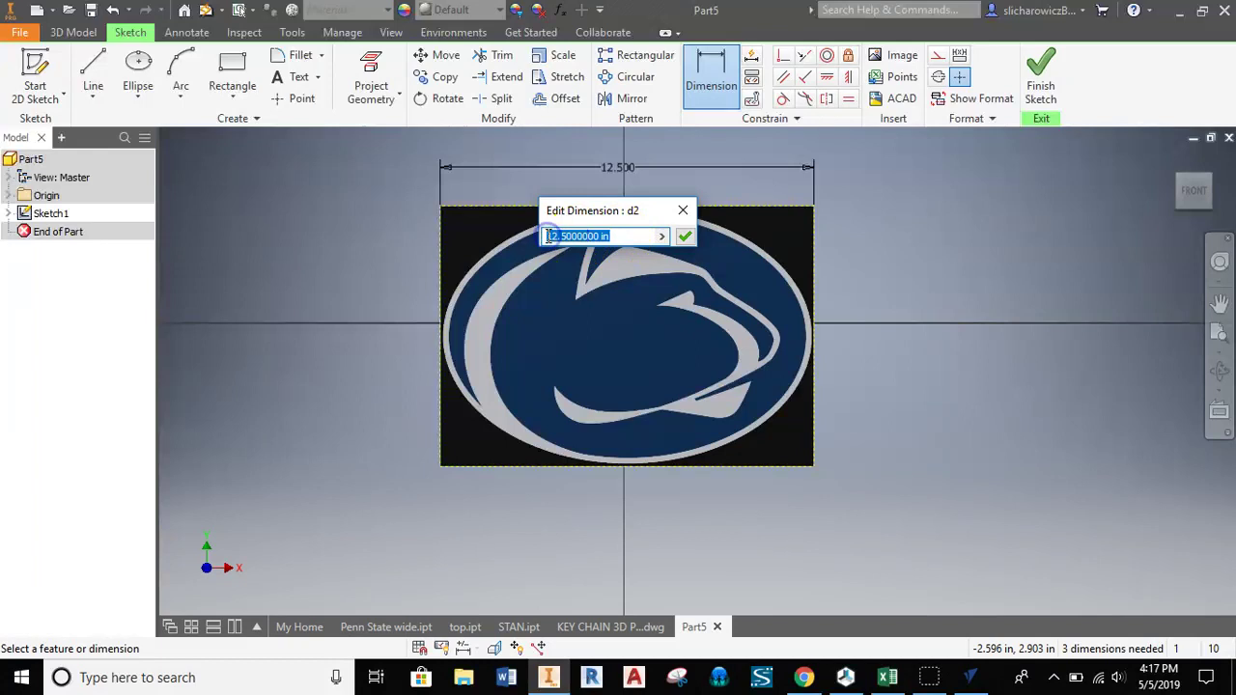
key(Return)
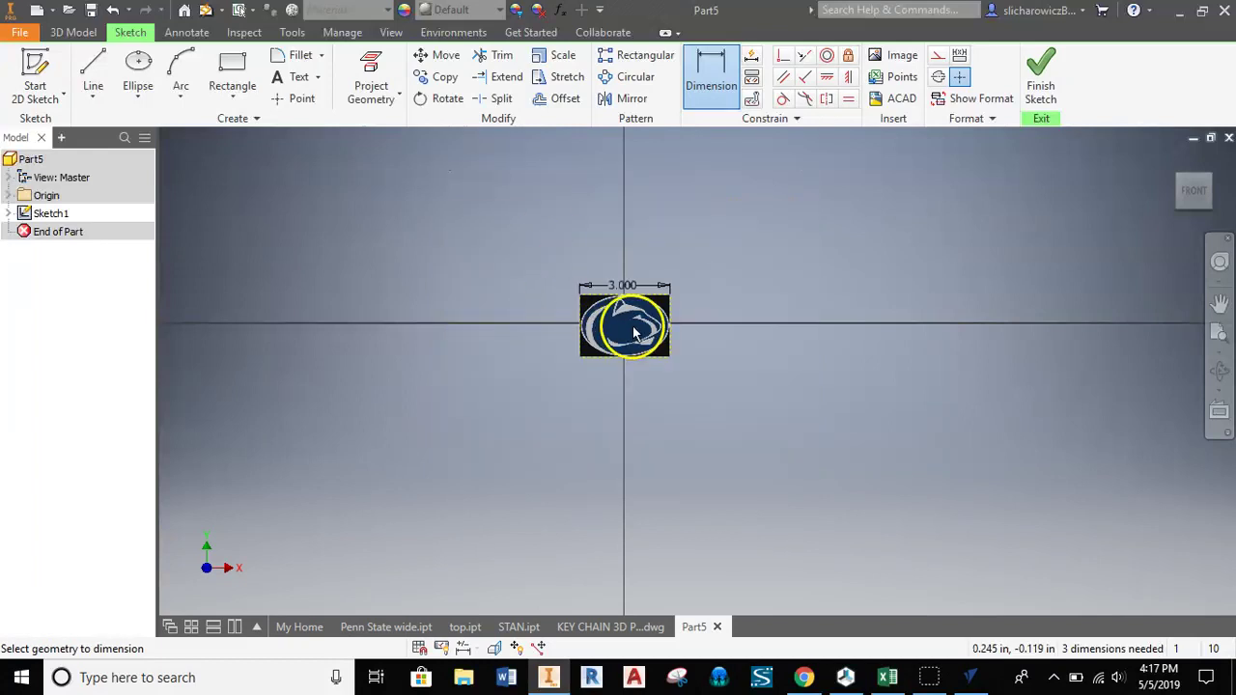
scroll(632, 325, up, 5)
mouse_move(632, 325)
middle_down()
mouse_move(624, 351)
mouse_move(641, 369)
middle_up()
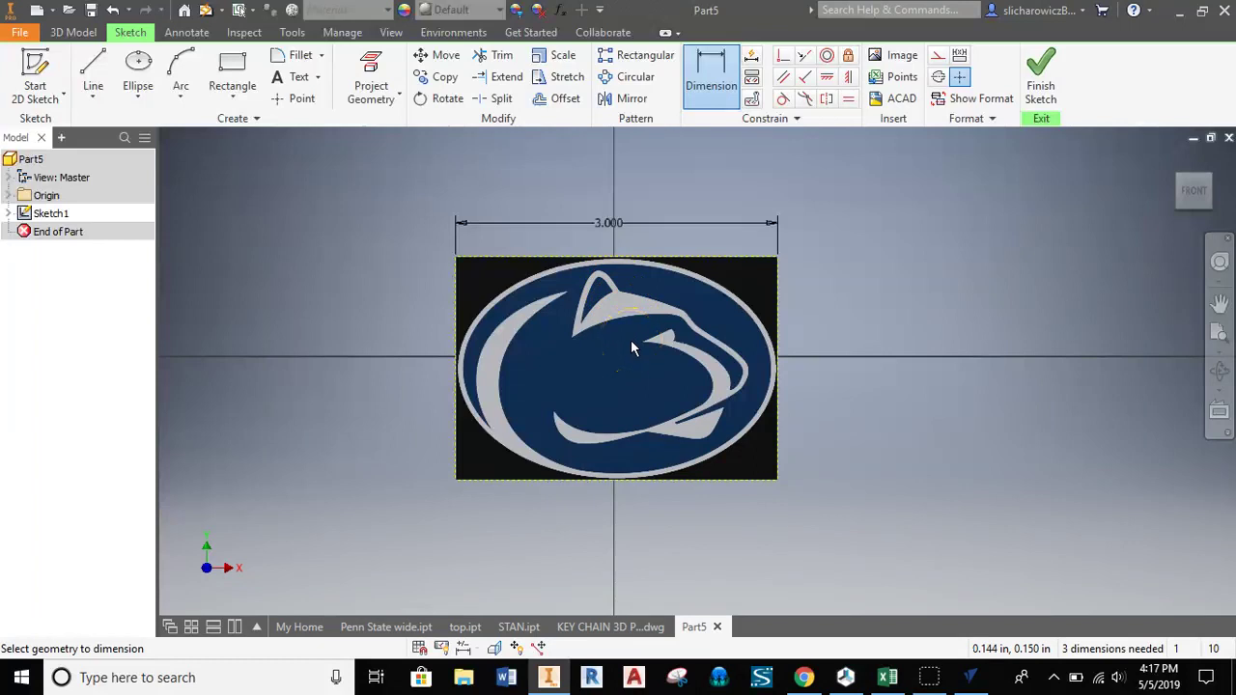
Draw an ellipse centred on the logo with its axis point on the logo's top edge.
click(130, 94)
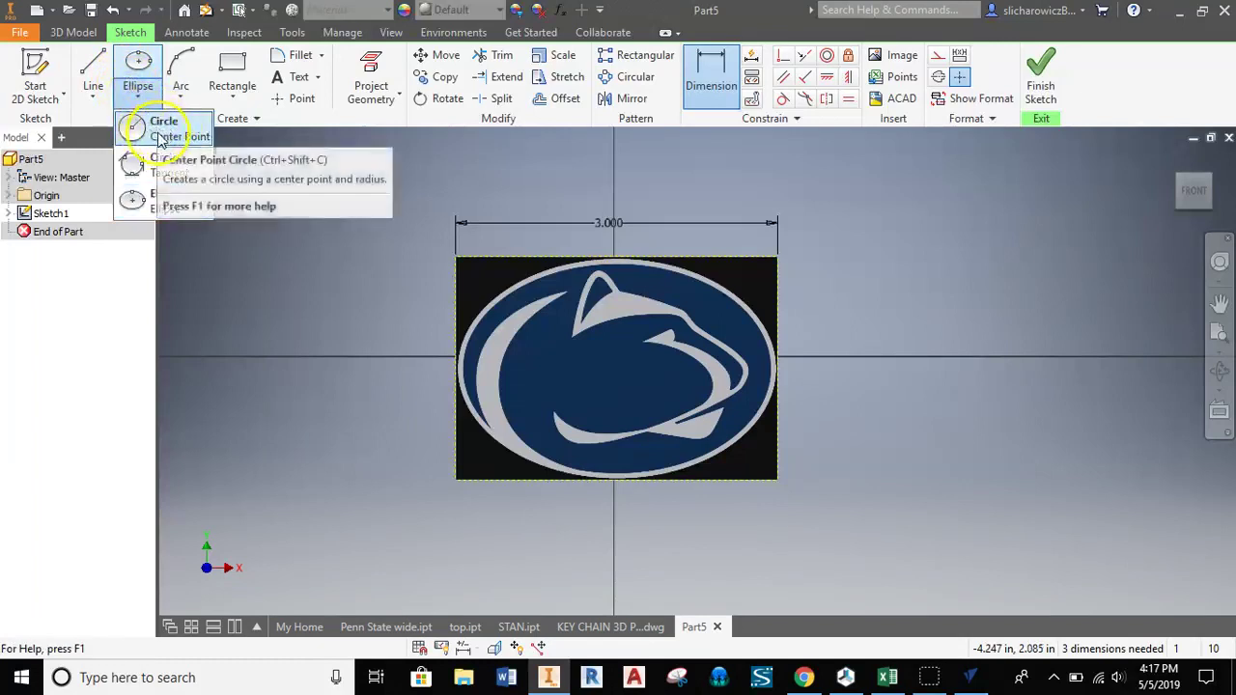
click(135, 198)
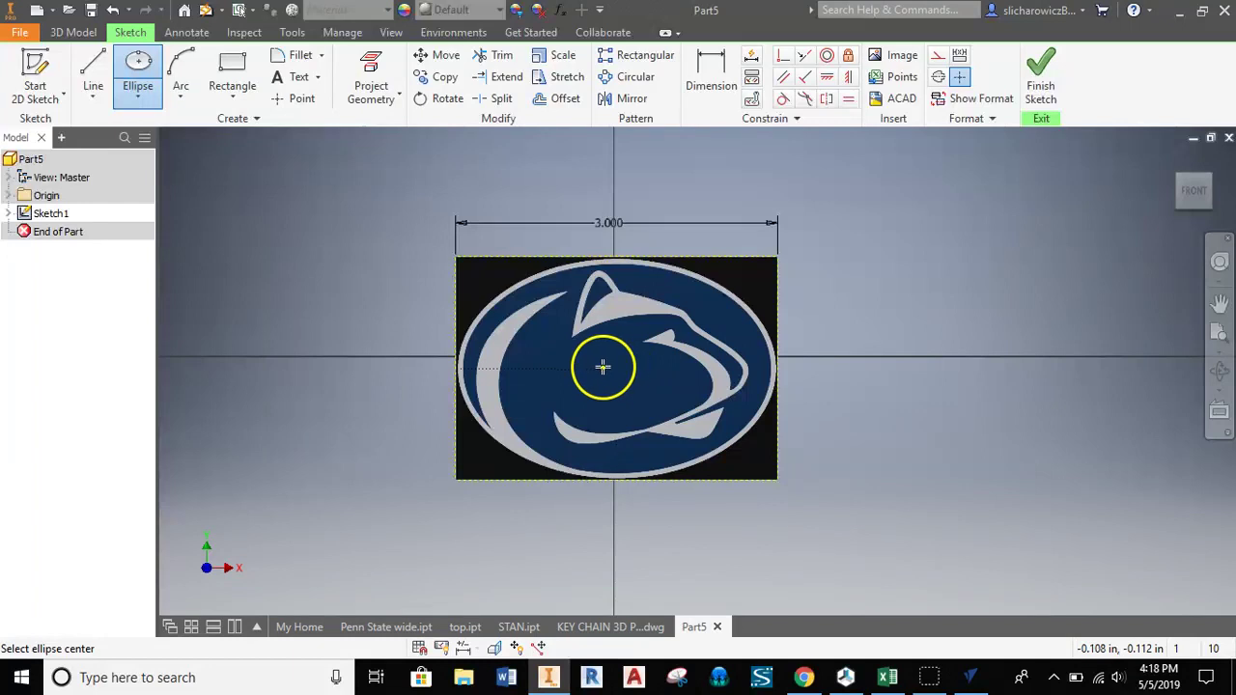
scroll(616, 368, up, 3)
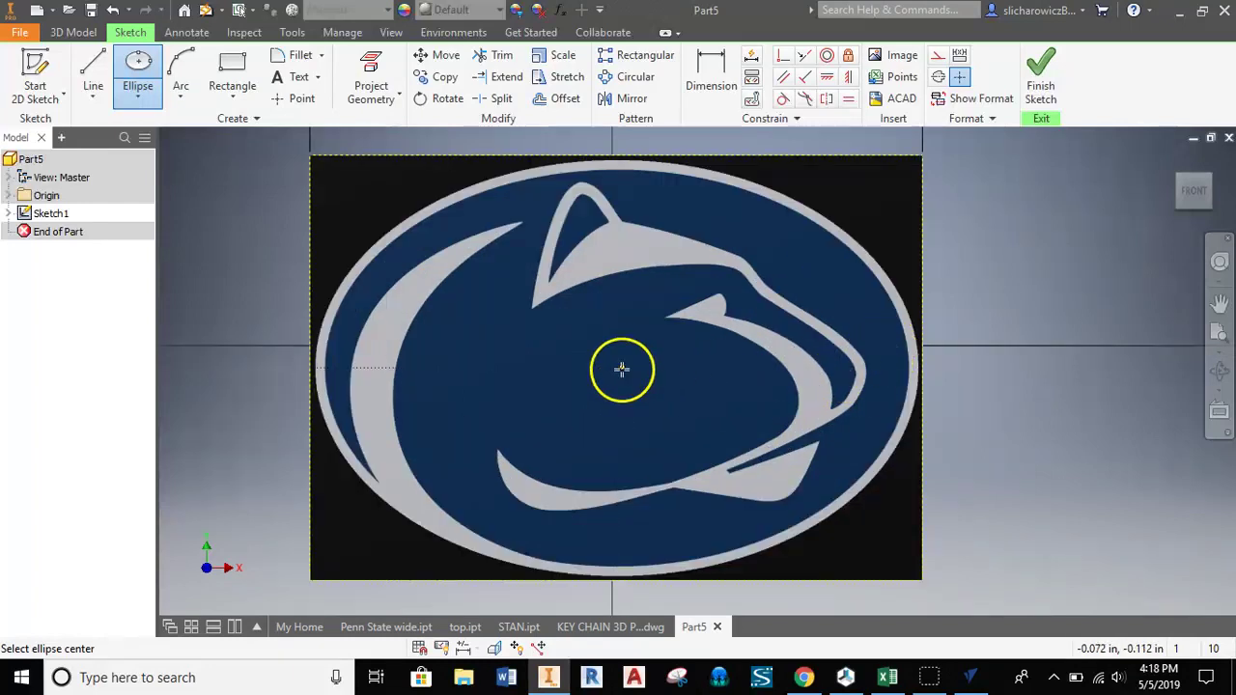
click(615, 370)
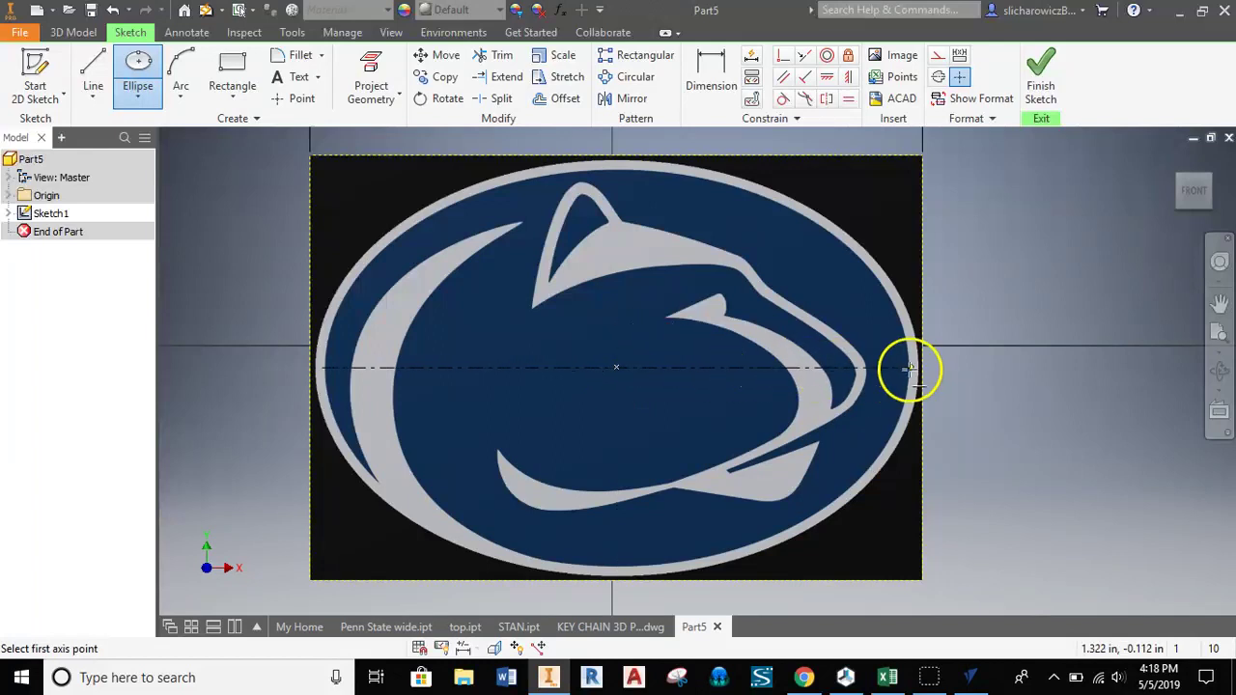
scroll(918, 373, up, 3)
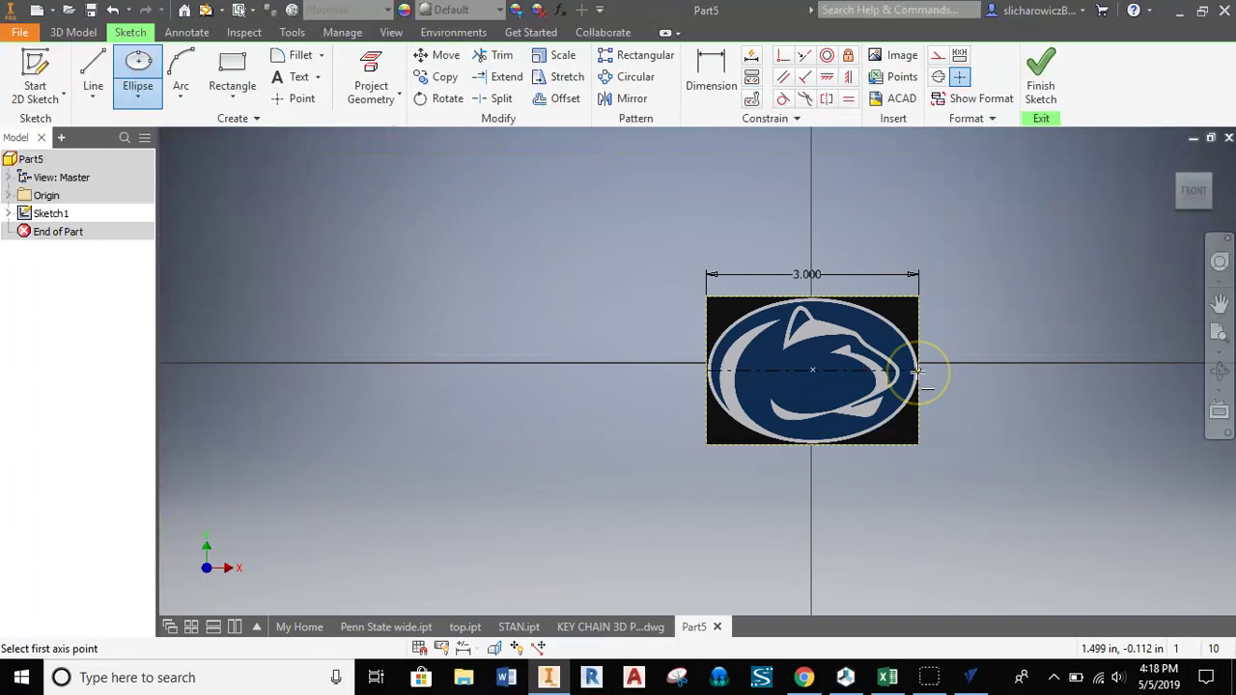
scroll(917, 372, down, 8)
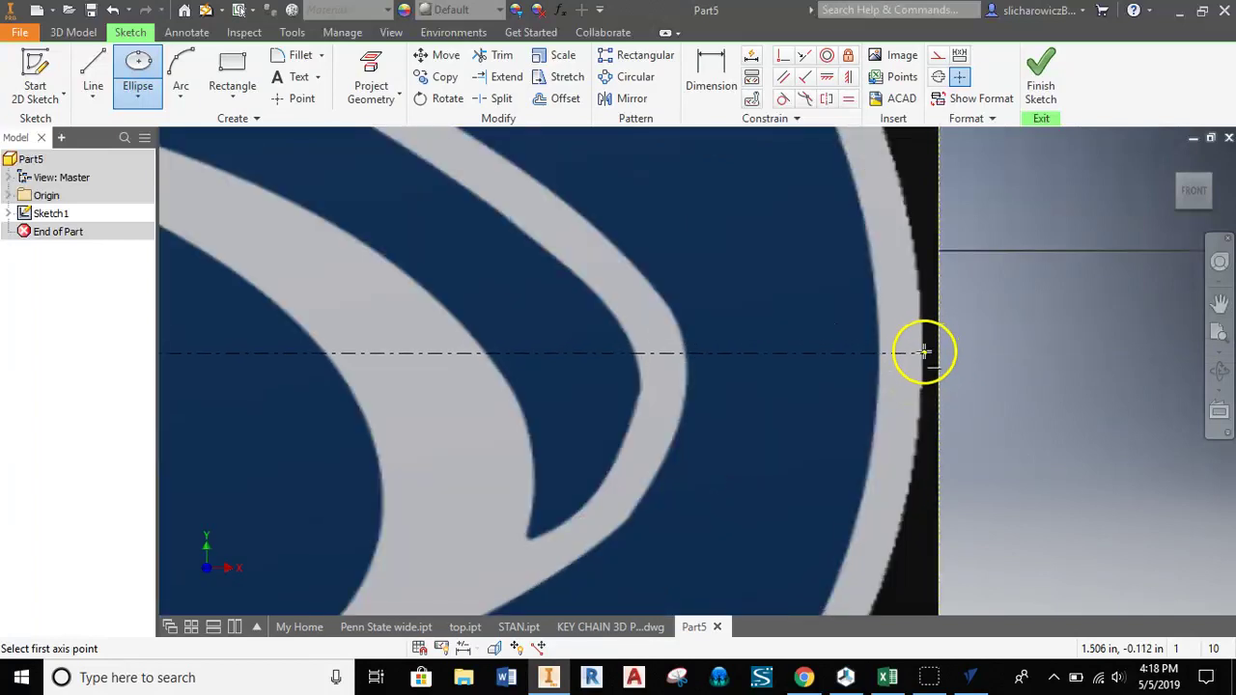
scroll(918, 353, up, 8)
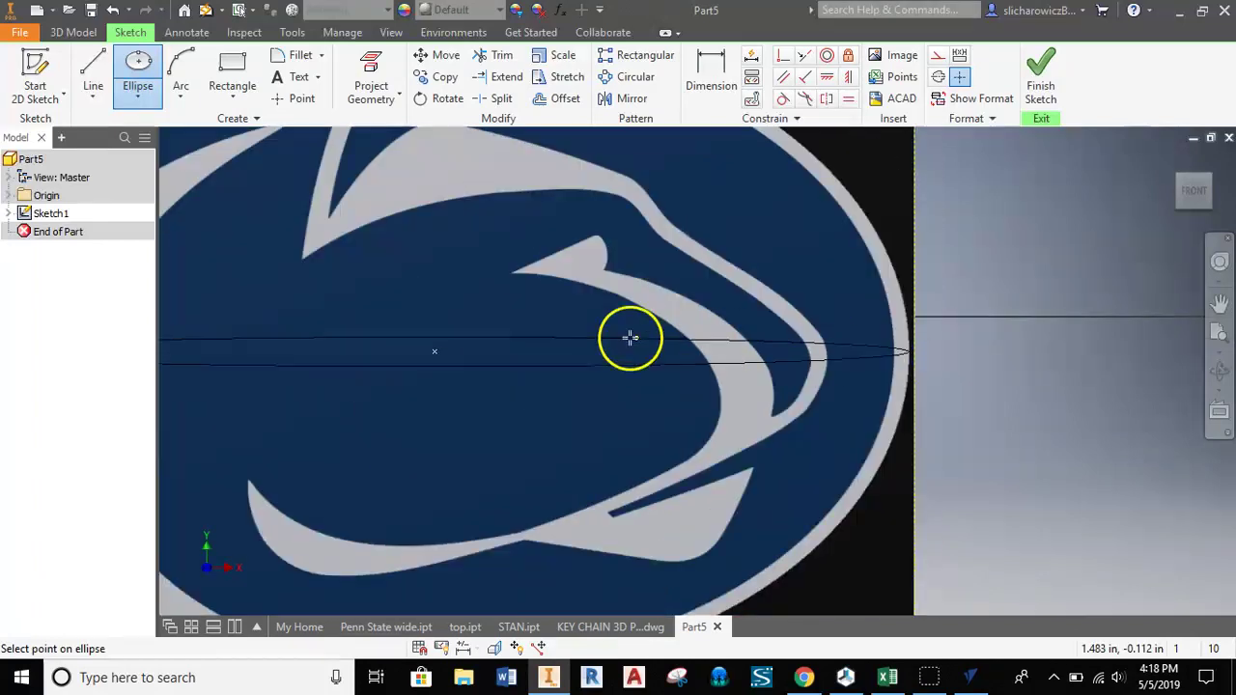
scroll(510, 256, down, 5)
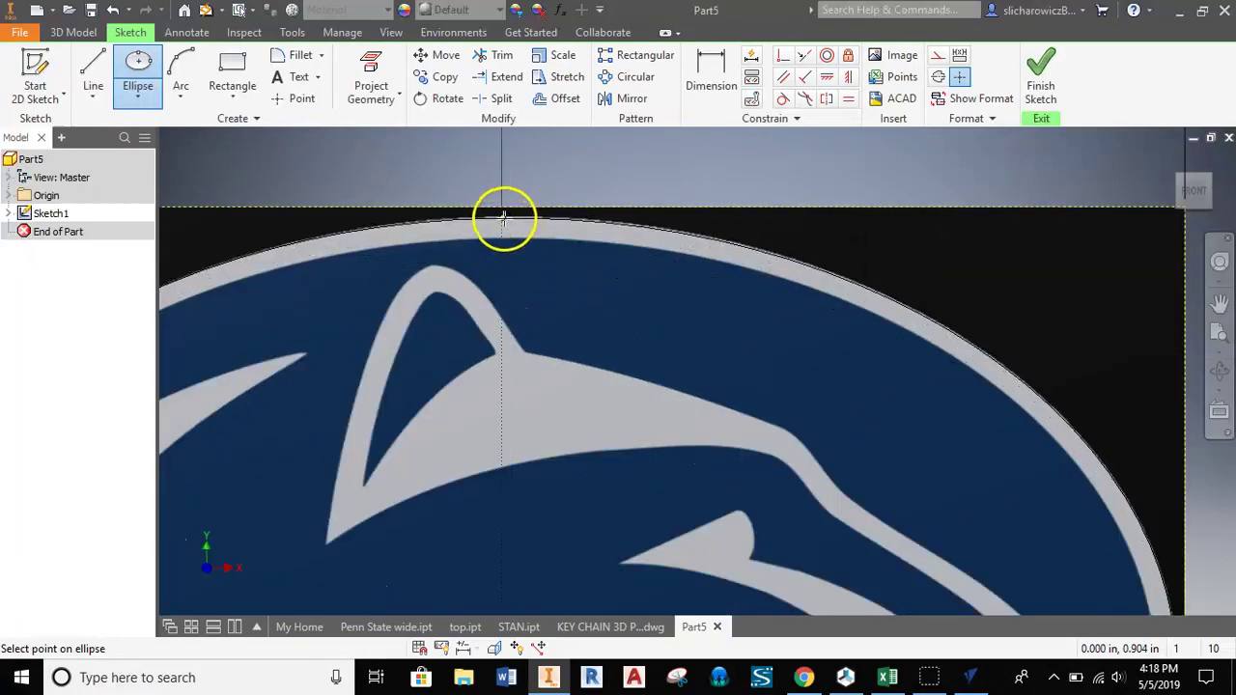
click(502, 220)
scroll(502, 231, up, 5)
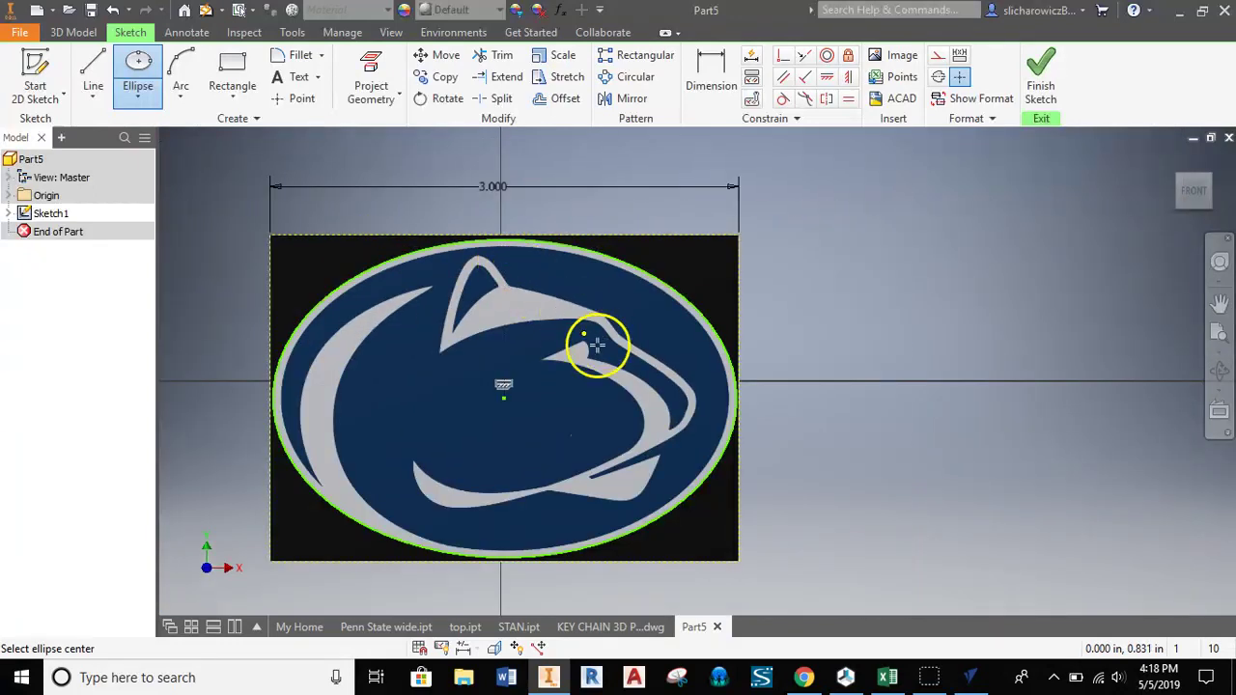
middle_drag(457, 340, 601, 336)
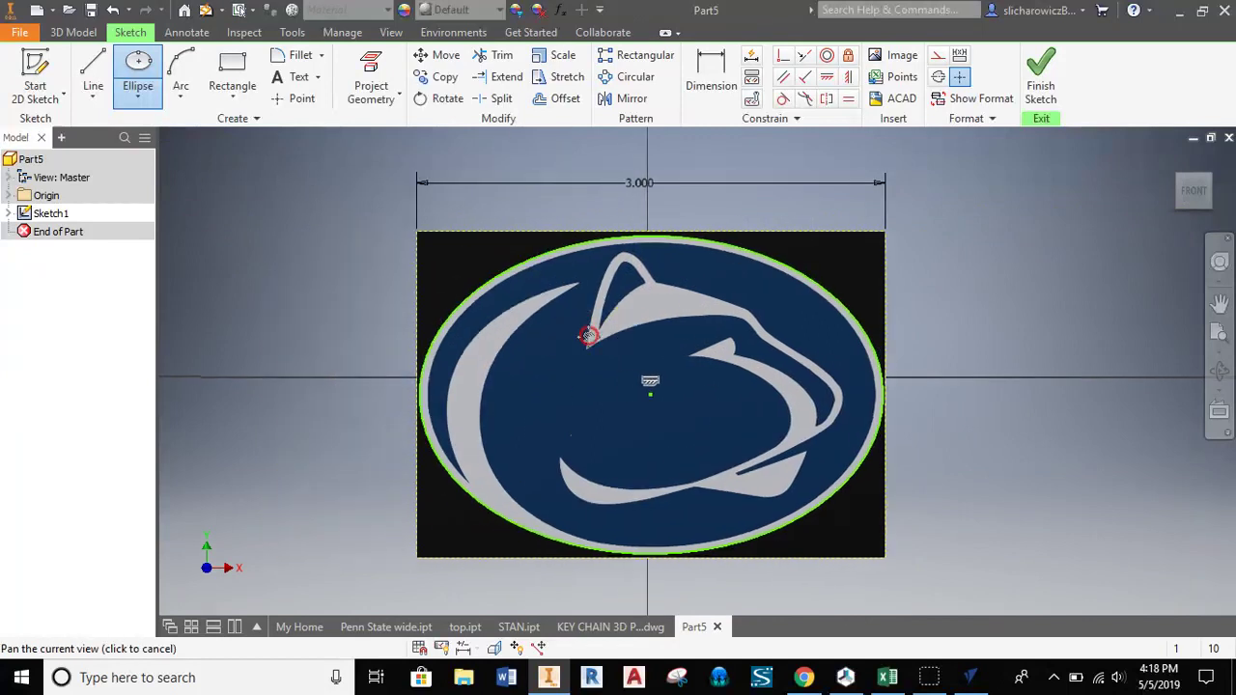
End the ellipse tool and delete the 3.000 width dimension and the logo image.
right_click(271, 256)
click(343, 256)
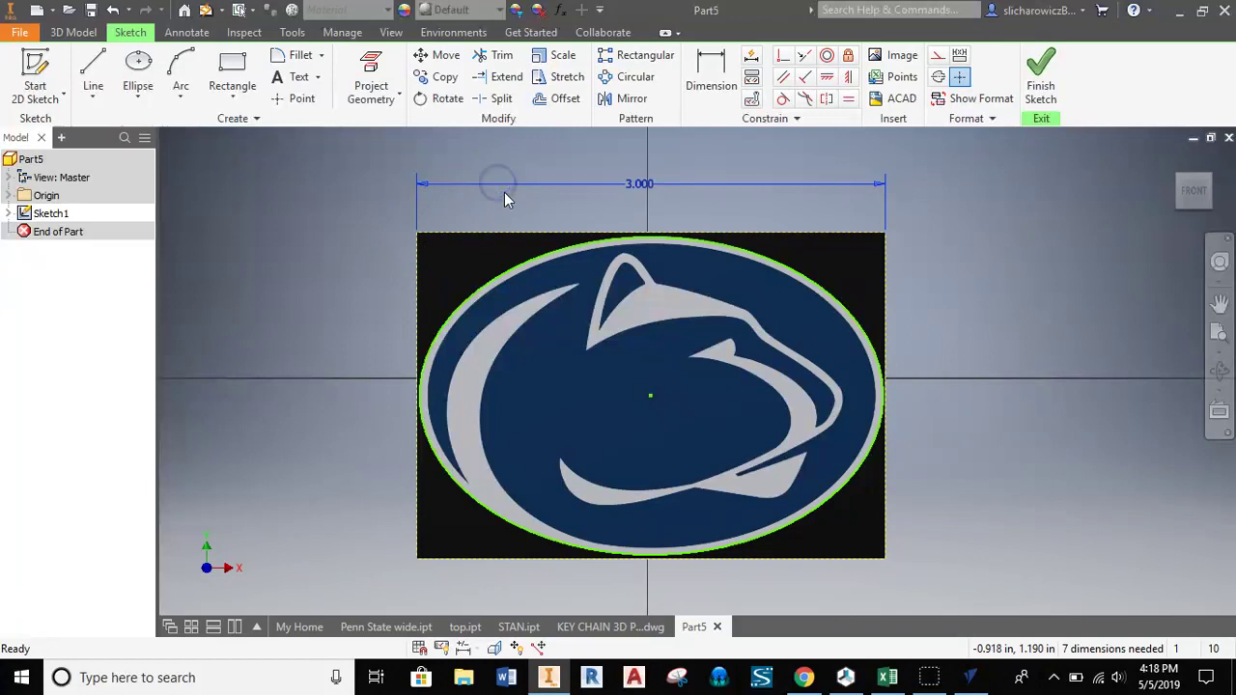
key(Delete)
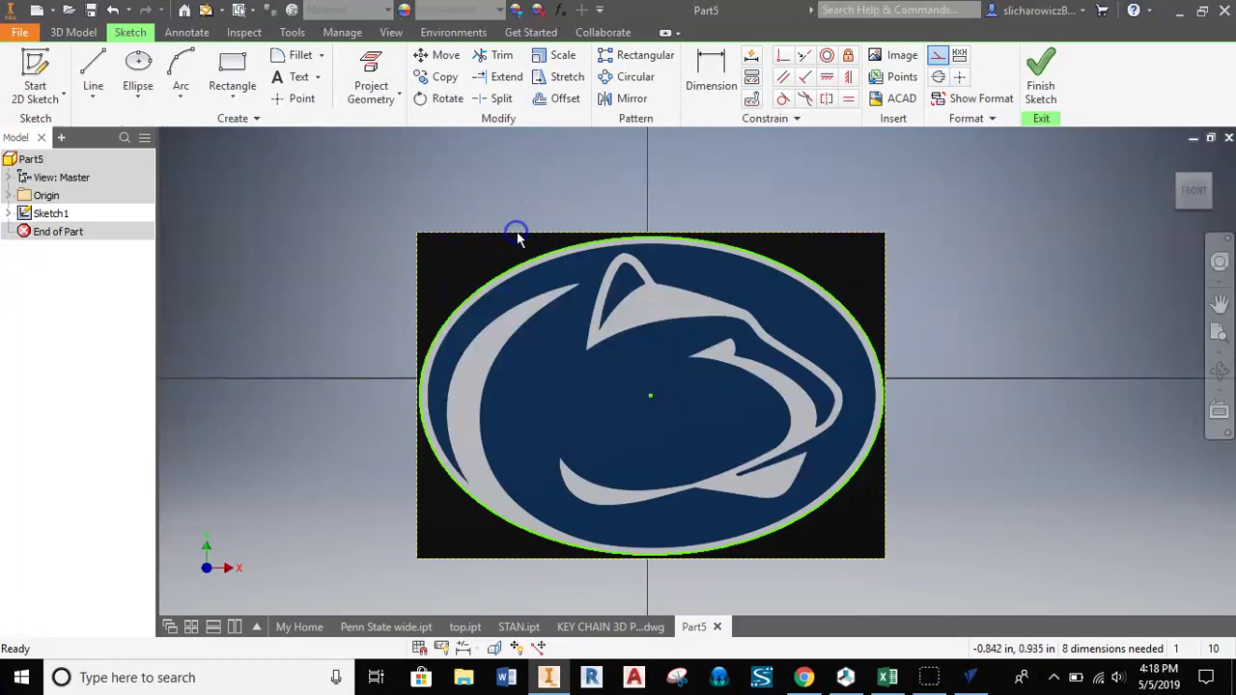
key(Delete)
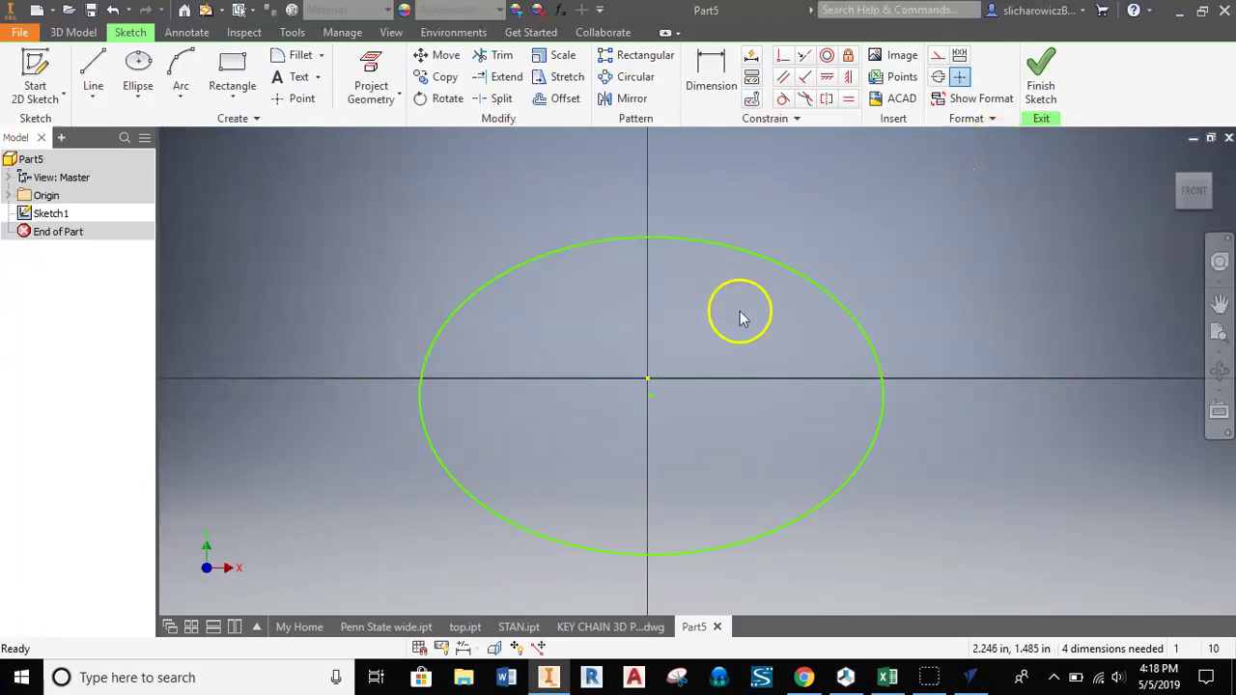
Finish the sketch and preview a 0.25 in extrusion of the ellipse with a taper of 10.
click(1040, 78)
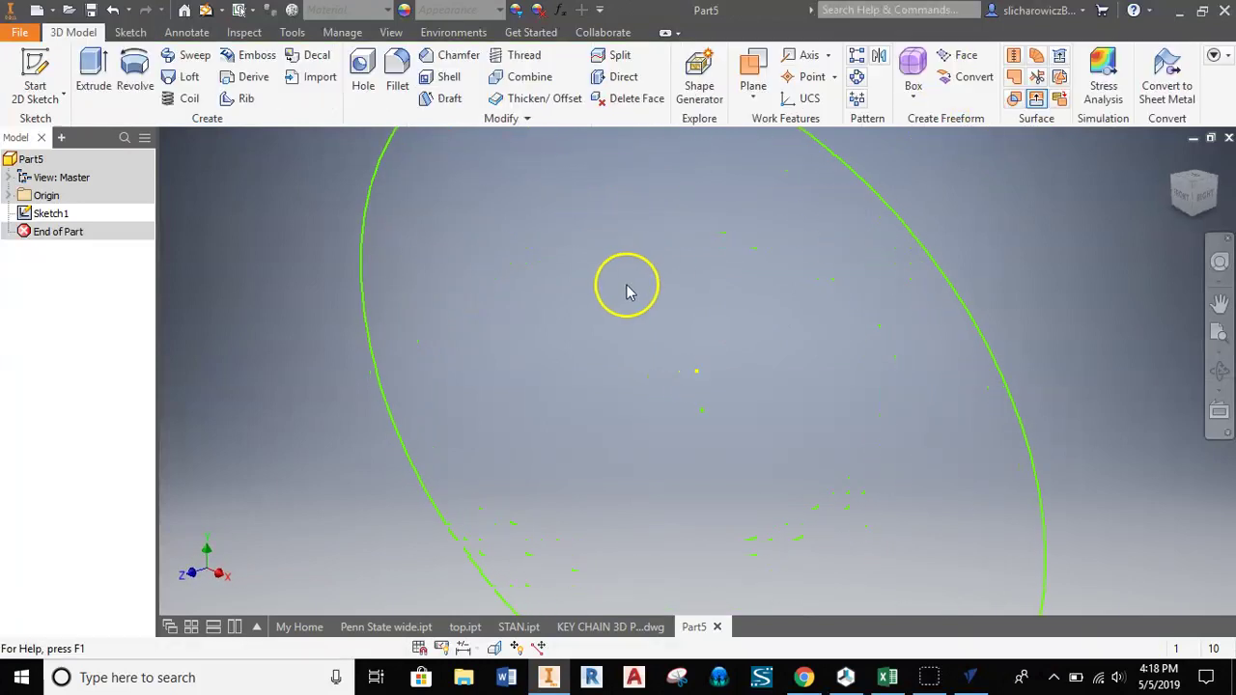
click(94, 85)
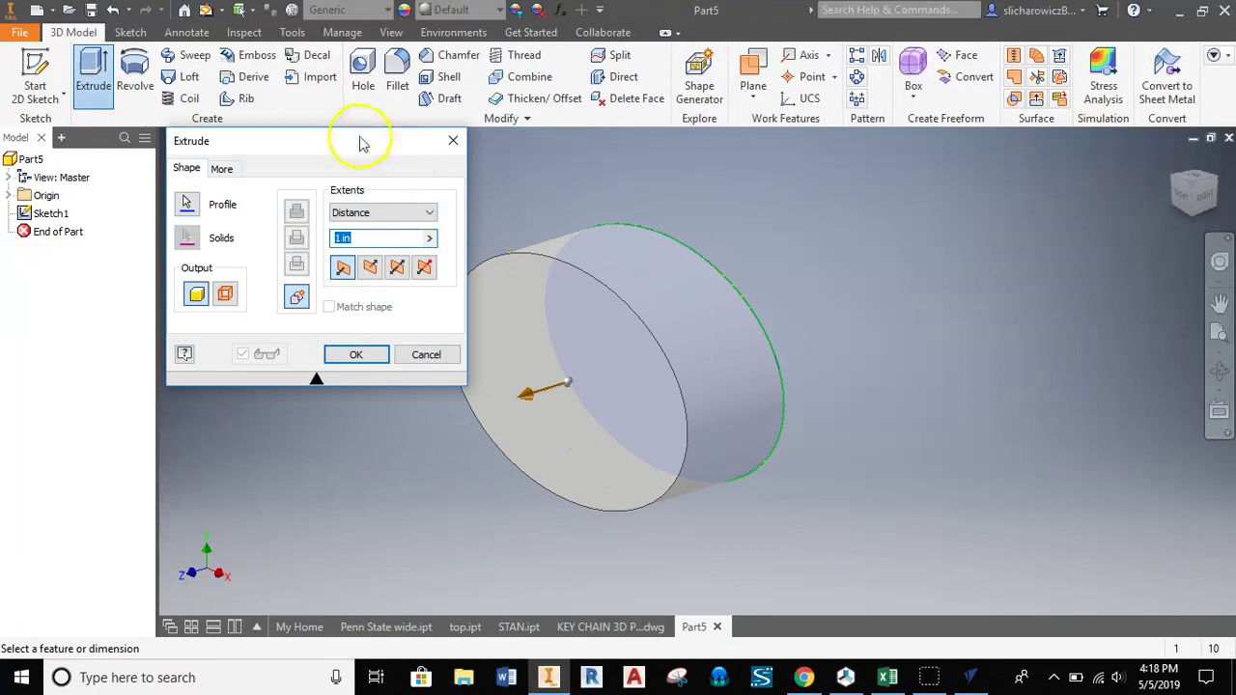
drag(362, 143, 313, 148)
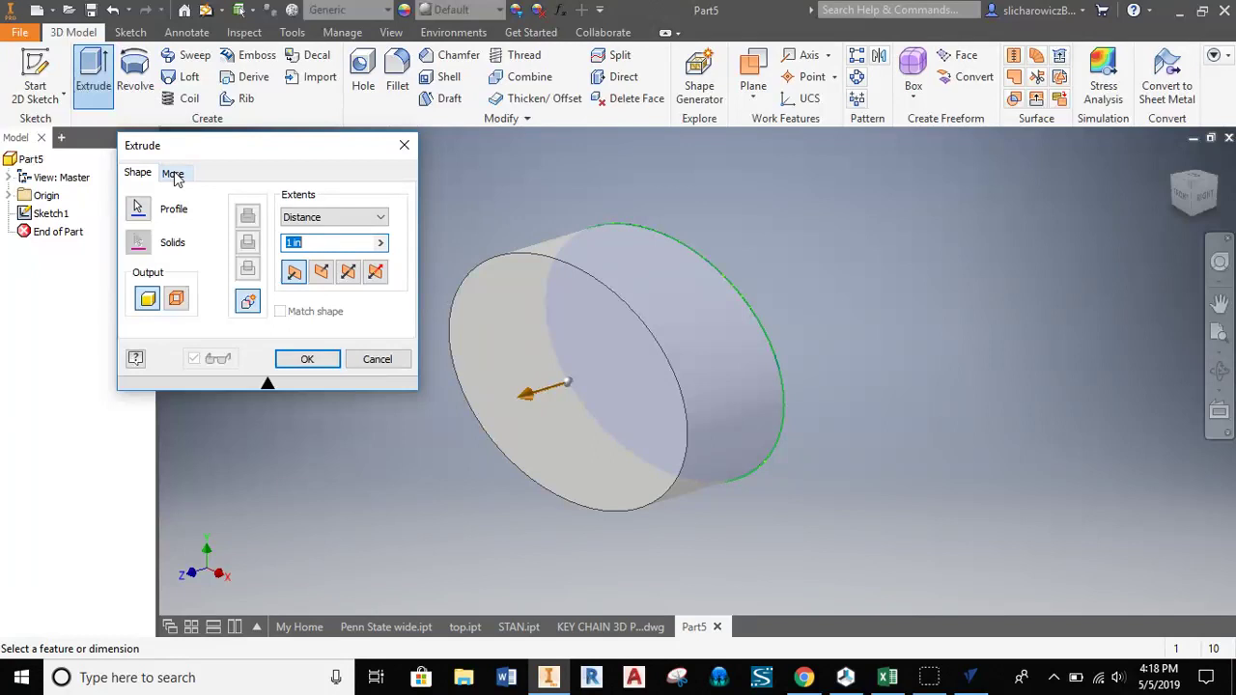
click(173, 175)
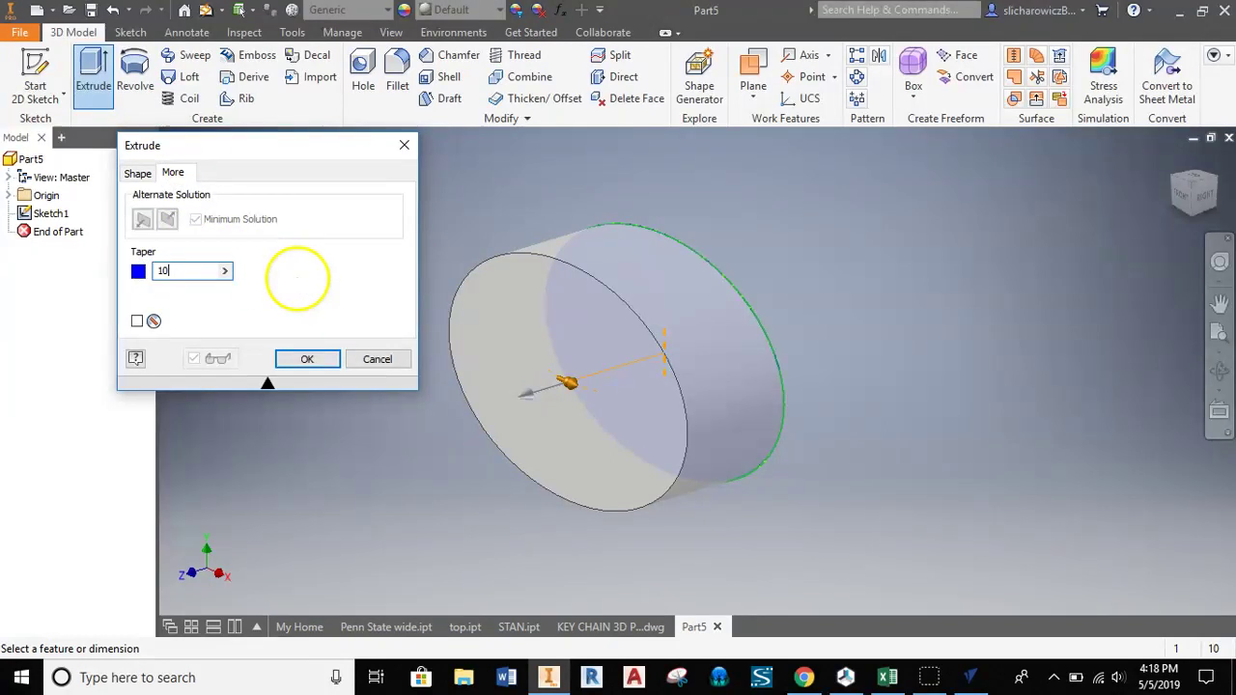
click(139, 174)
click(317, 242)
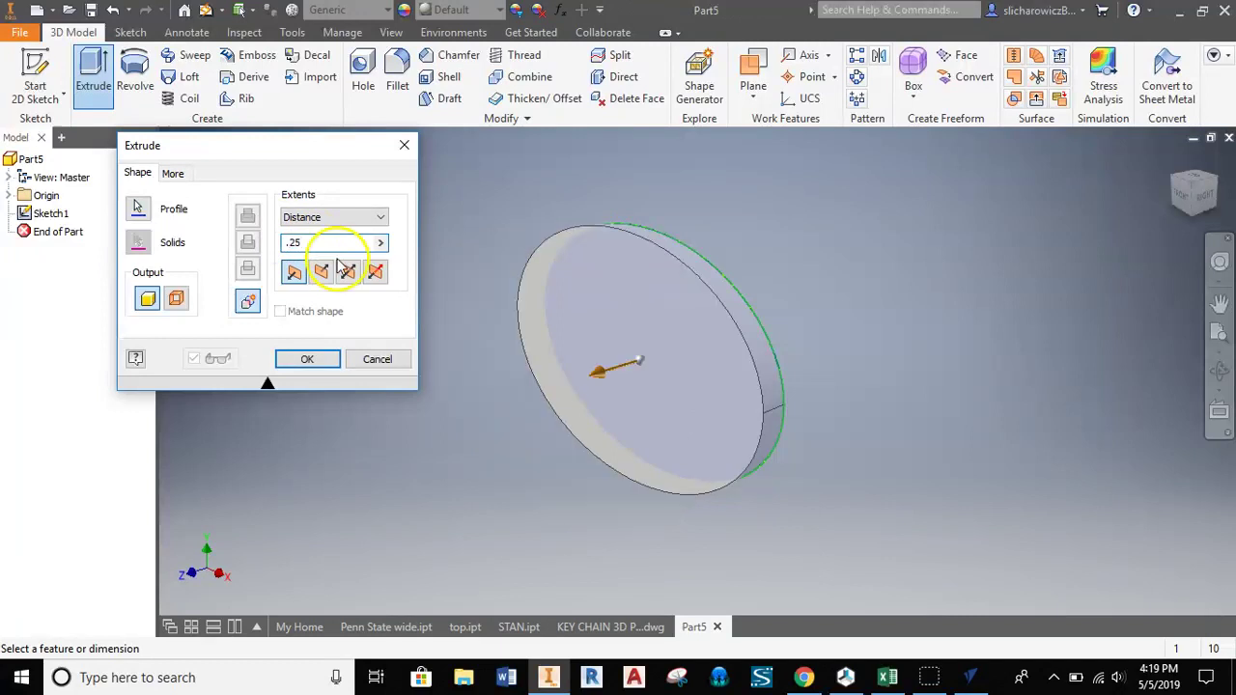
click(1219, 370)
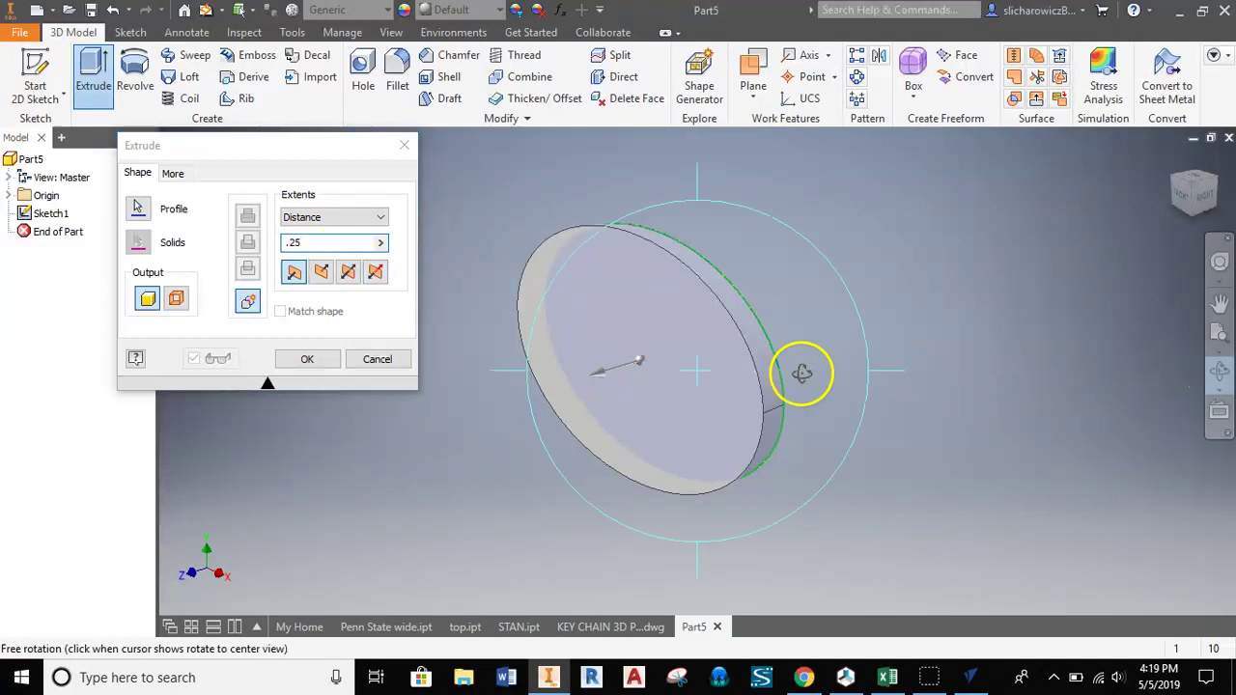
drag(801, 374, 571, 279)
Apply the 0.25 in tapered extrusion and orbit the oval slab to inspect its rim.
click(294, 359)
middle_drag(1047, 507, 959, 447)
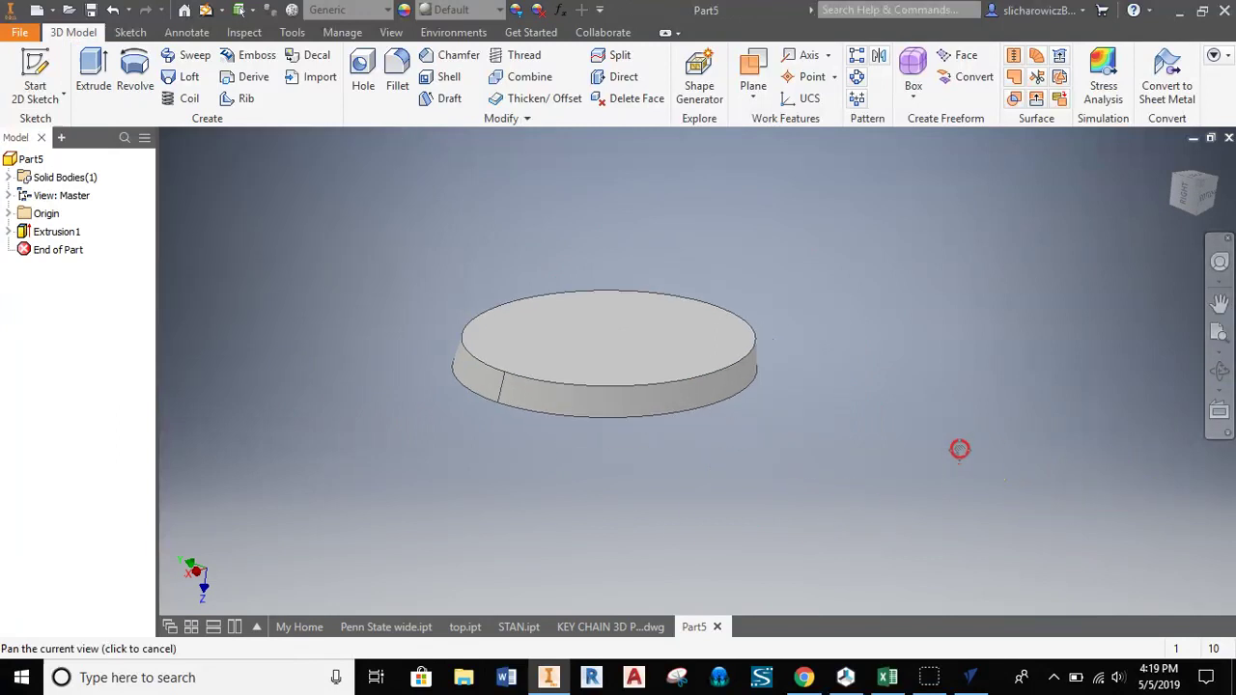
click(1219, 370)
drag(701, 405, 601, 489)
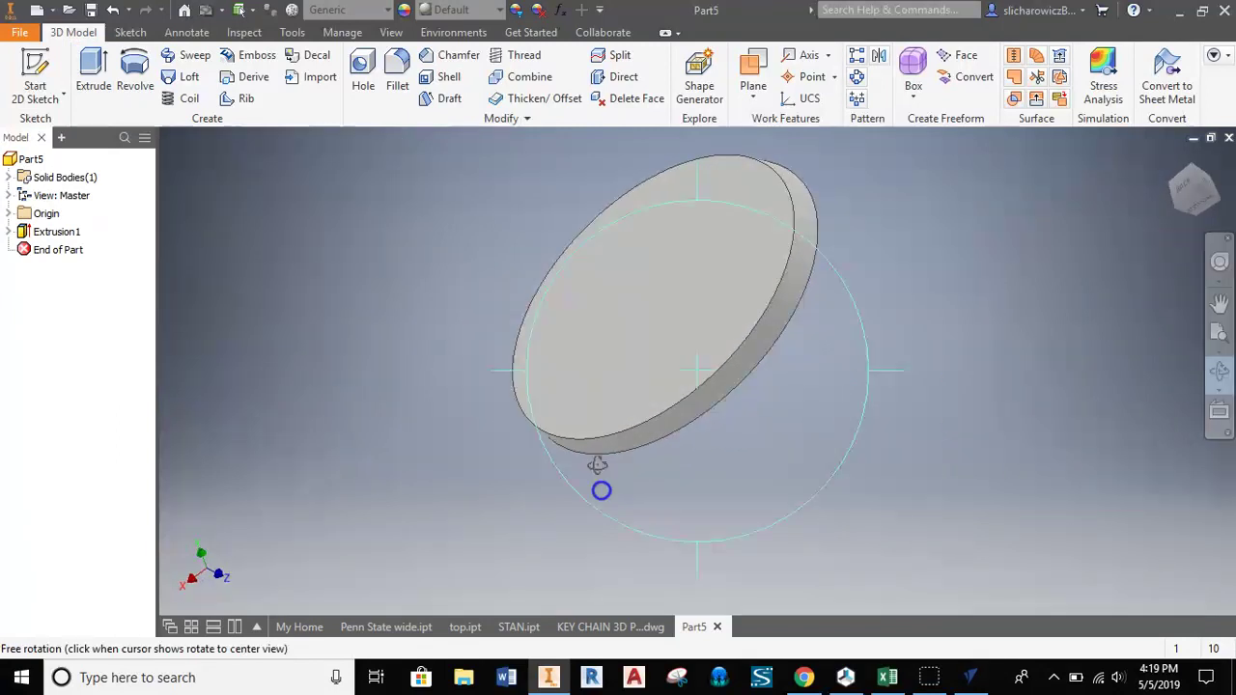
drag(712, 296, 859, 298)
drag(532, 383, 886, 314)
drag(819, 361, 697, 454)
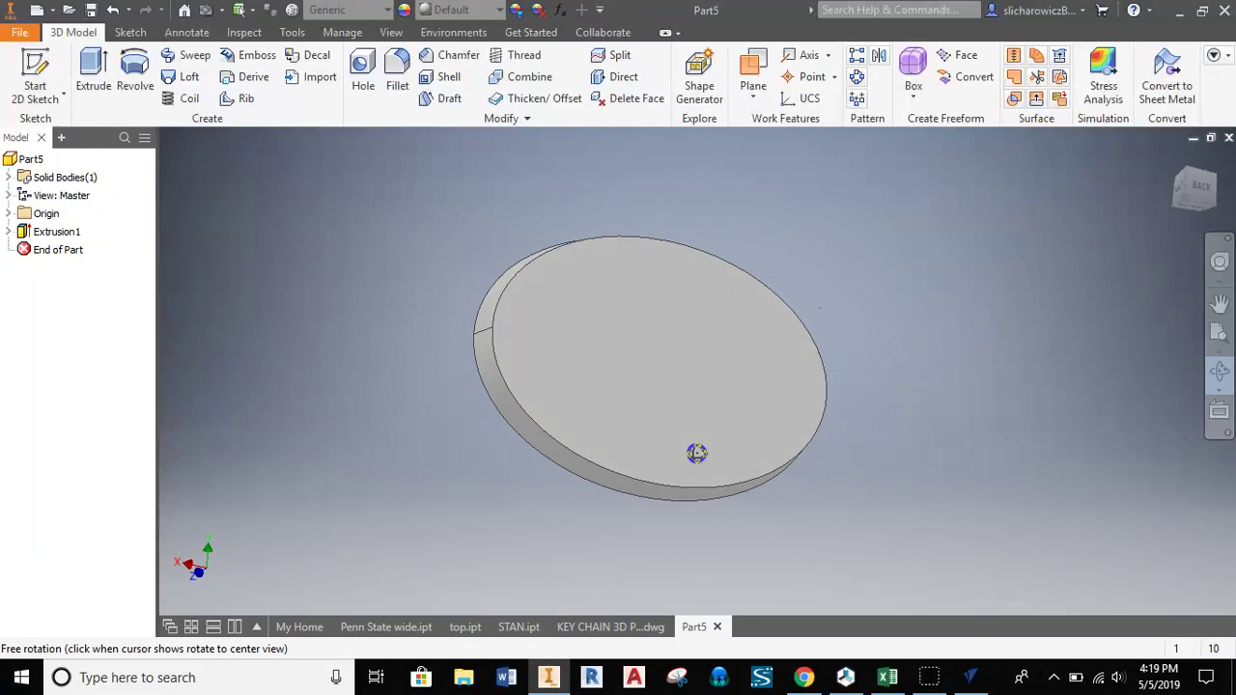
right_drag(888, 287, 949, 290)
click(947, 285)
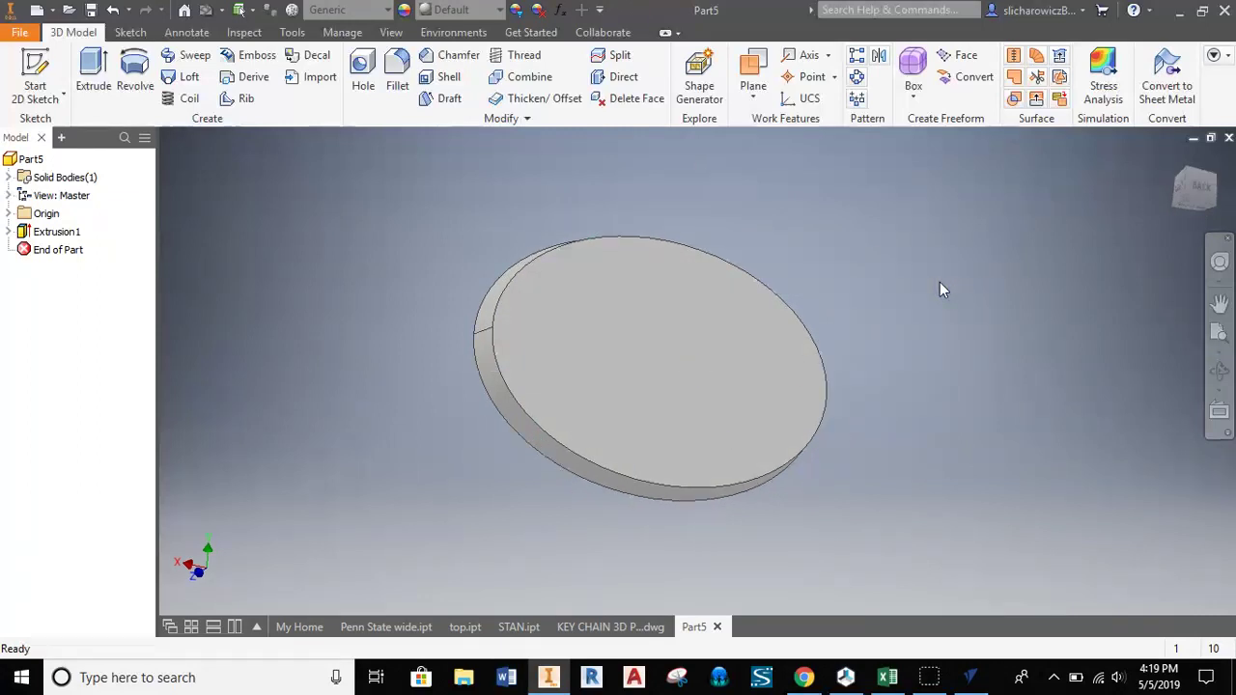
click(946, 280)
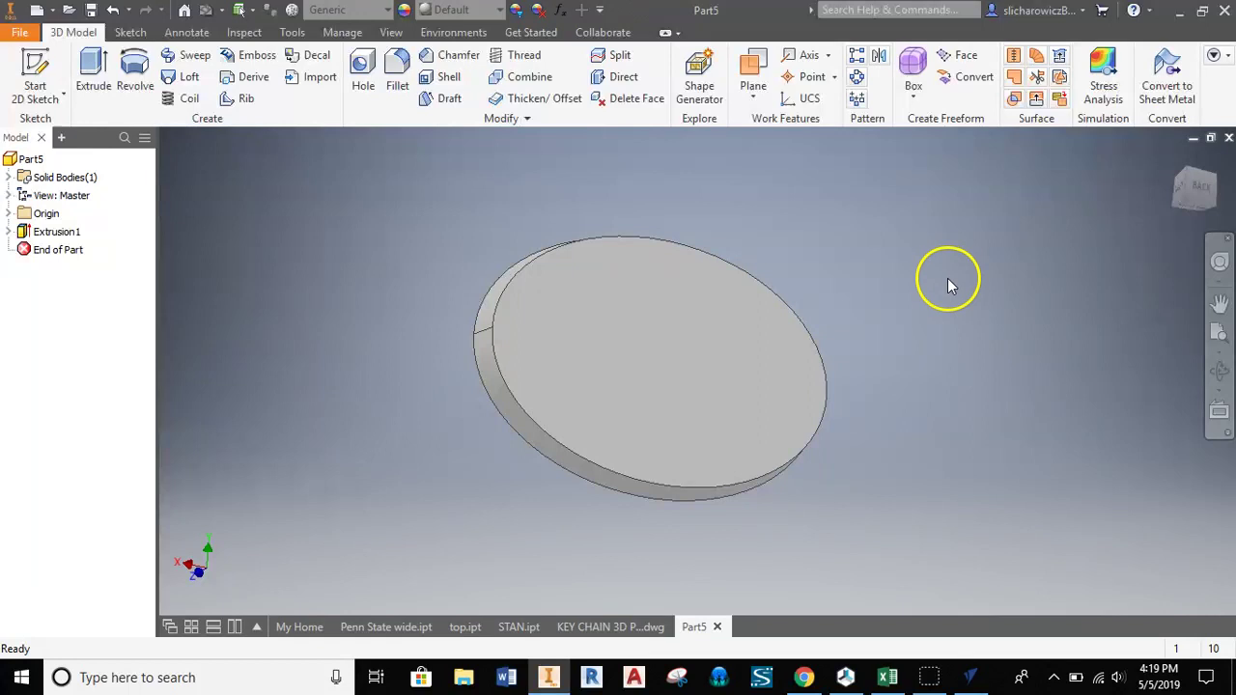
Start the 3D Print environment and agree to save the part first.
click(454, 33)
click(302, 87)
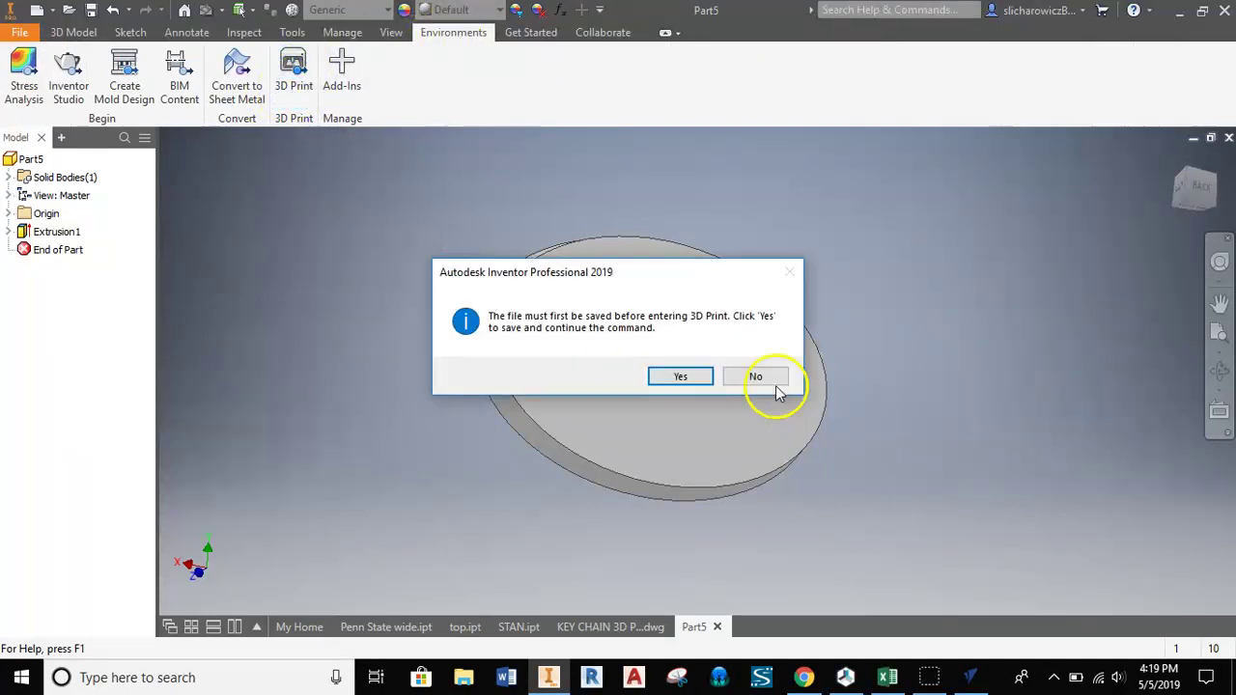
click(681, 376)
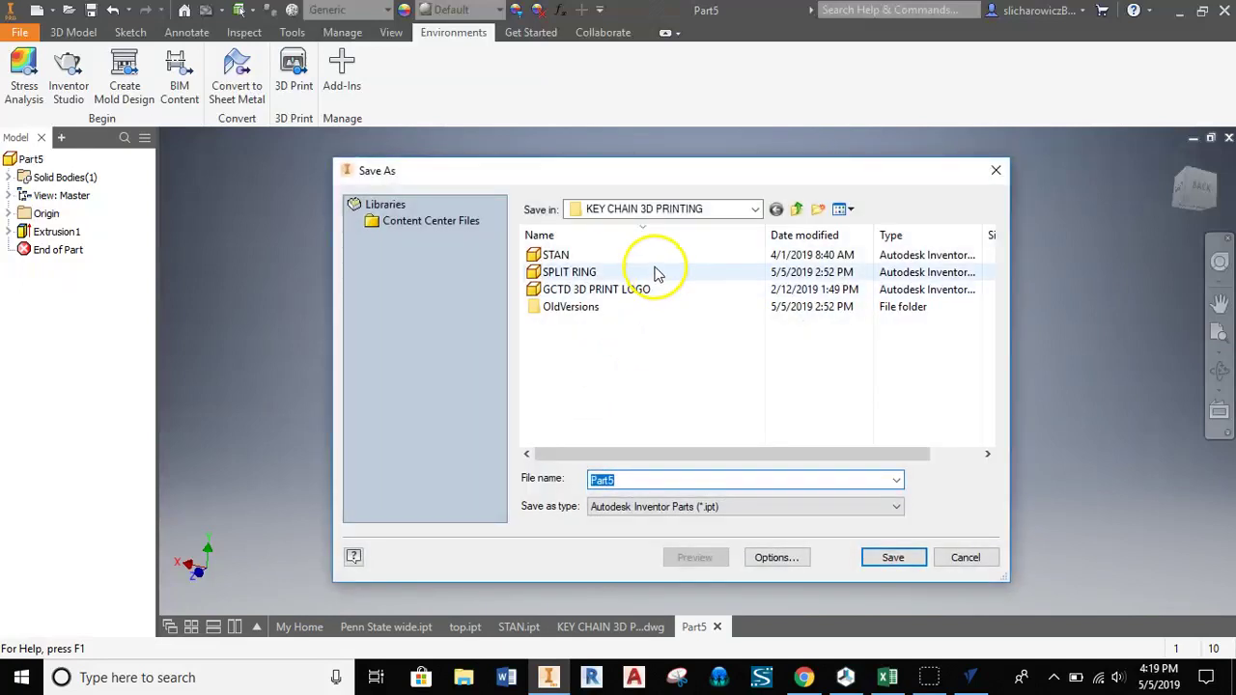
Browse to Desktop\CHOCO BAR and name the part file Penn State 2.
click(750, 213)
scroll(627, 248, up, 8)
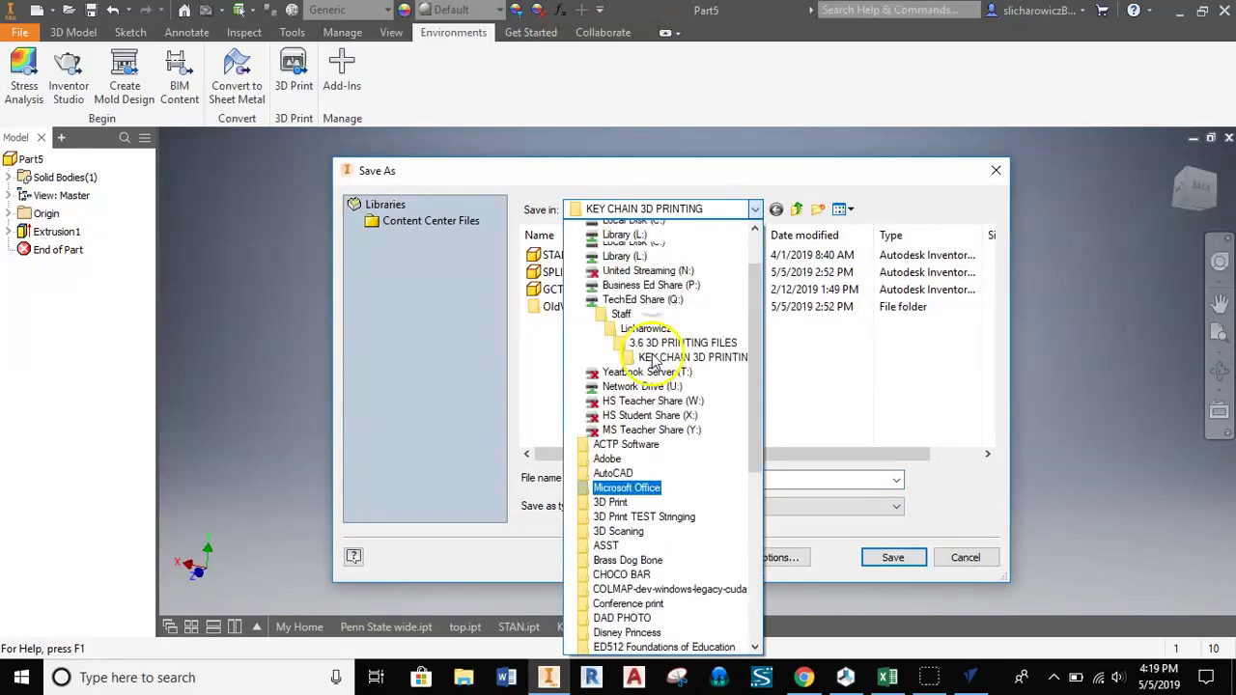
click(633, 243)
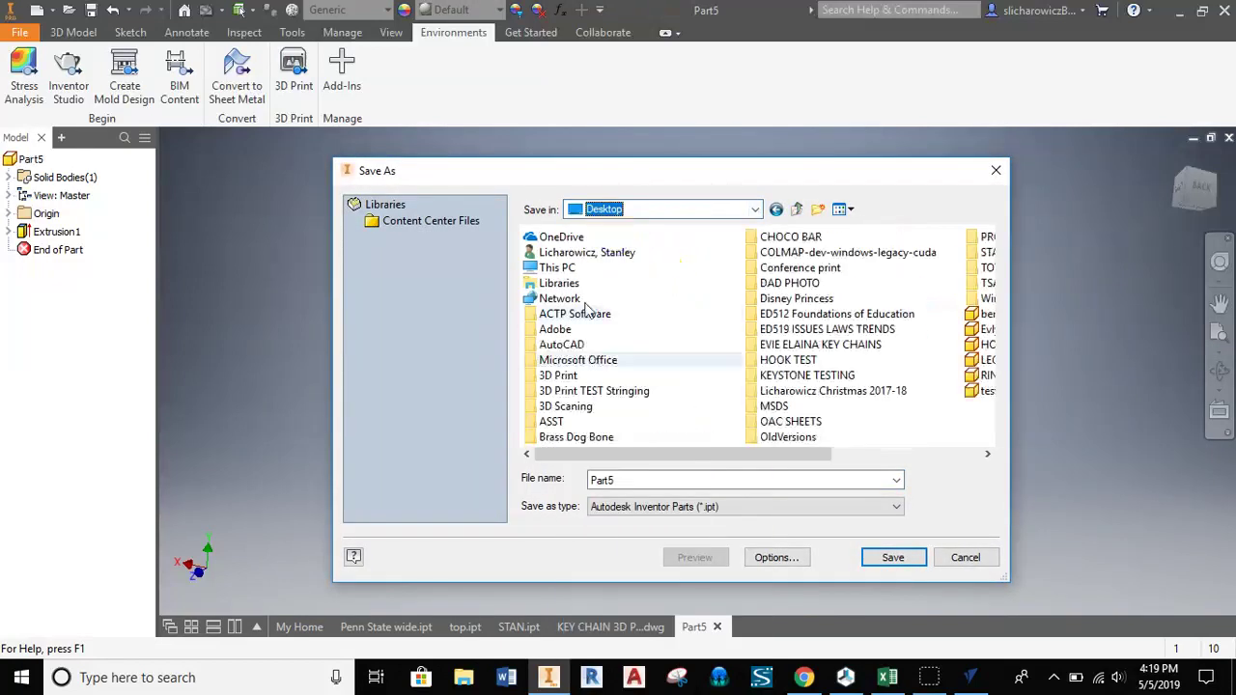
double_click(777, 236)
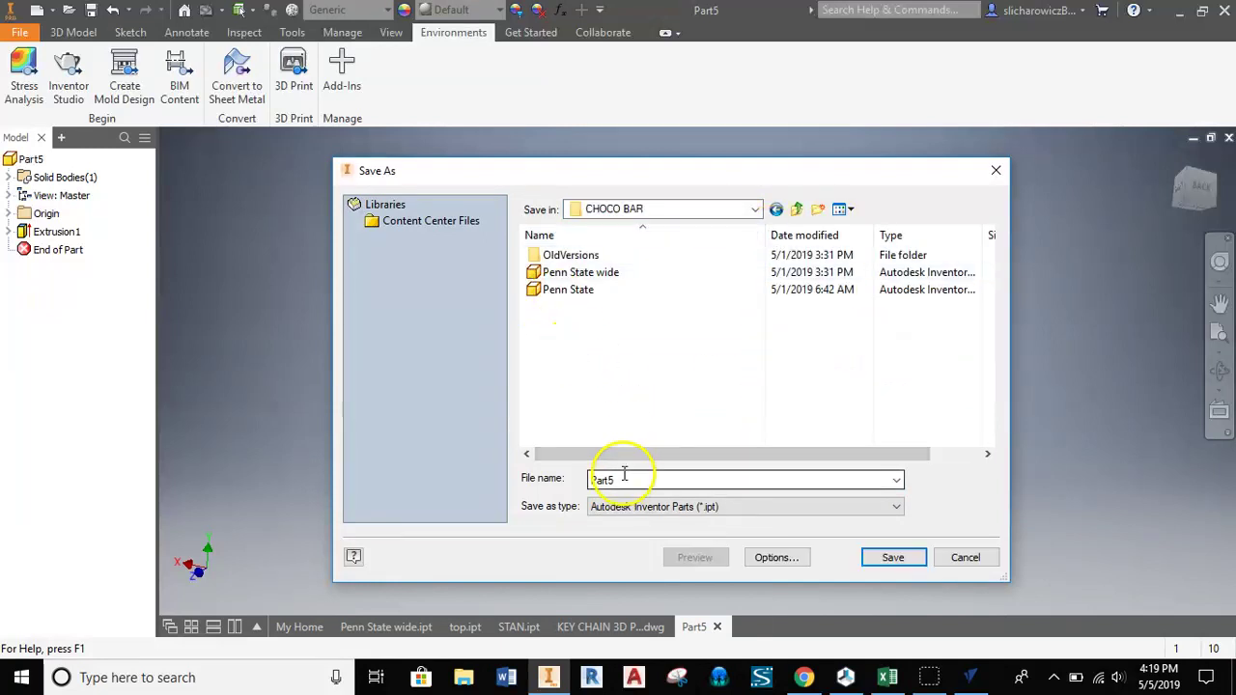
click(574, 290)
click(656, 481)
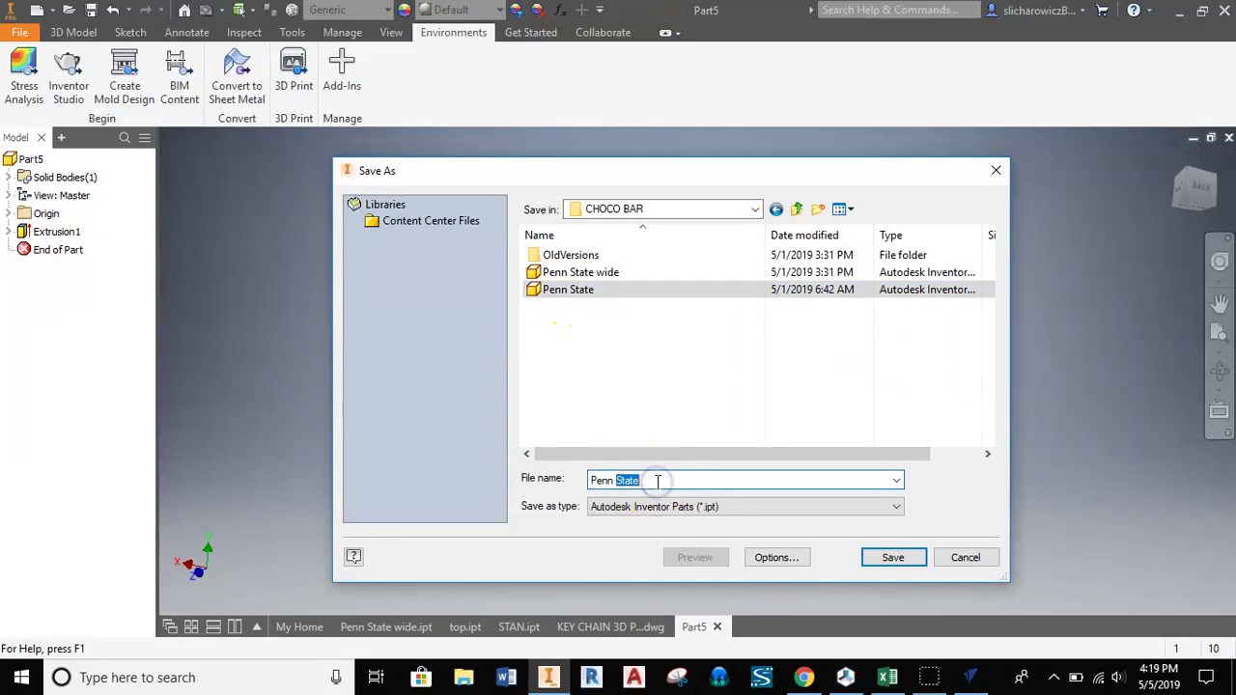
Save the part as Penn State 2 and export it as an STL into the CHOCO BAR folder.
text(2)
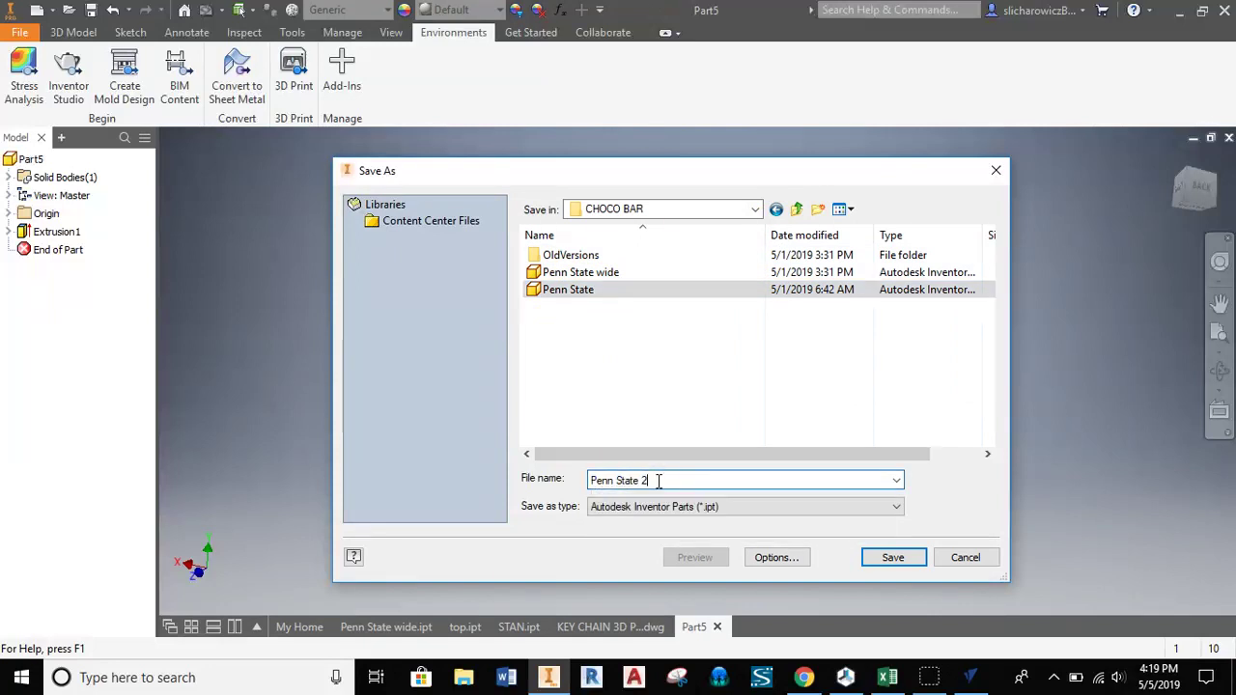
click(893, 557)
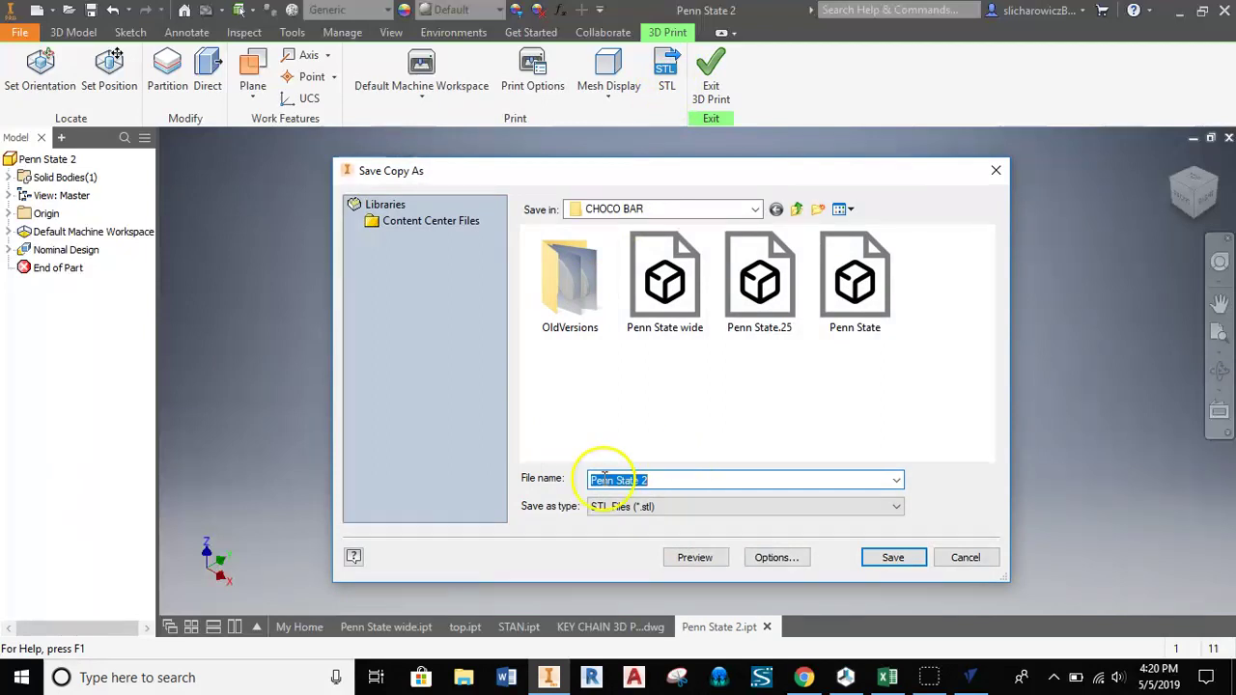
click(890, 557)
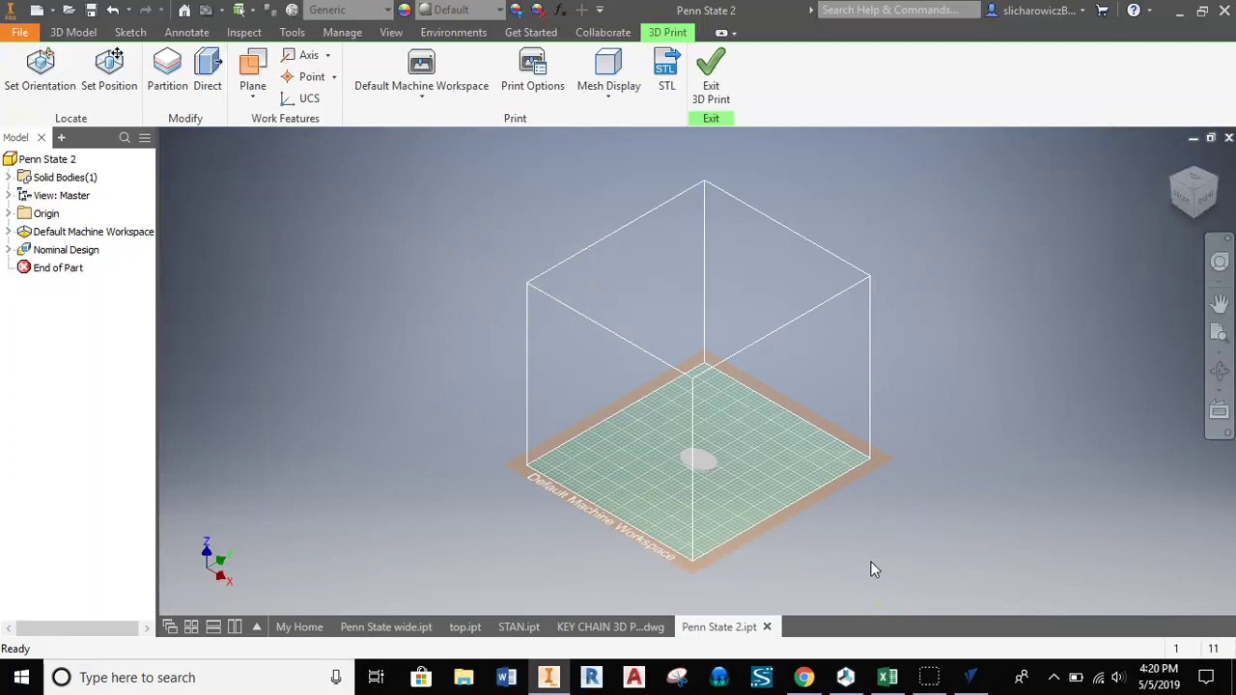
Leave the 3D Print environment and launch VCarve Pro through a 'vcar' Windows search.
click(712, 77)
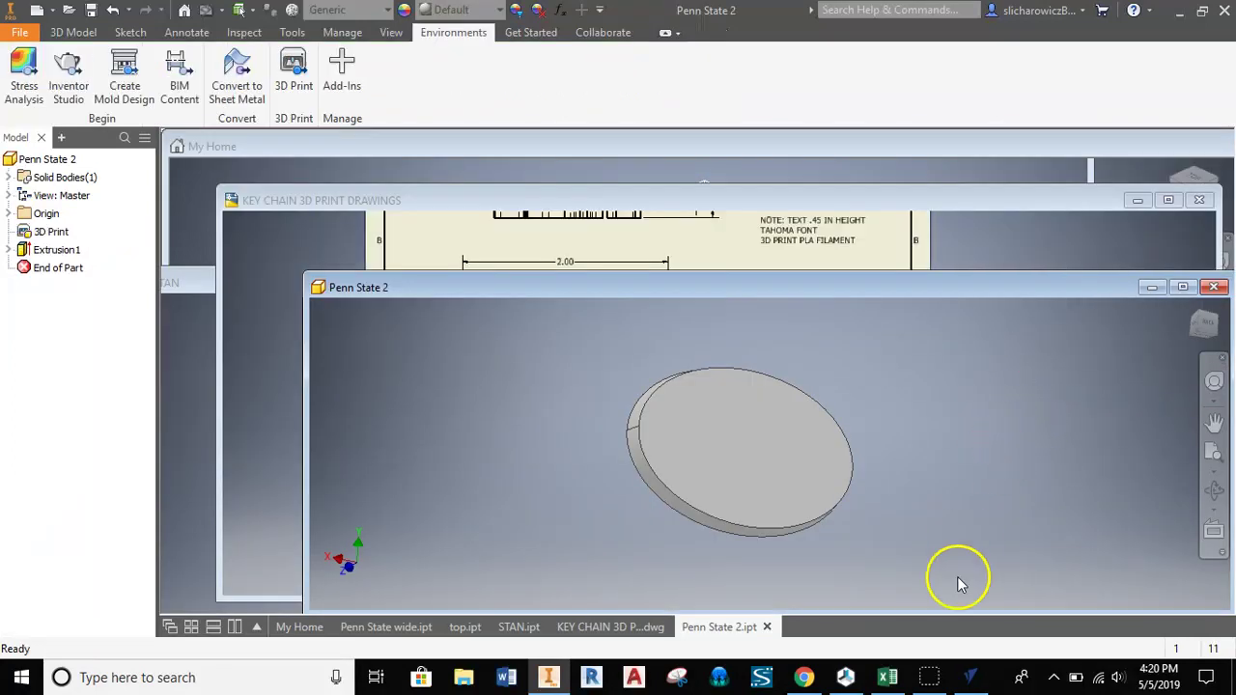
mouse_move(970, 681)
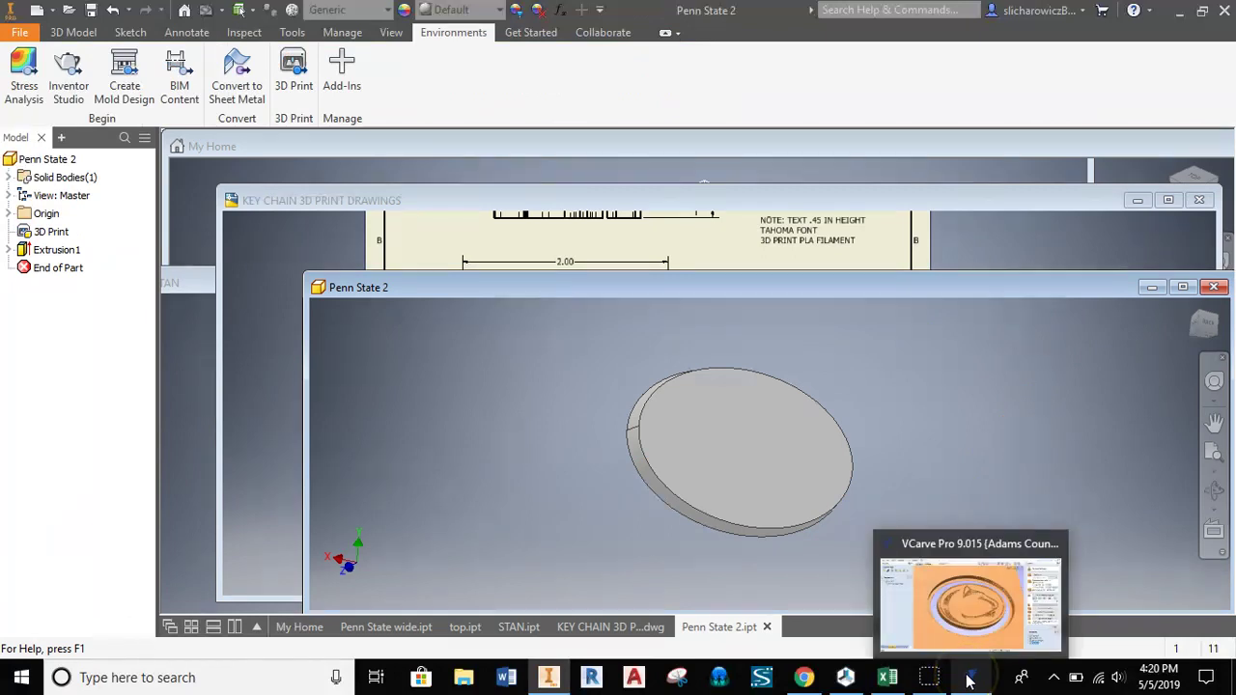
click(969, 682)
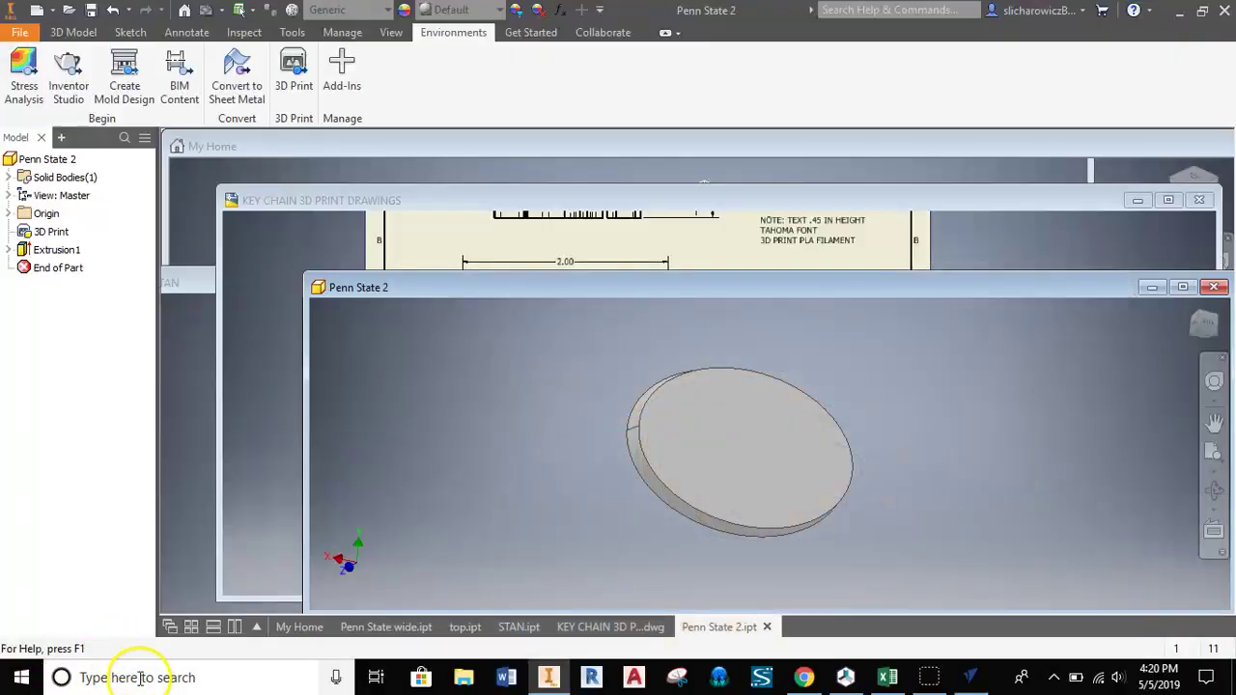
click(140, 677)
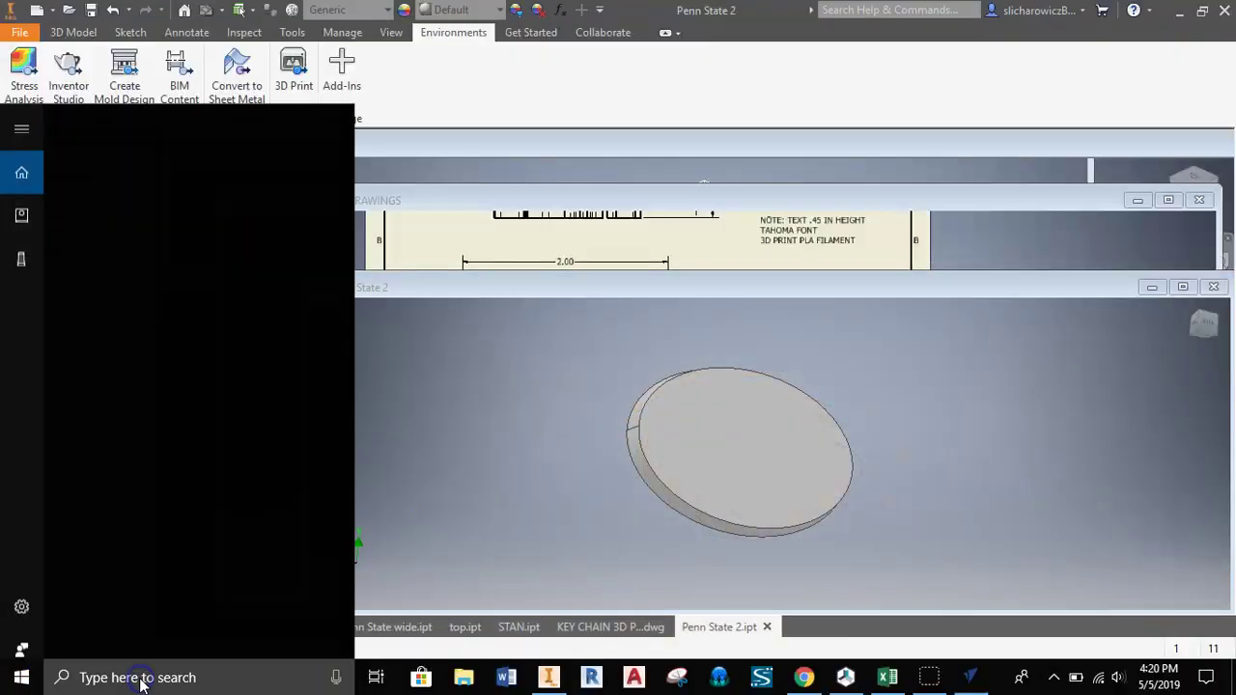
text(vcar)
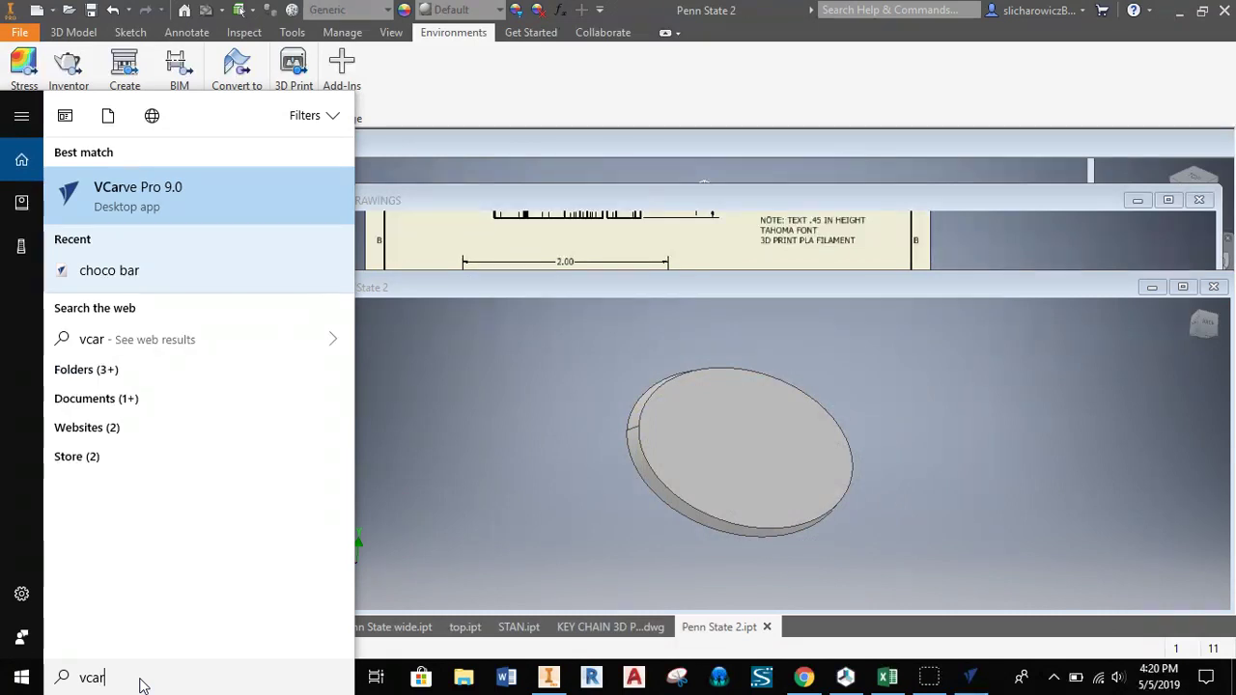
click(153, 196)
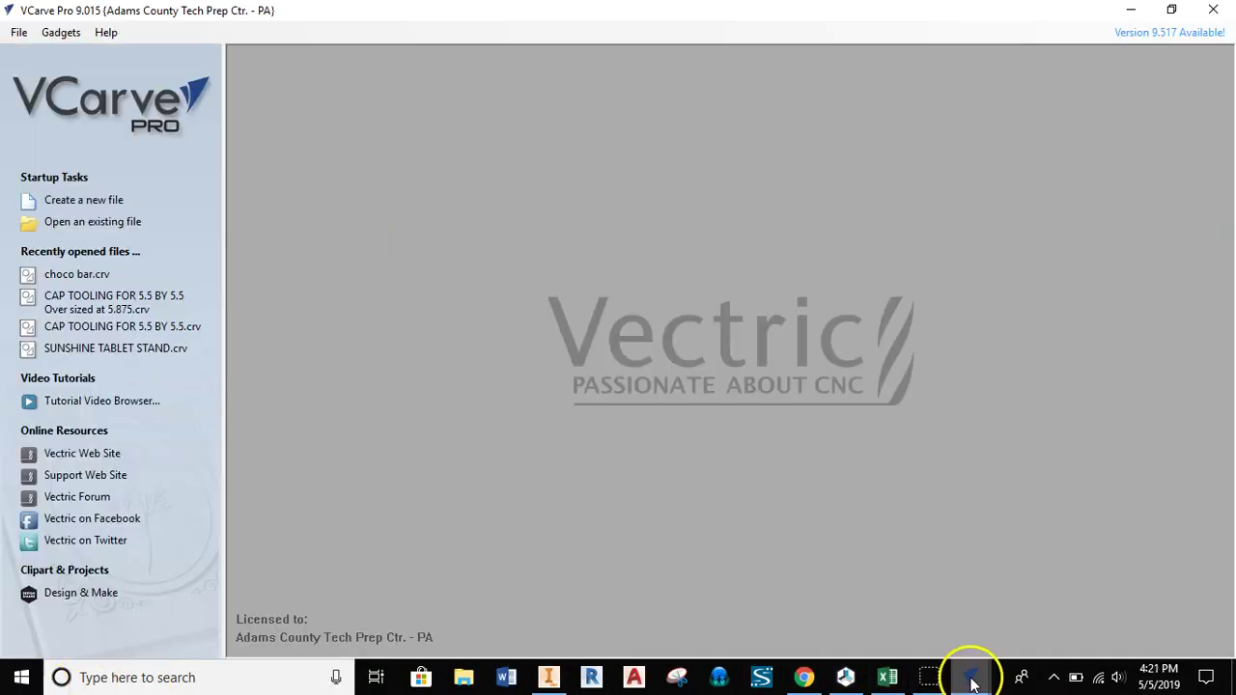
Set up a 5.0 × 5.0 in single-sided job, 0.25 in thick, and recentre the view on the sheet.
mouse_move(971, 683)
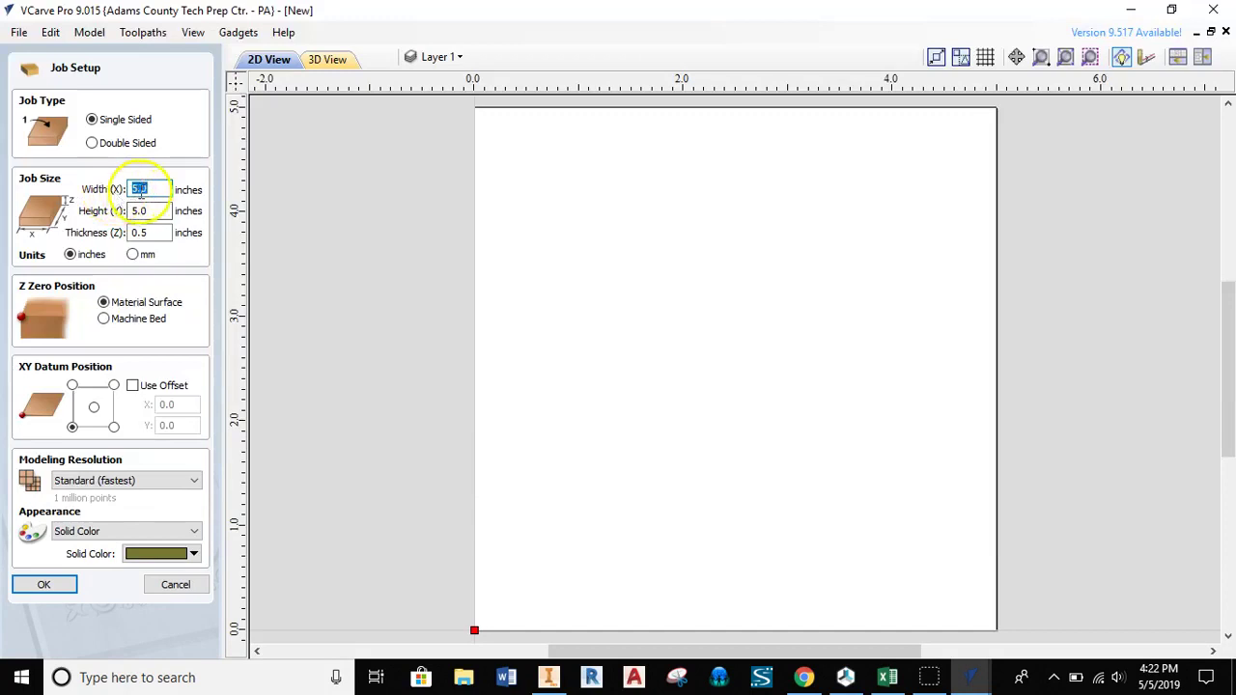
click(157, 232)
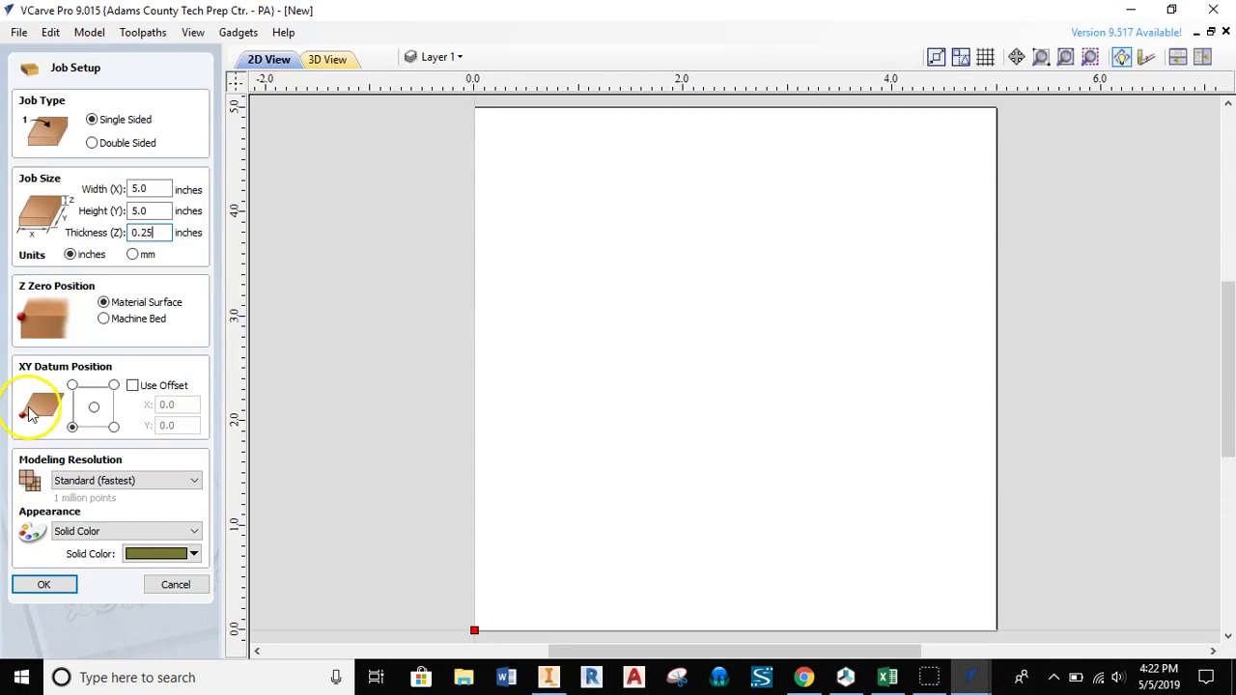
click(41, 585)
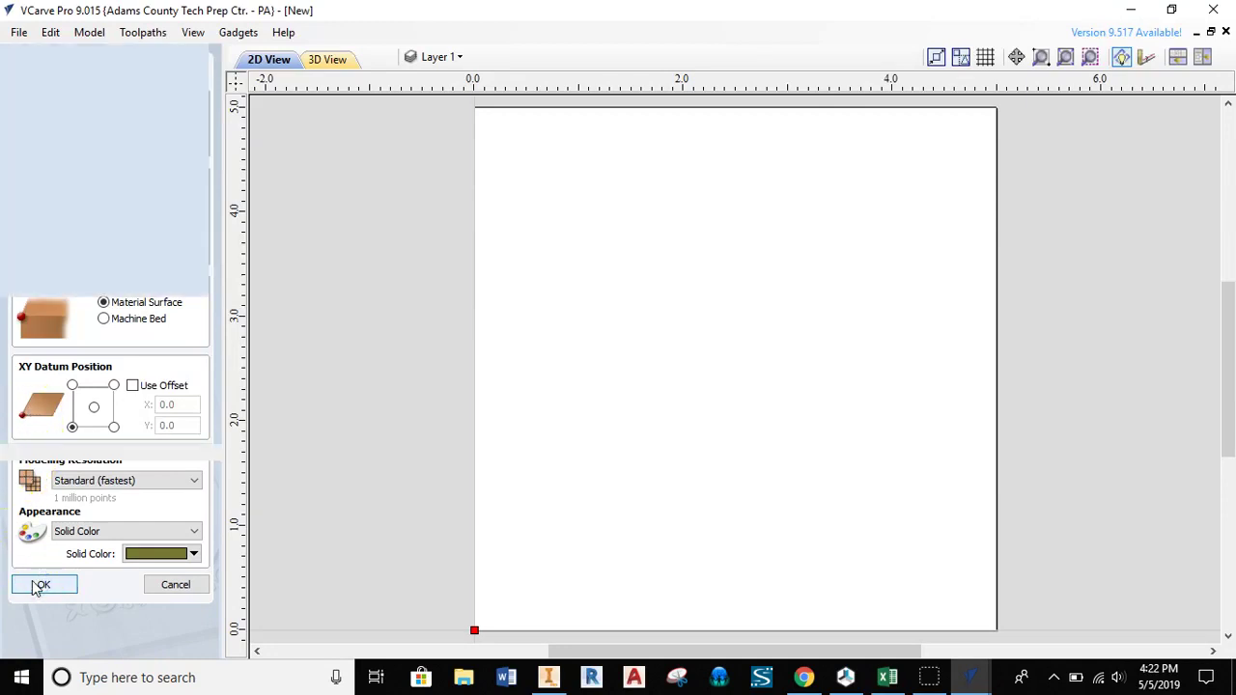
mouse_move(551, 284)
middle_down()
mouse_move(586, 267)
mouse_move(464, 323)
mouse_move(621, 310)
mouse_move(512, 320)
middle_up()
scroll(622, 311, up, 2)
scroll(622, 311, down, 4)
scroll(650, 319, up, 2)
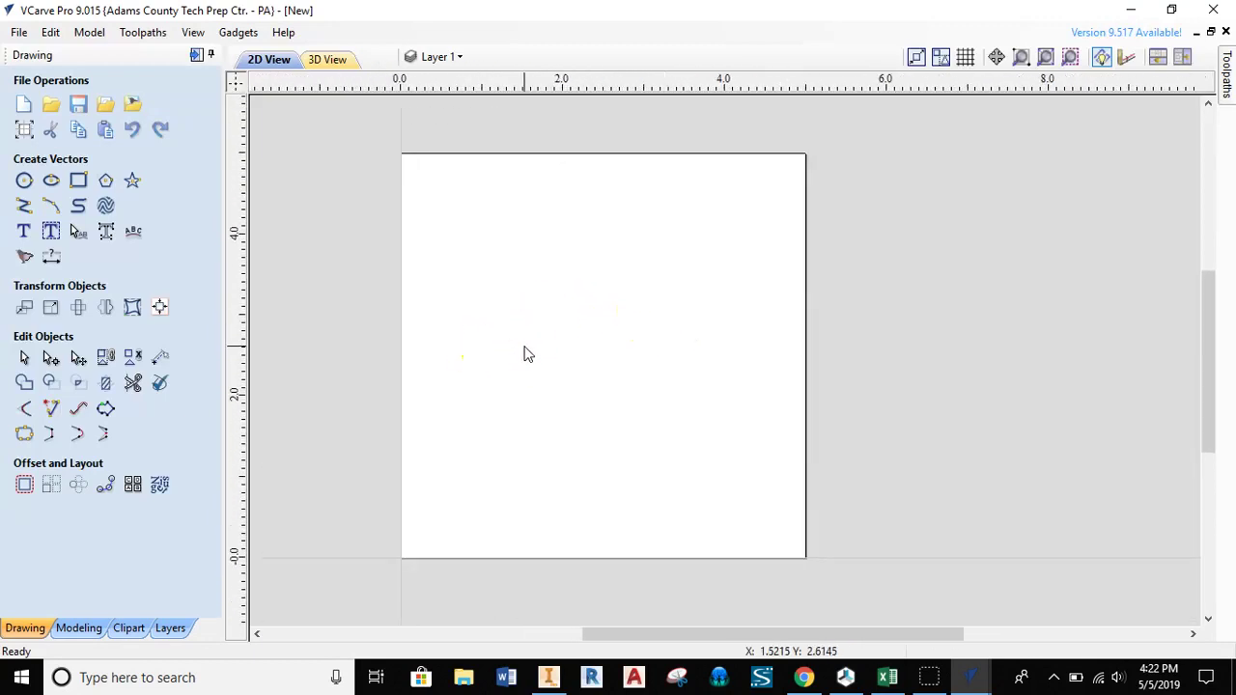
Import Penn State 2 from CHOCO BAR using File > Import > Import Component / 3D Model.
click(19, 33)
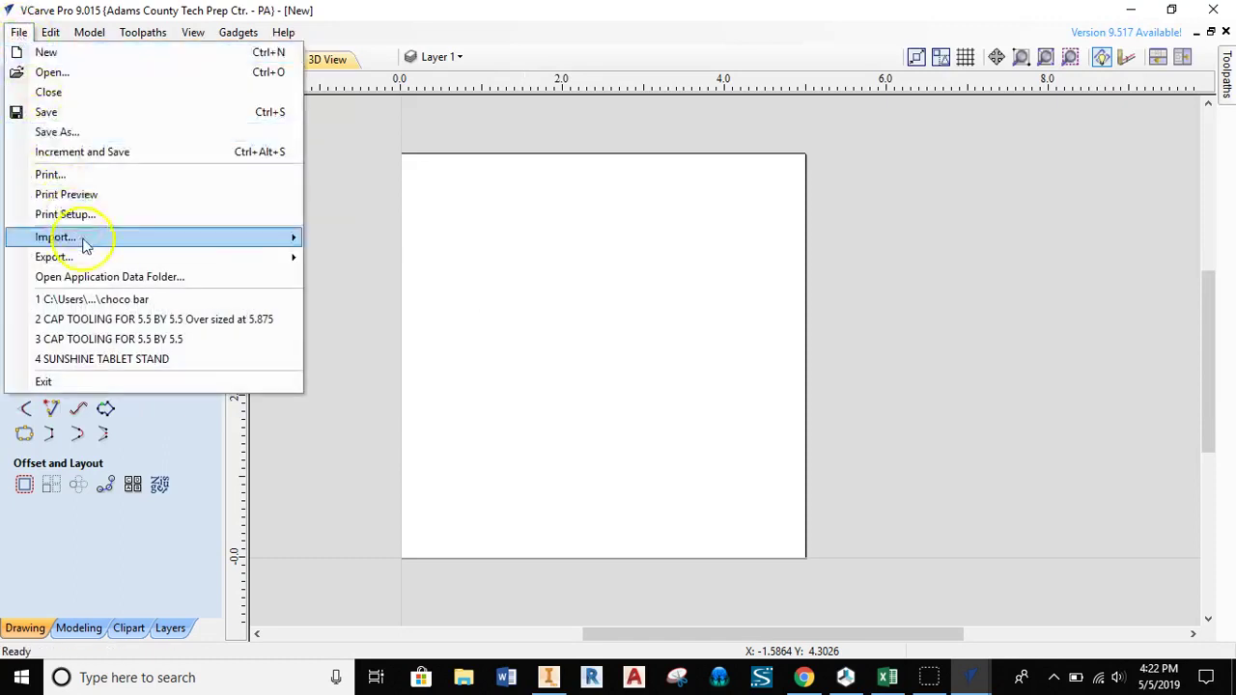
mouse_move(280, 238)
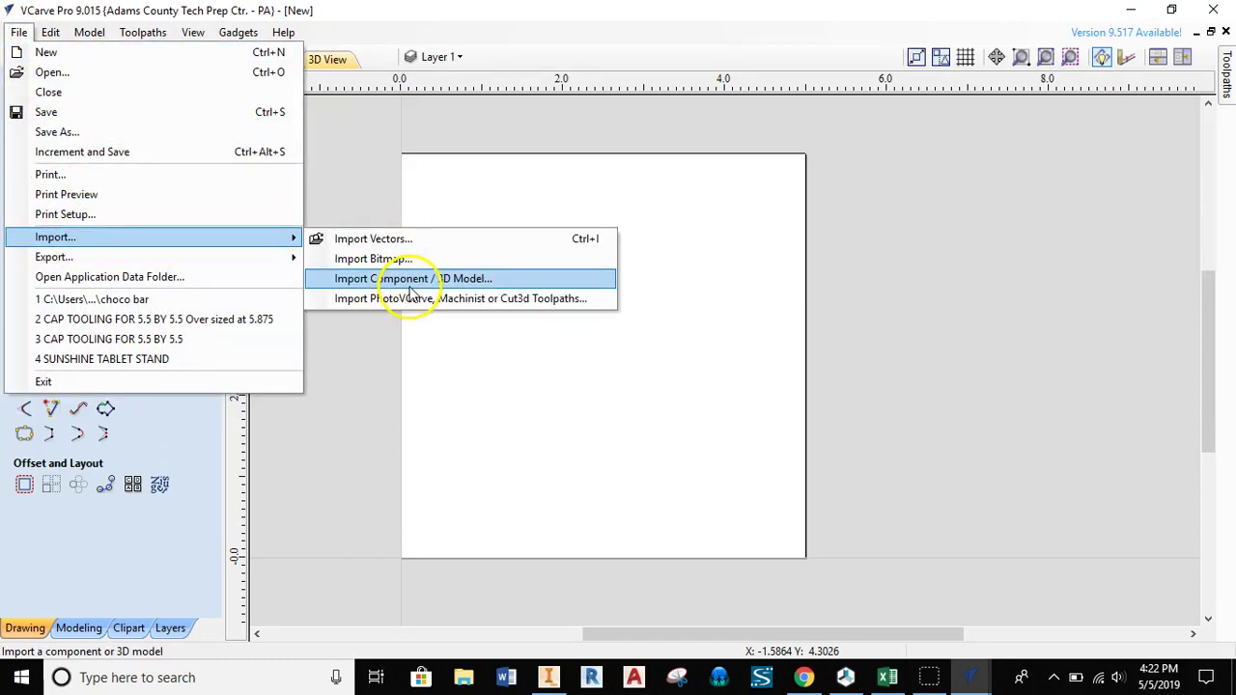
click(500, 280)
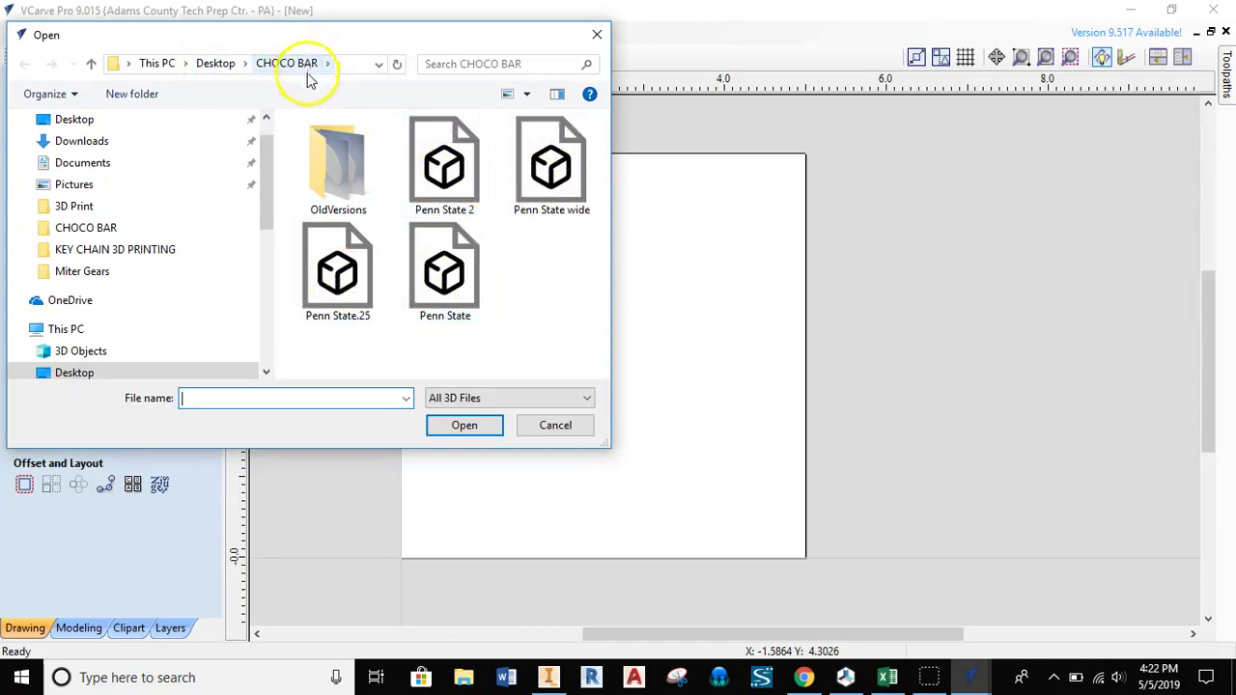
click(459, 187)
click(473, 436)
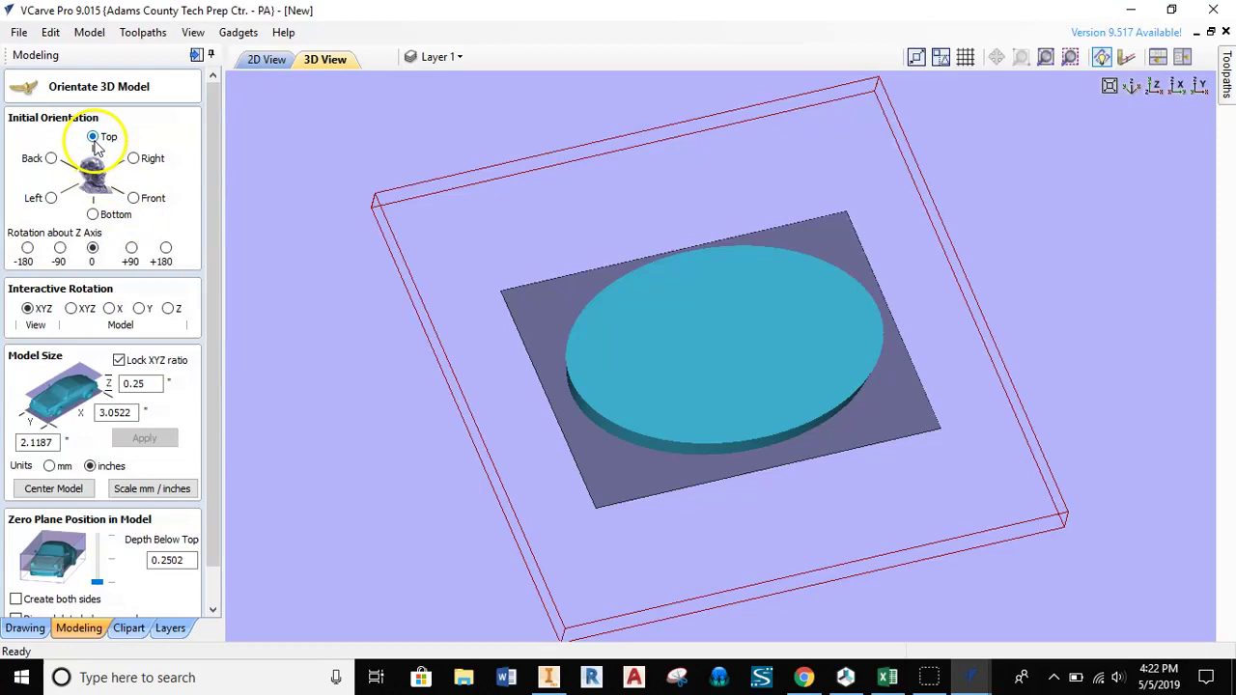
Try 90° and 180° Z rotations on the oval, then return it to 0° and view it edge-on.
drag(827, 496, 477, 333)
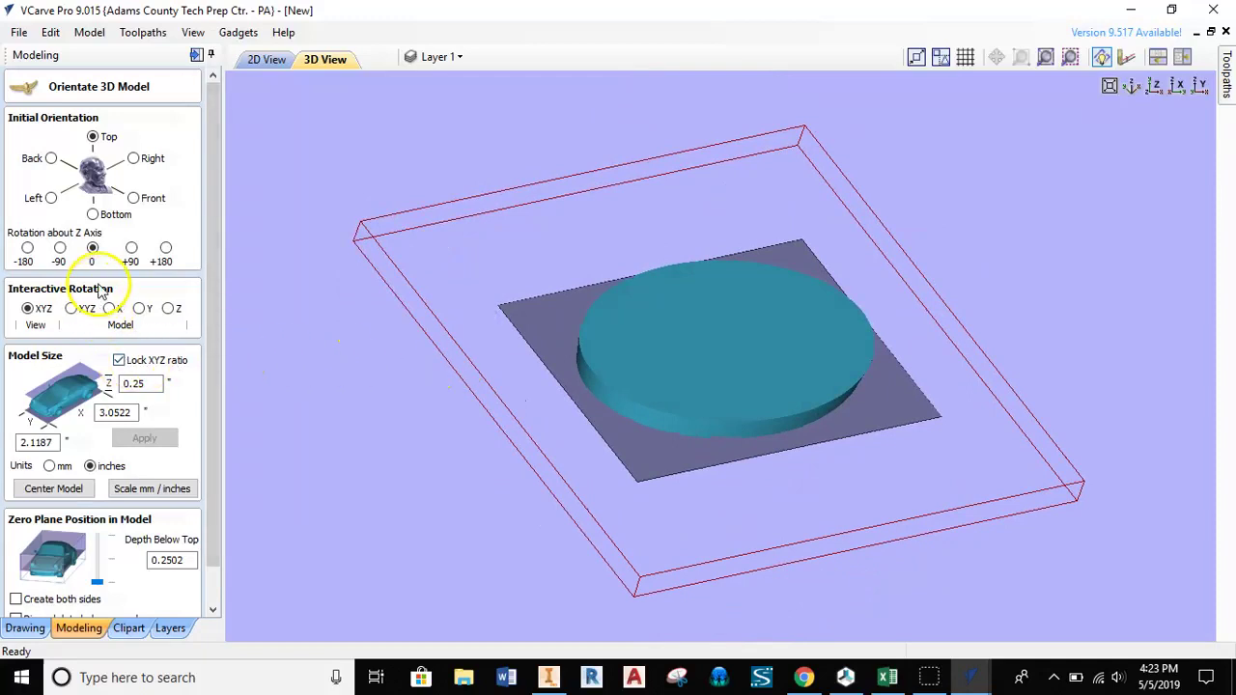
click(131, 248)
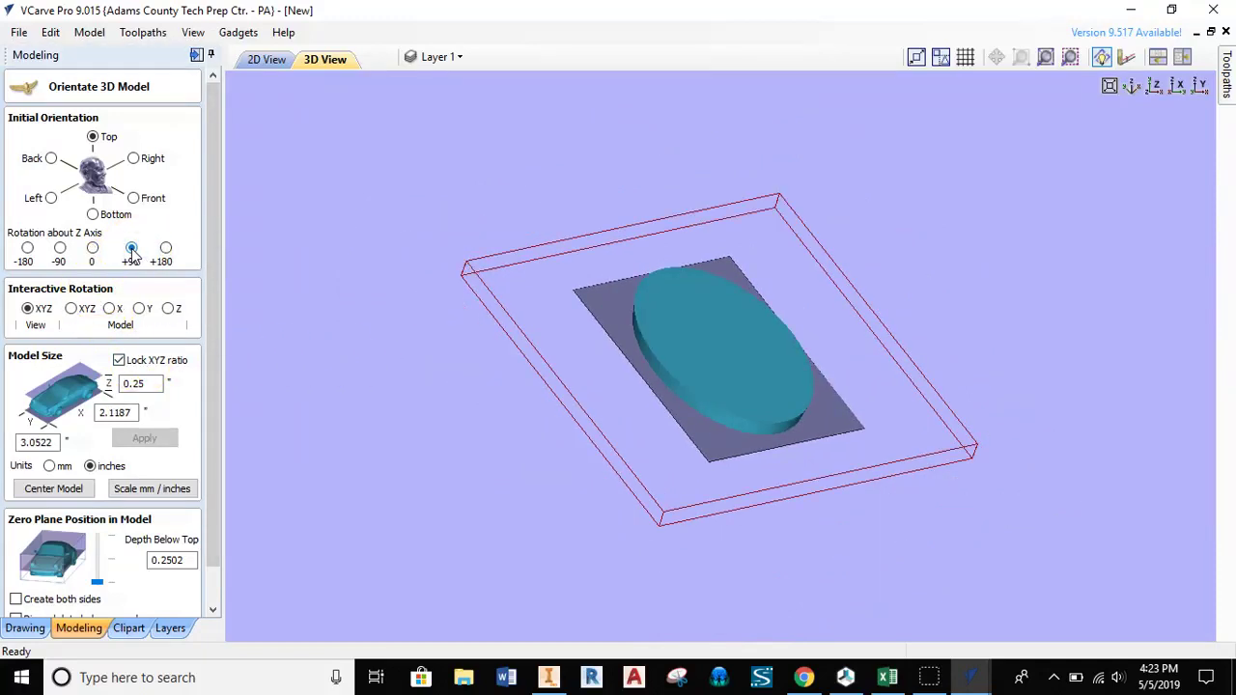
click(165, 248)
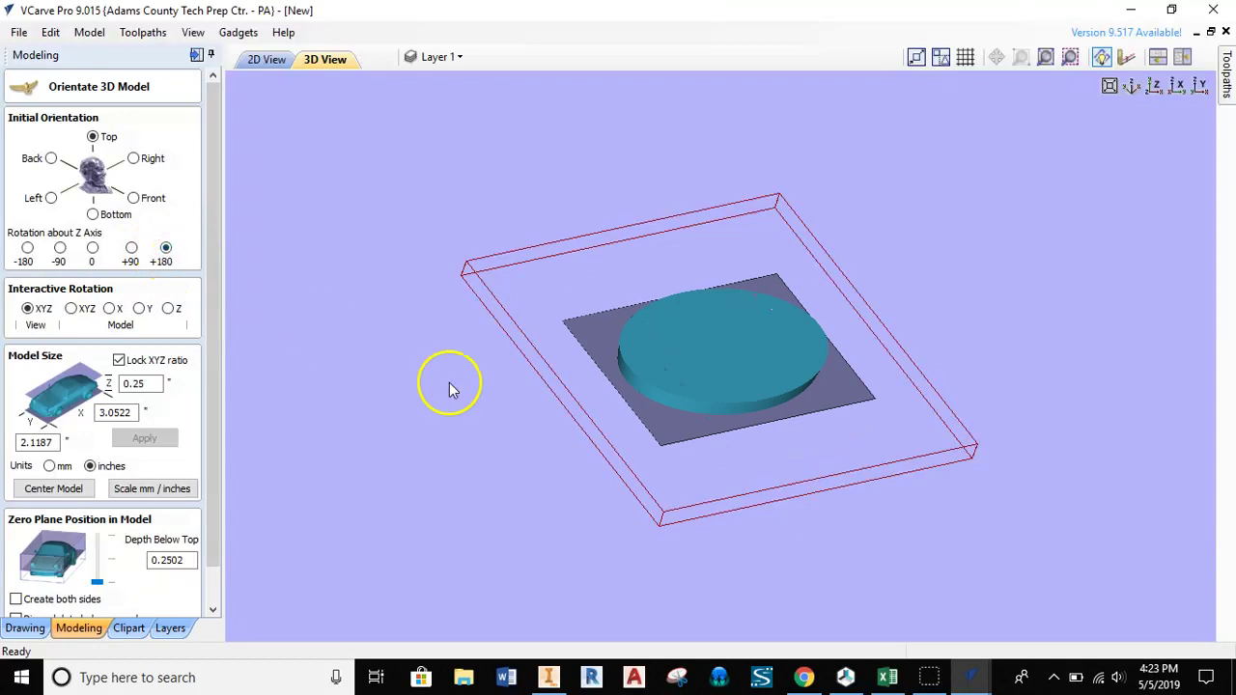
click(131, 248)
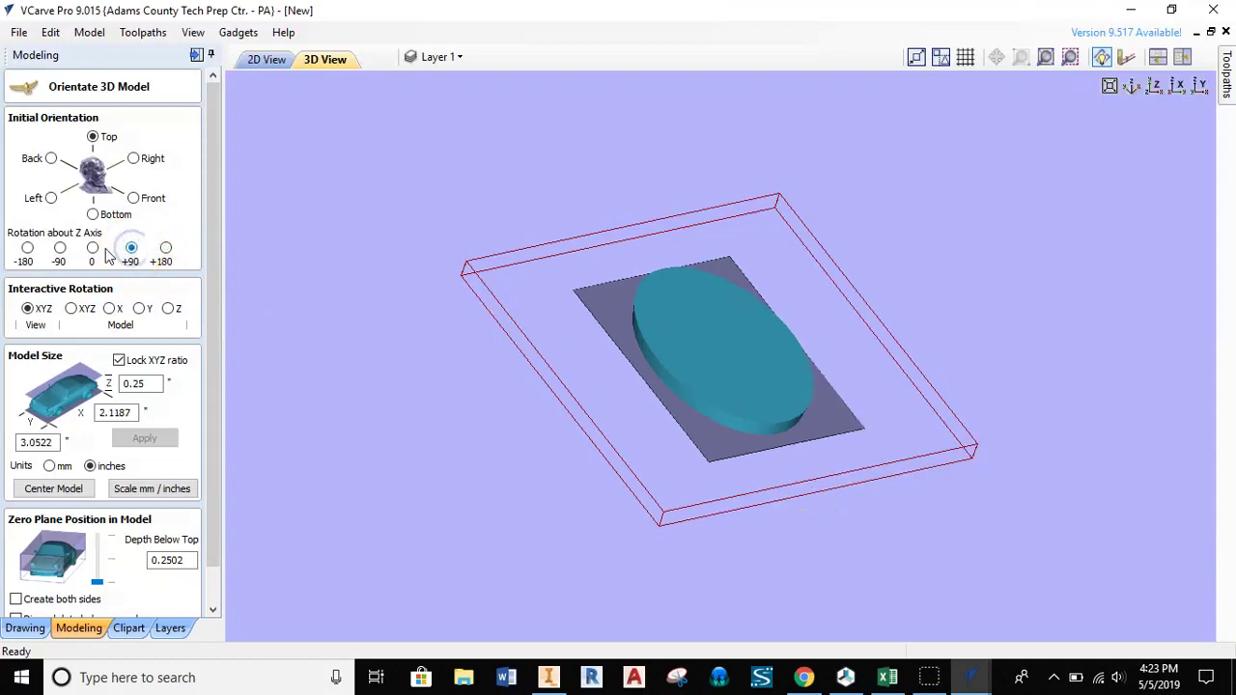
click(92, 249)
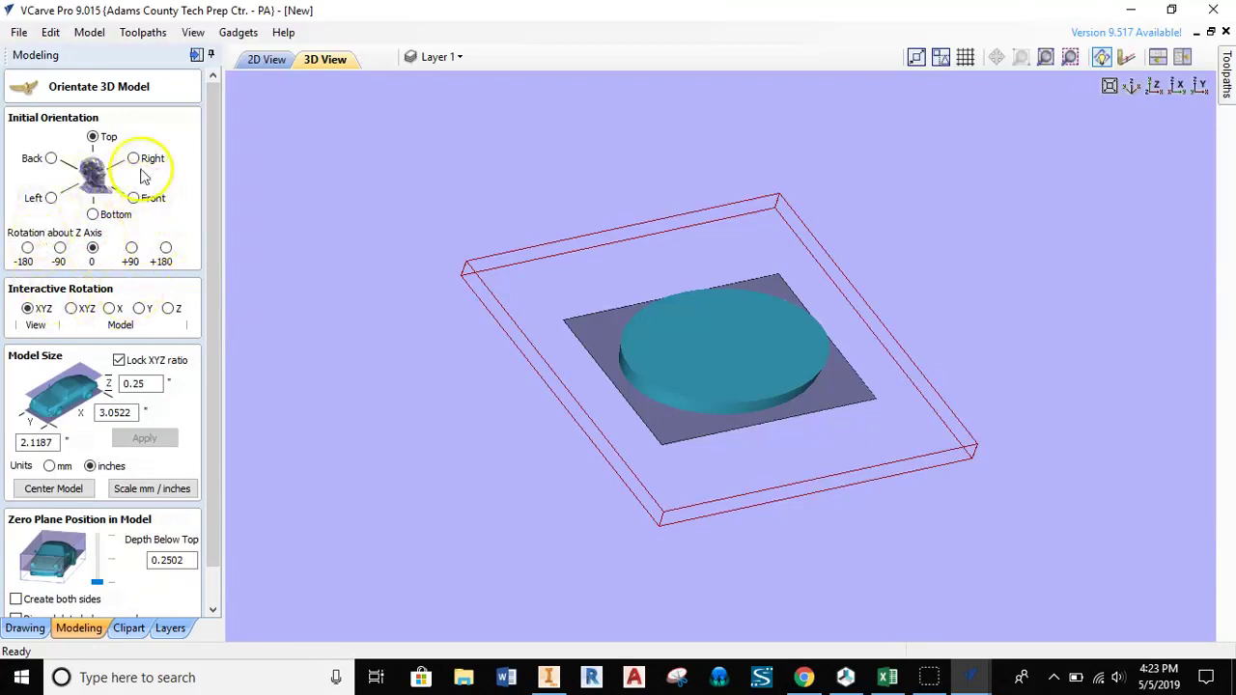
drag(1009, 516, 907, 345)
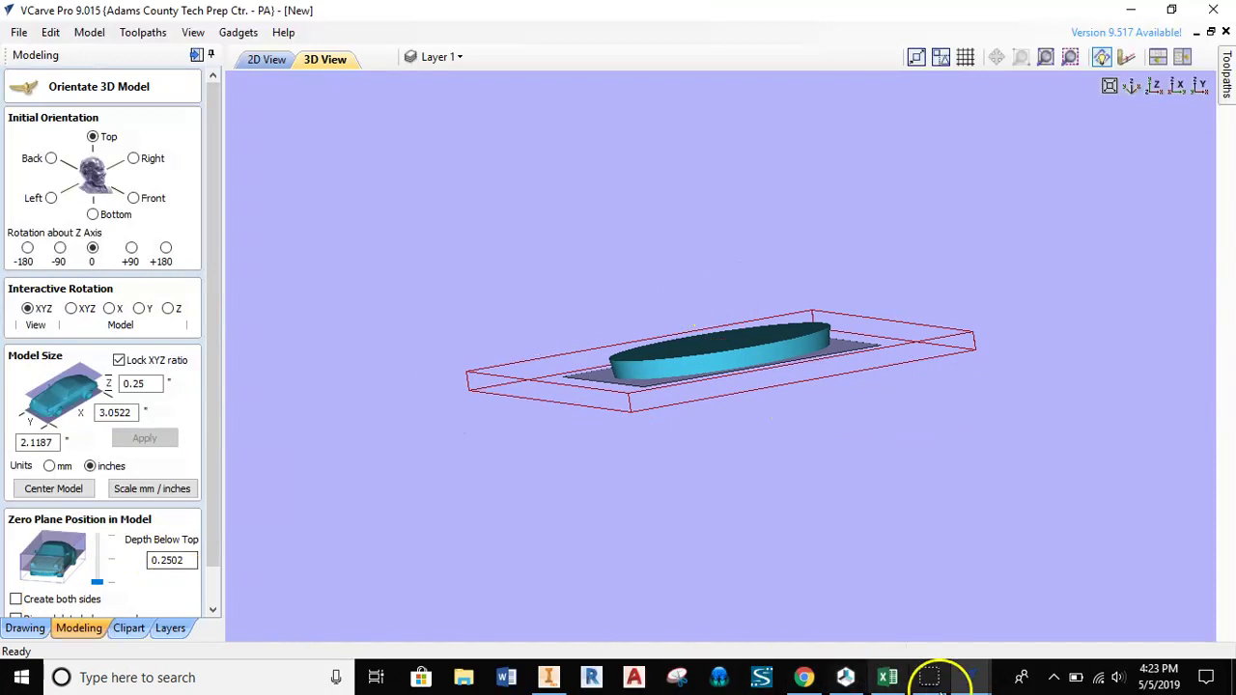
click(929, 676)
Set the initial orientation to Bottom and orbit the view to check the tapered top.
click(793, 531)
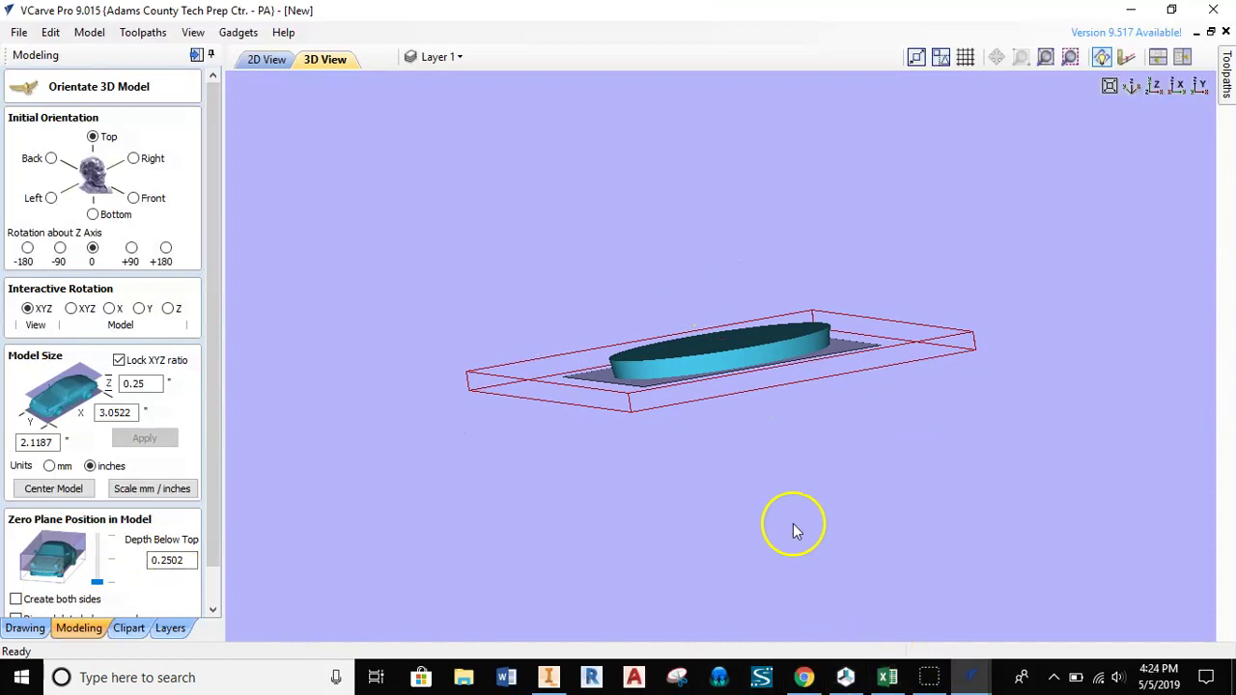
click(94, 214)
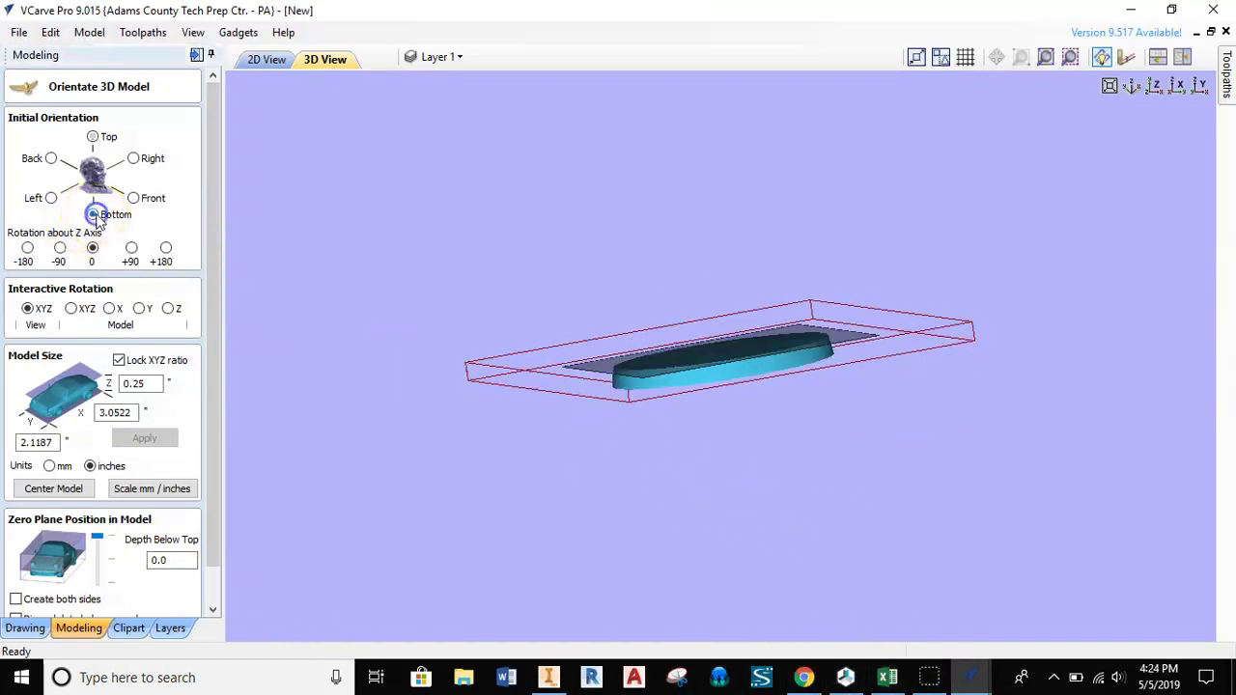
drag(560, 469, 681, 325)
scroll(689, 350, up, 5)
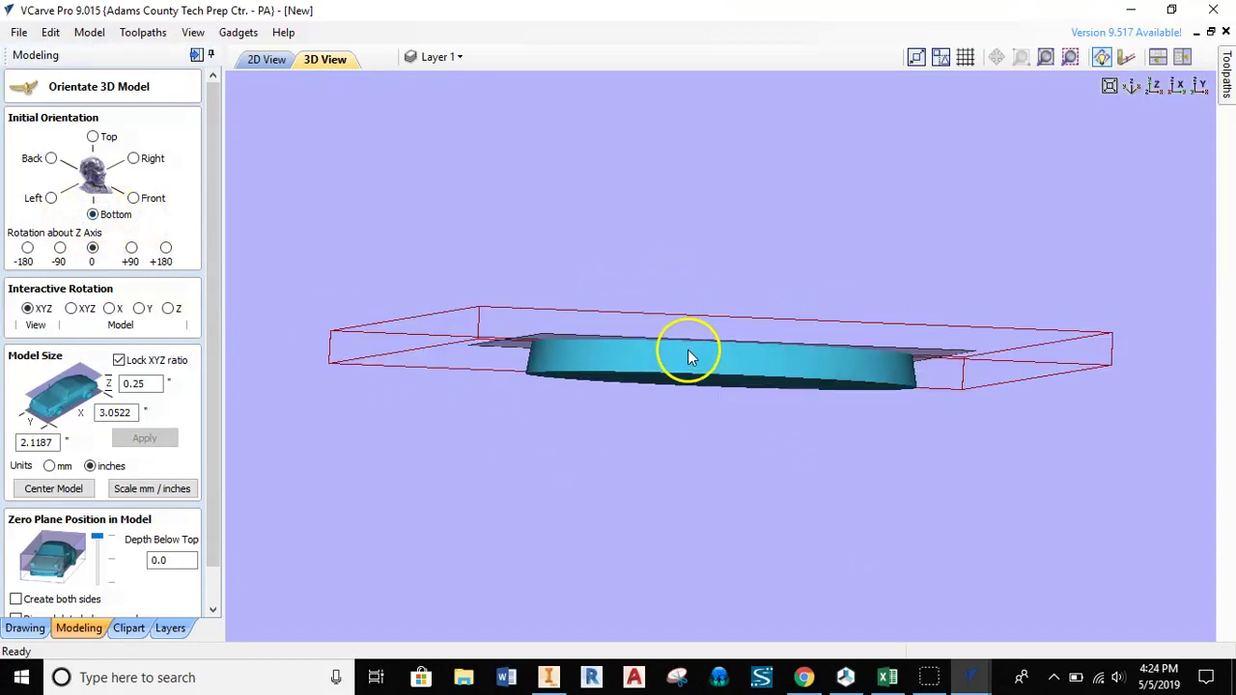
drag(577, 363, 611, 403)
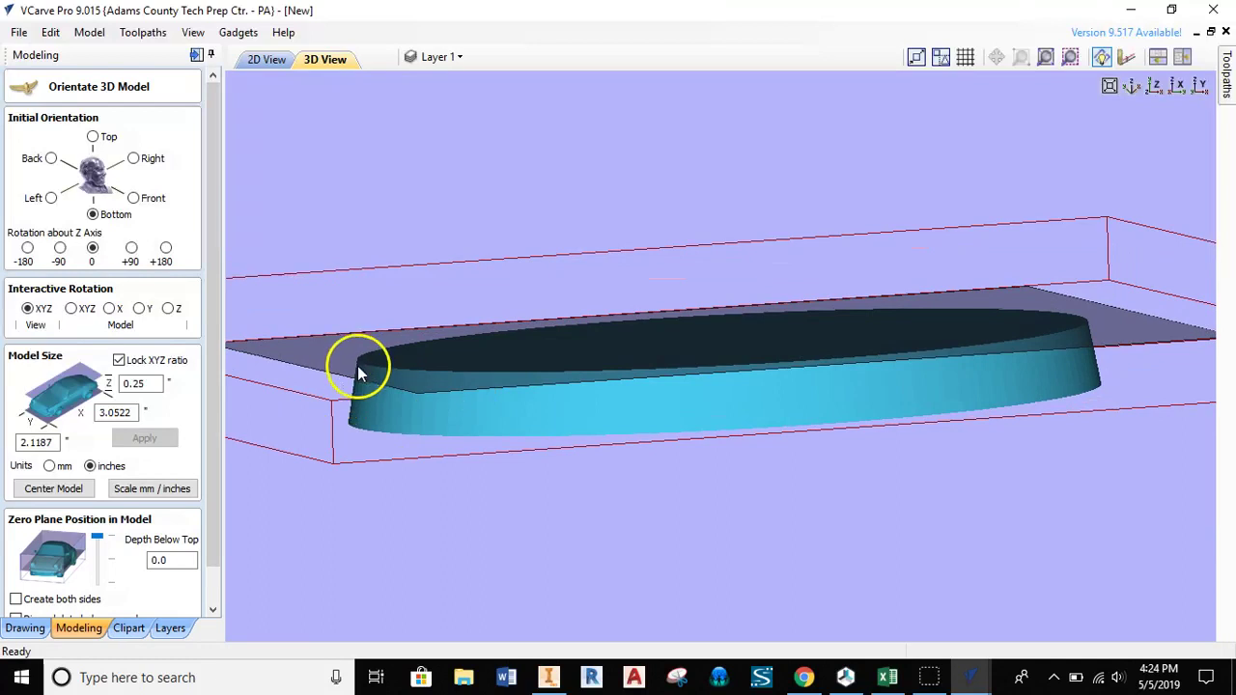
drag(698, 396, 450, 307)
scroll(777, 357, up, 5)
scroll(768, 359, down, 5)
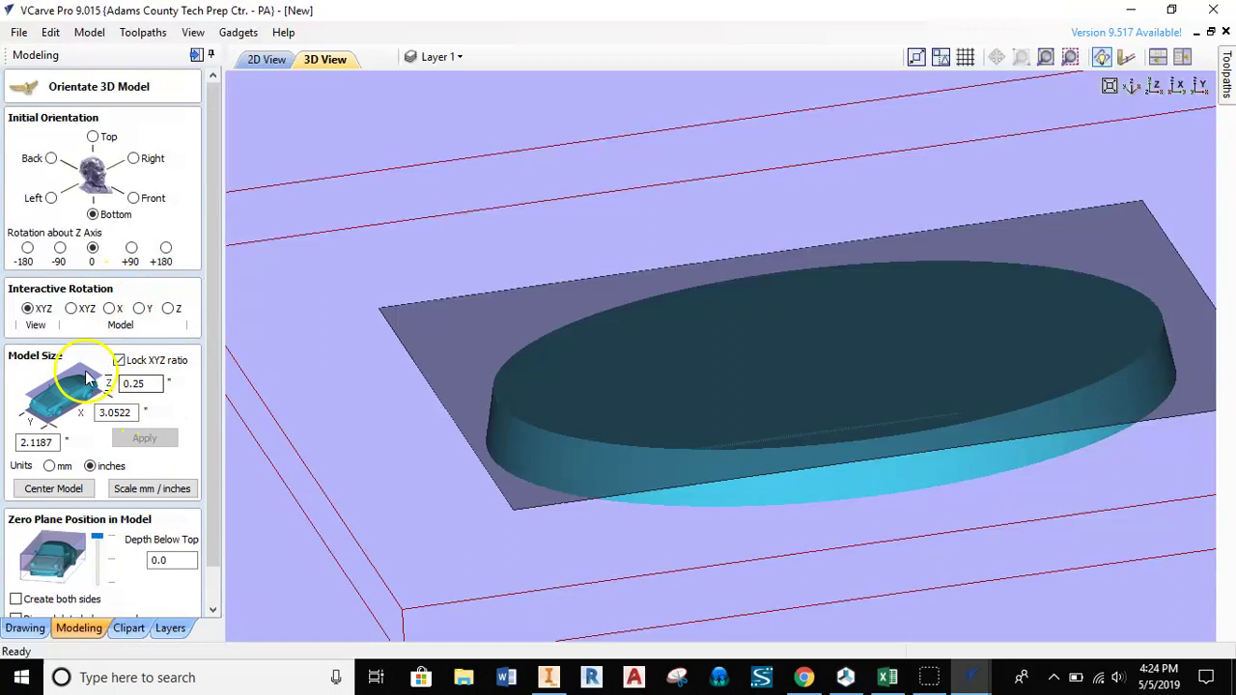
Review the model's size values and accept the flipped orientation.
click(120, 413)
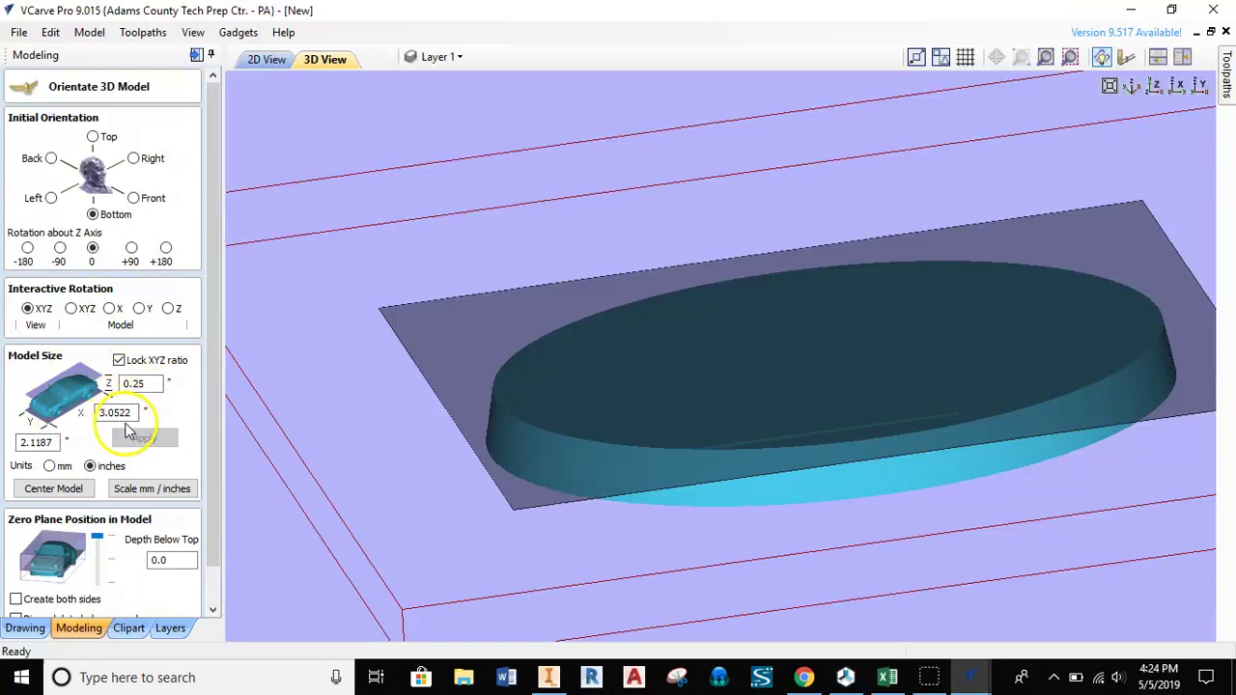
scroll(128, 430, down, 2)
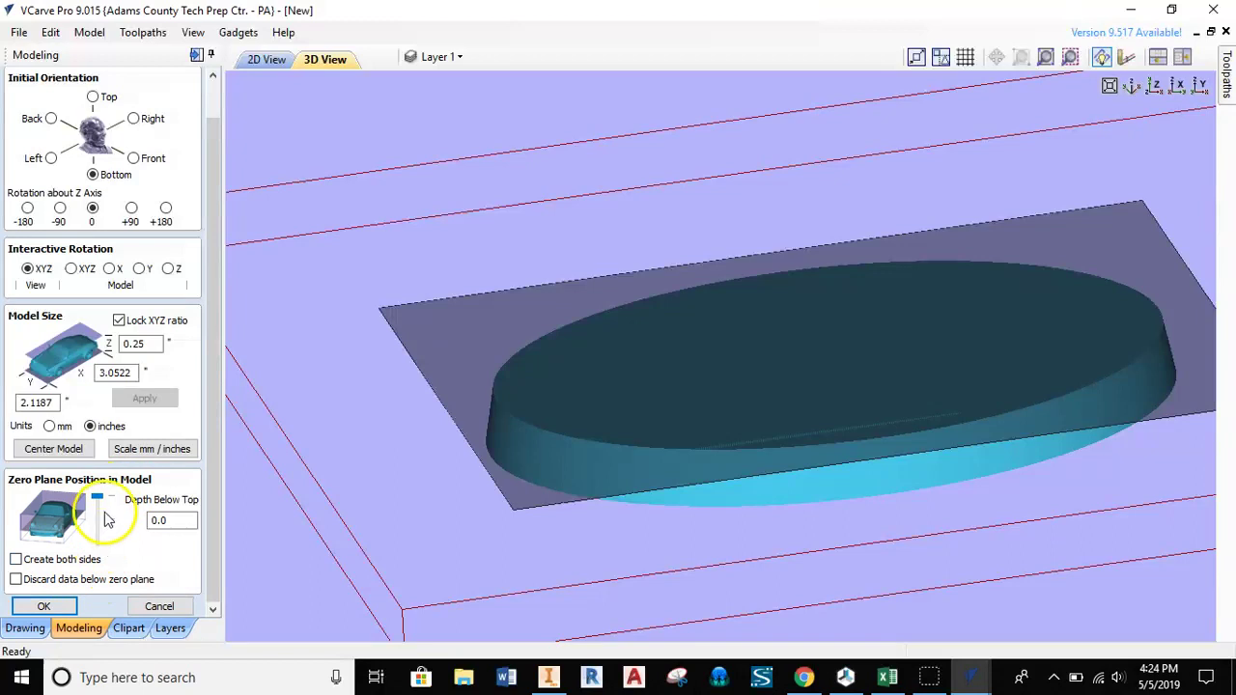
click(46, 607)
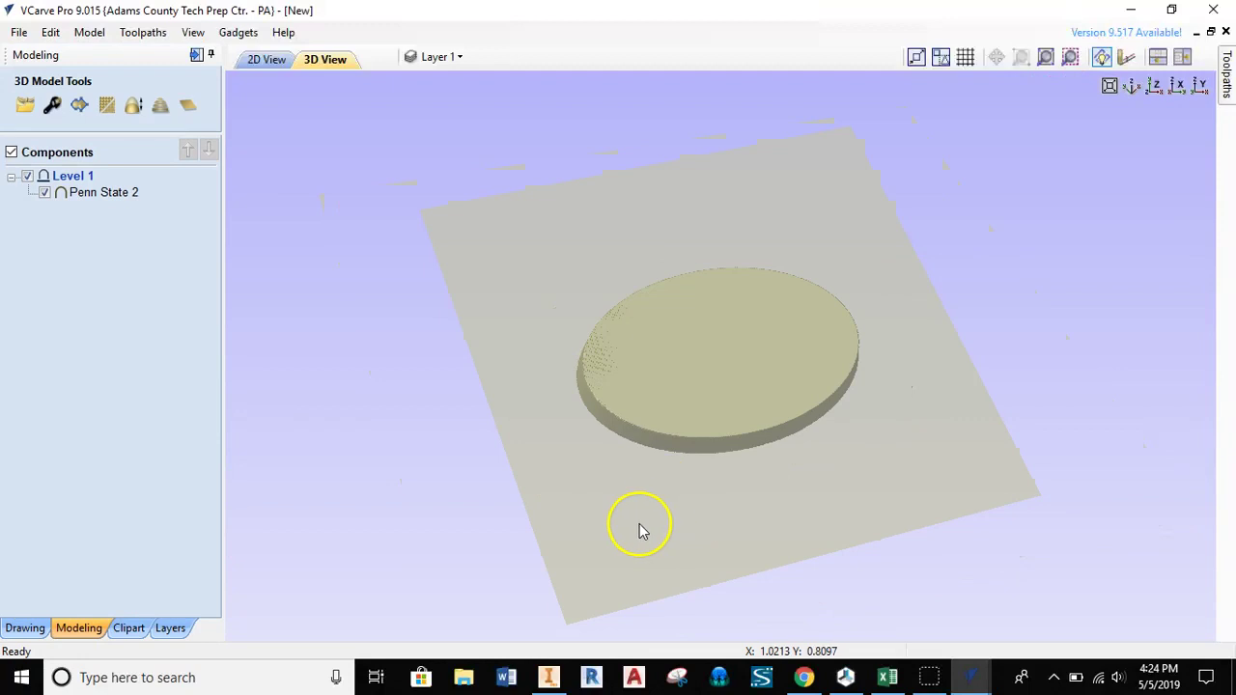
Orbit, pan and zoom the 3D view to inspect the Penn State 2 slab on the sheet.
drag(641, 529, 792, 492)
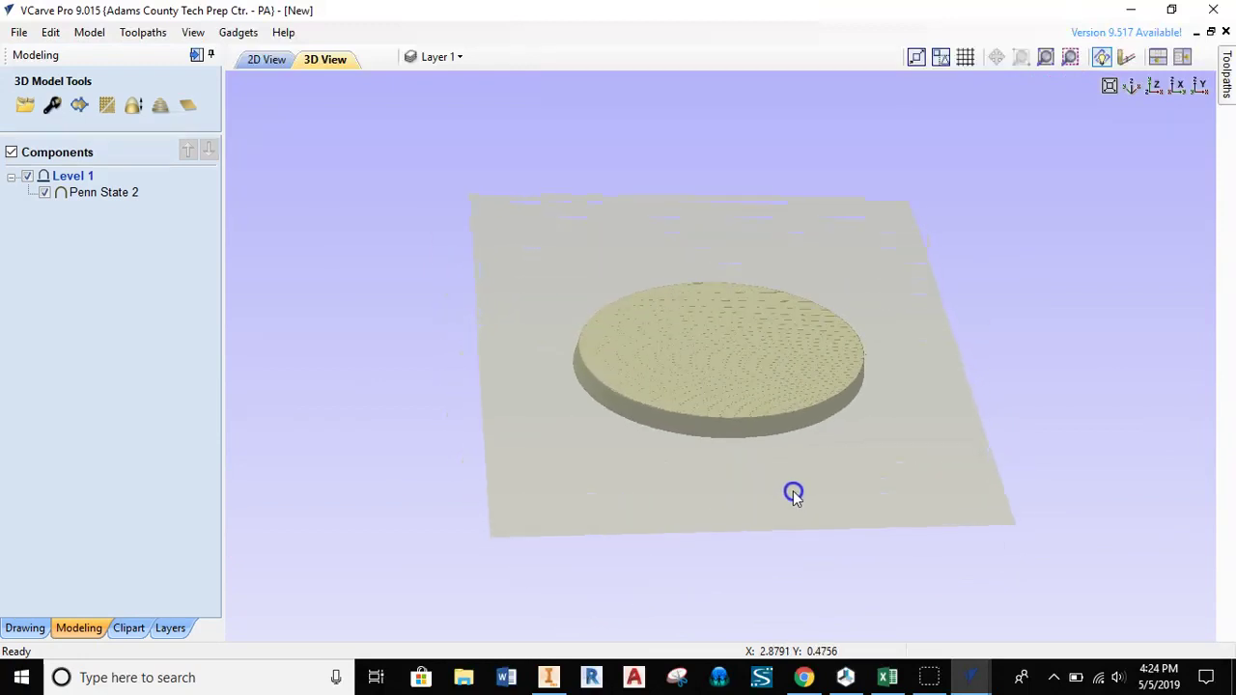
drag(550, 298, 452, 343)
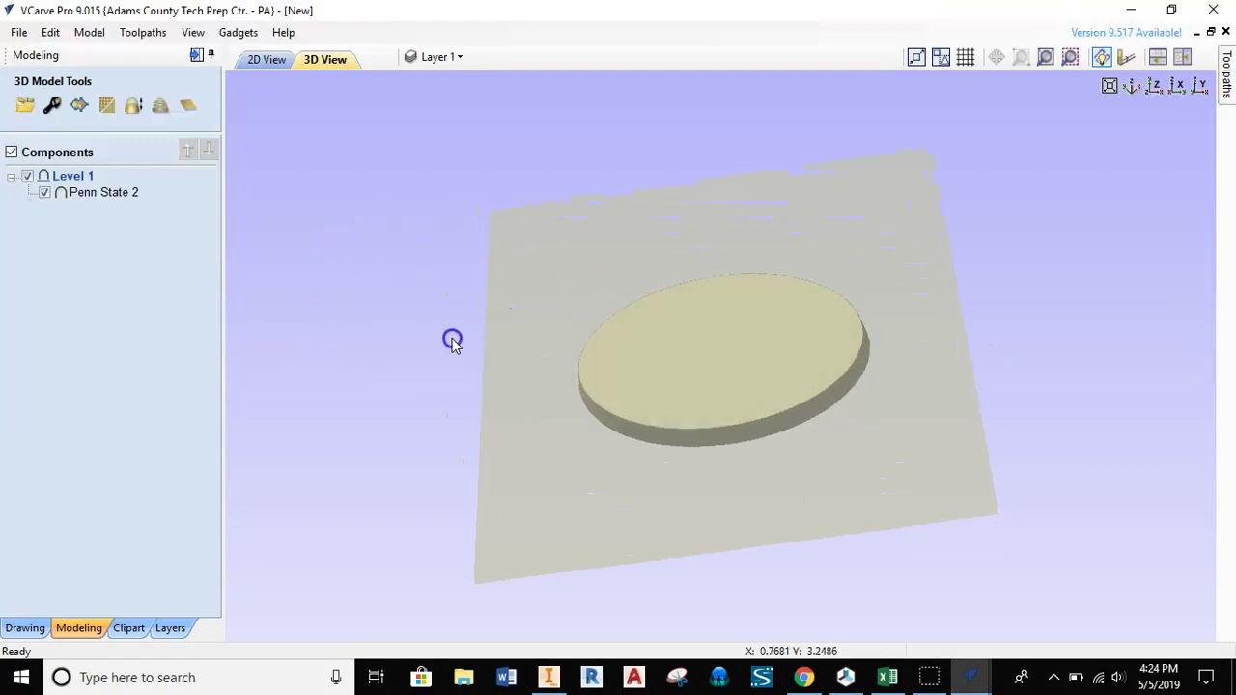
drag(941, 375, 552, 234)
right_drag(737, 348, 765, 296)
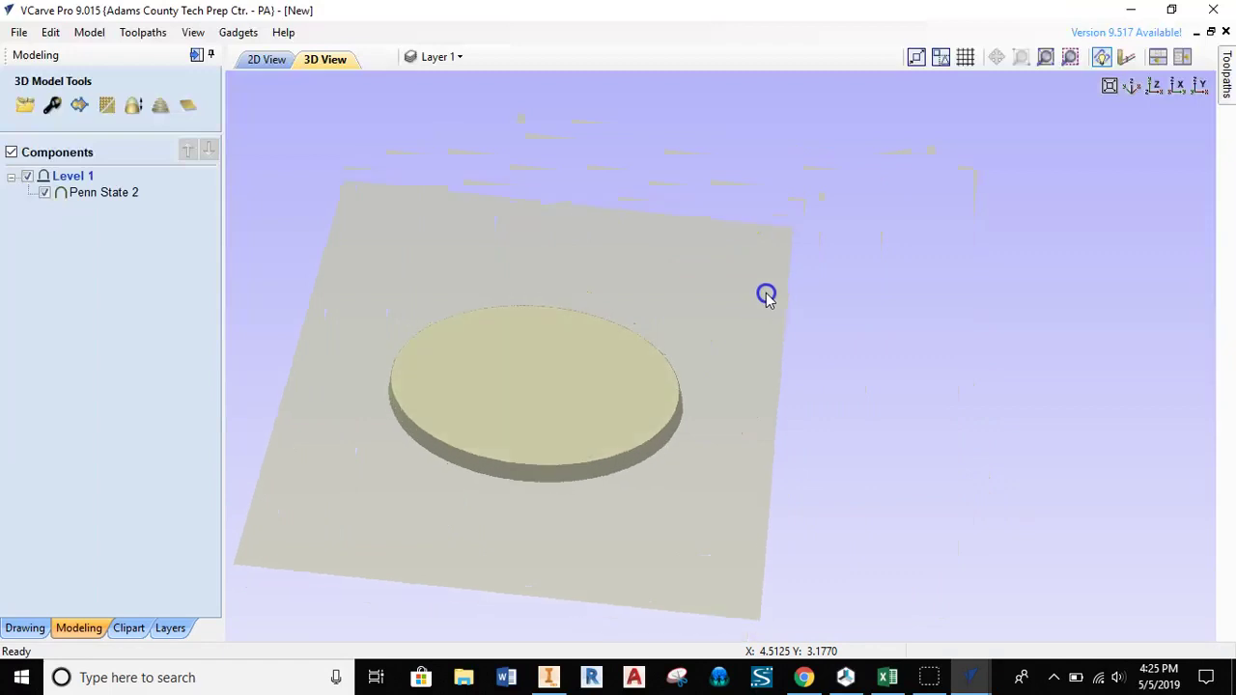
right_drag(638, 309, 767, 296)
scroll(651, 342, down, 2)
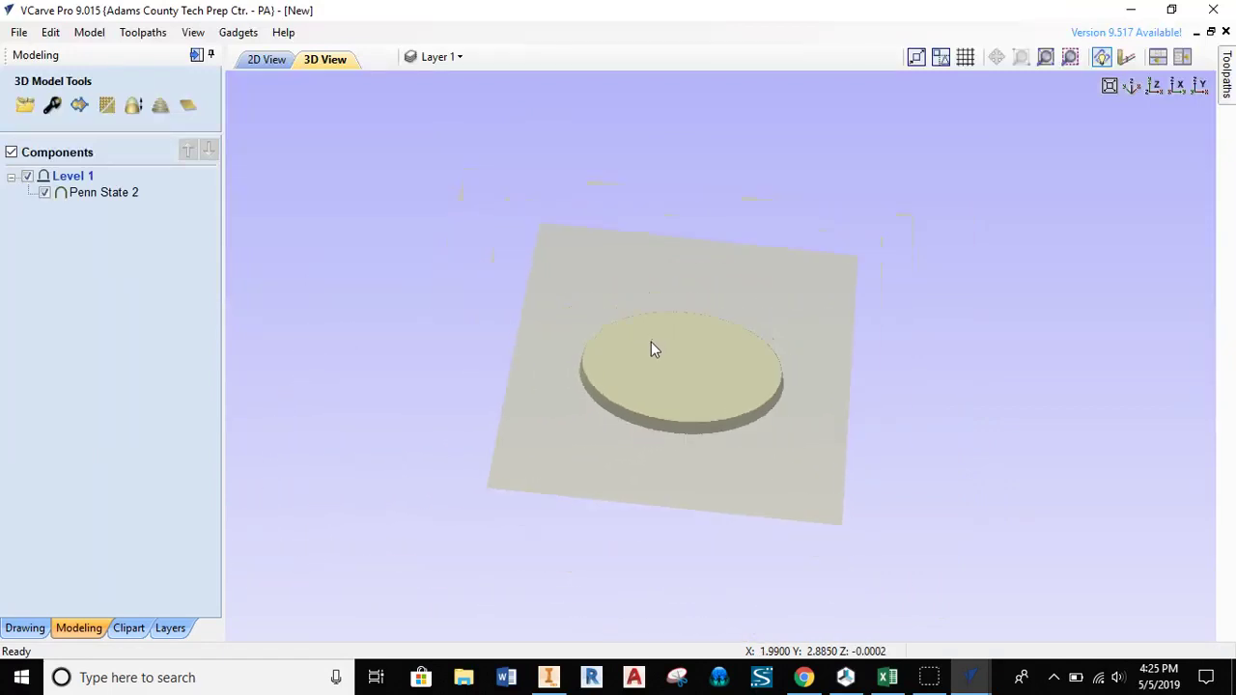
scroll(651, 346, up, 2)
scroll(650, 349, up, 3)
right_drag(723, 367, 740, 339)
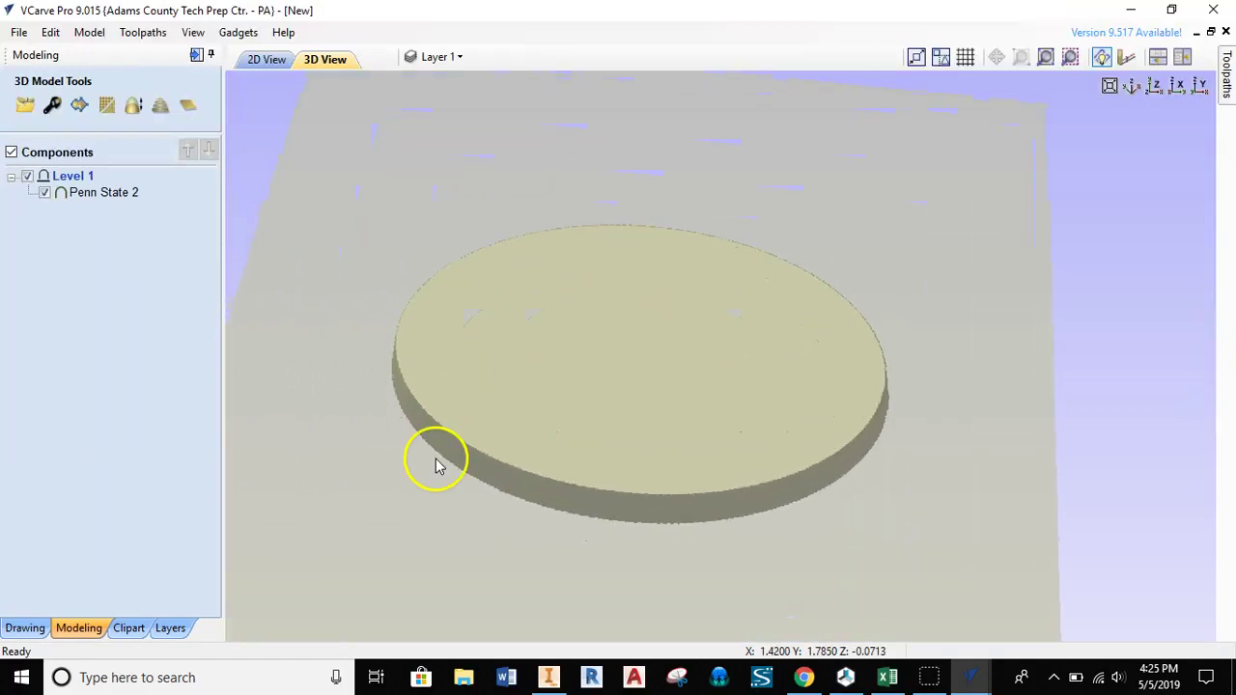
drag(419, 537, 466, 557)
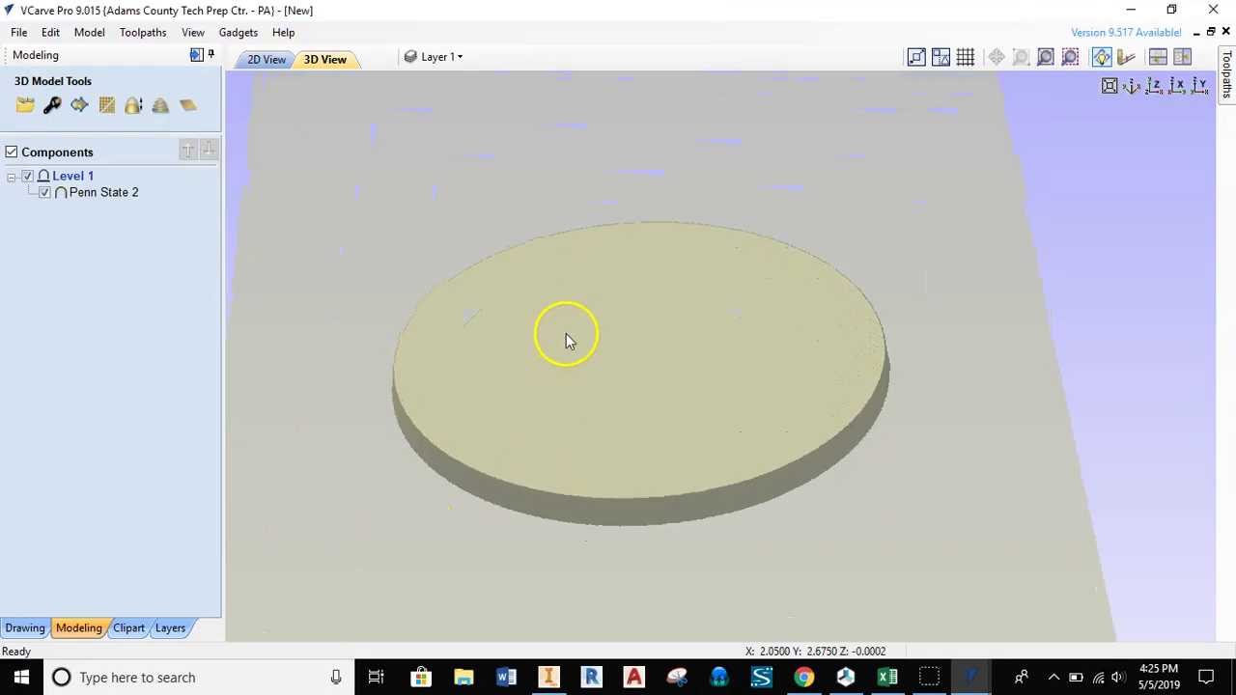